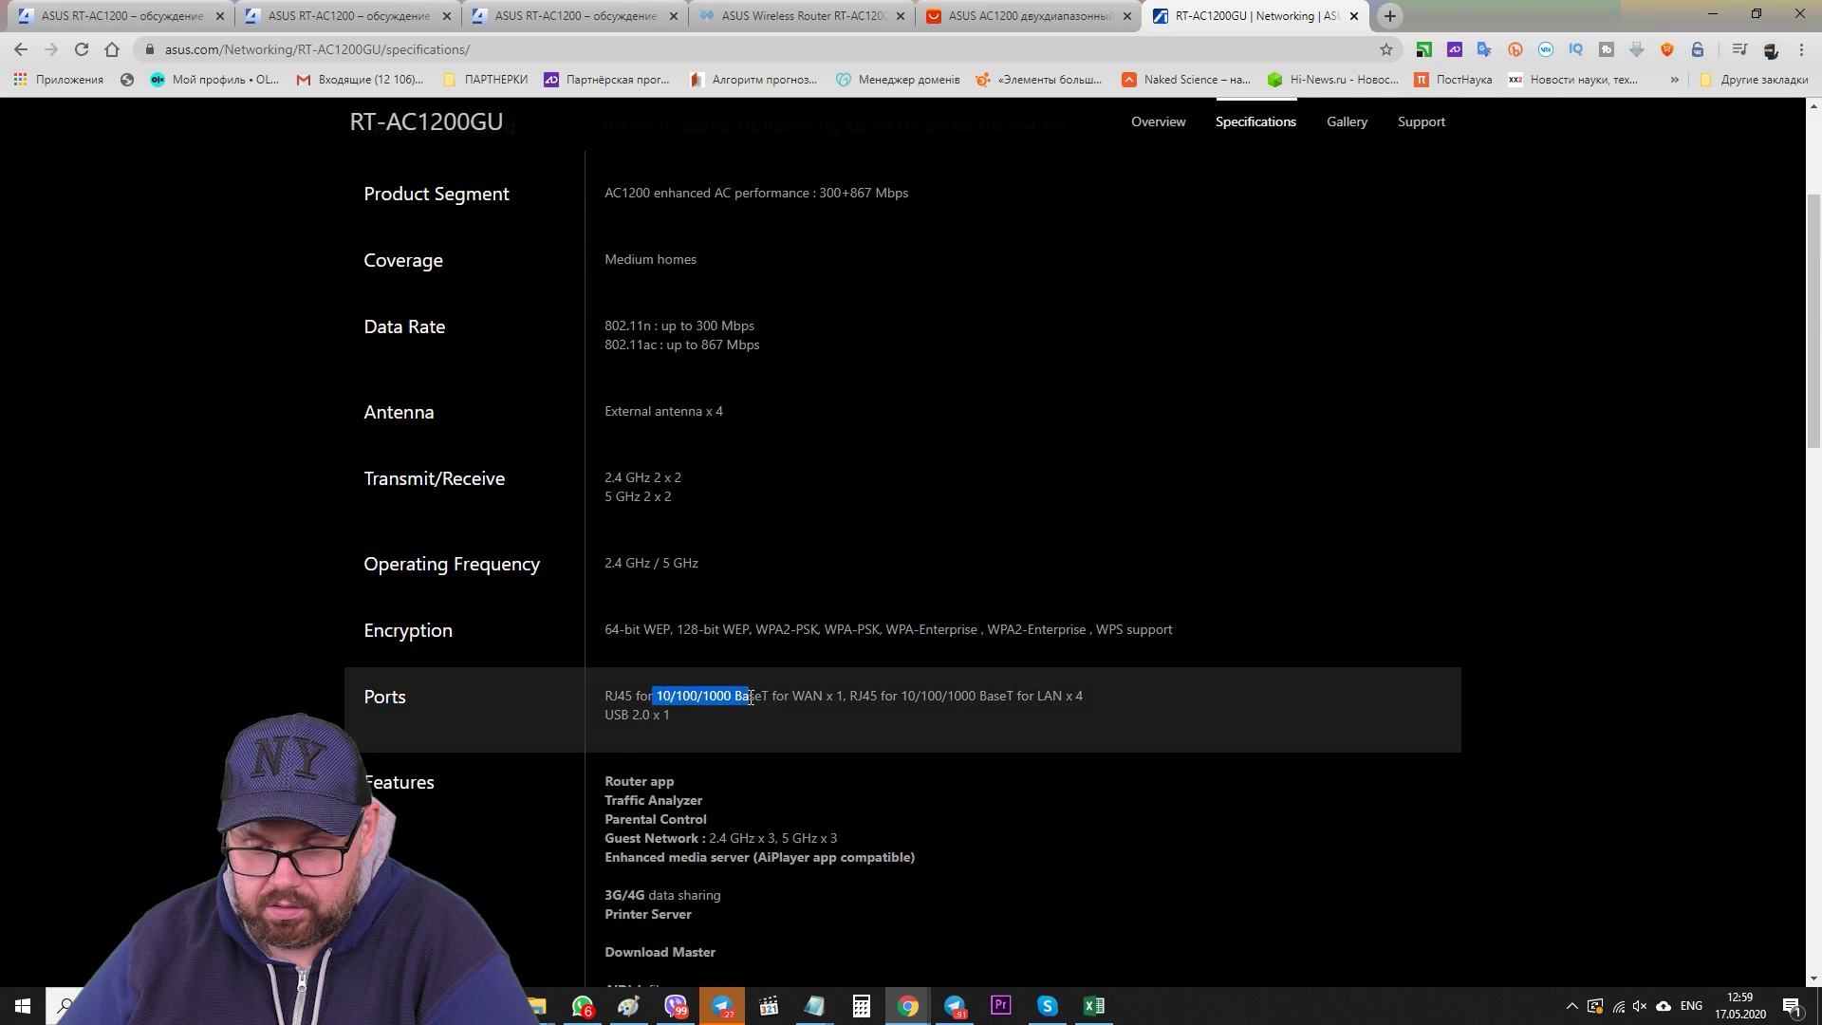
- Highlight the LAN port speed in the RT-AC1200GU specs, skim the rest, then go to the AliExpress listing
drag(954, 699, 1011, 699)
click(1084, 695)
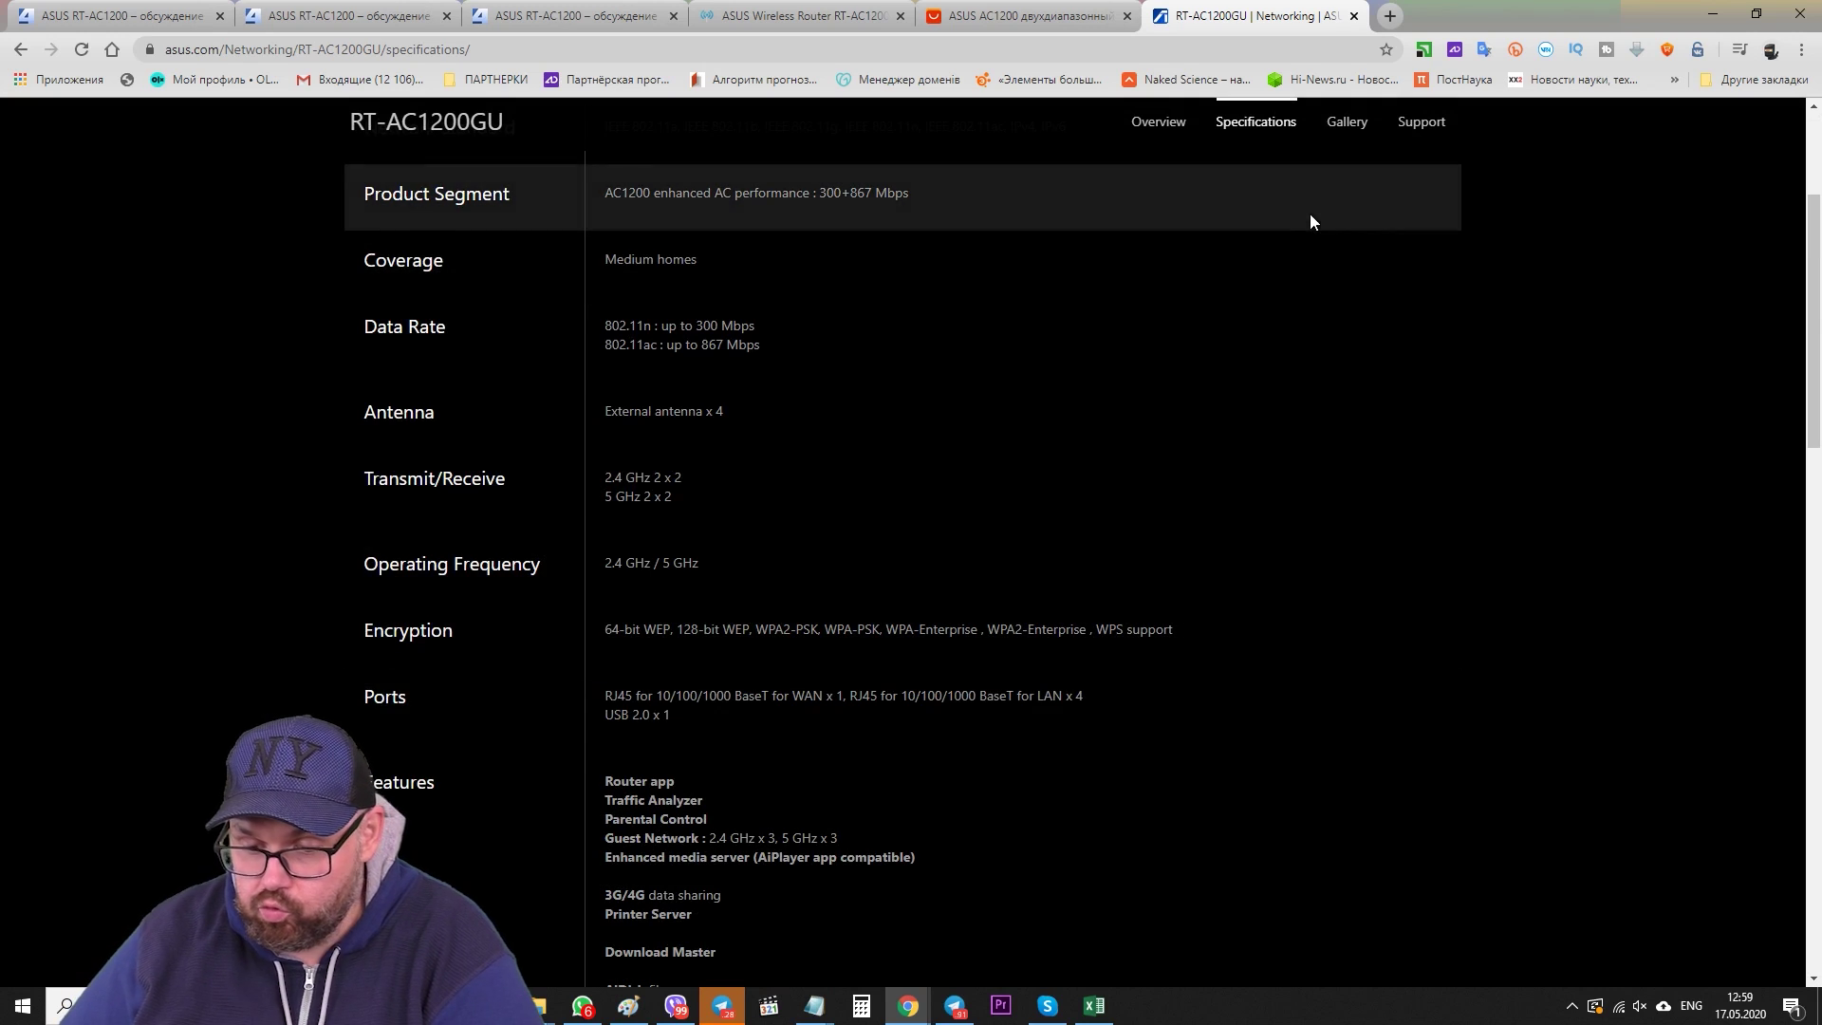
scroll(1137, 385, down, 3)
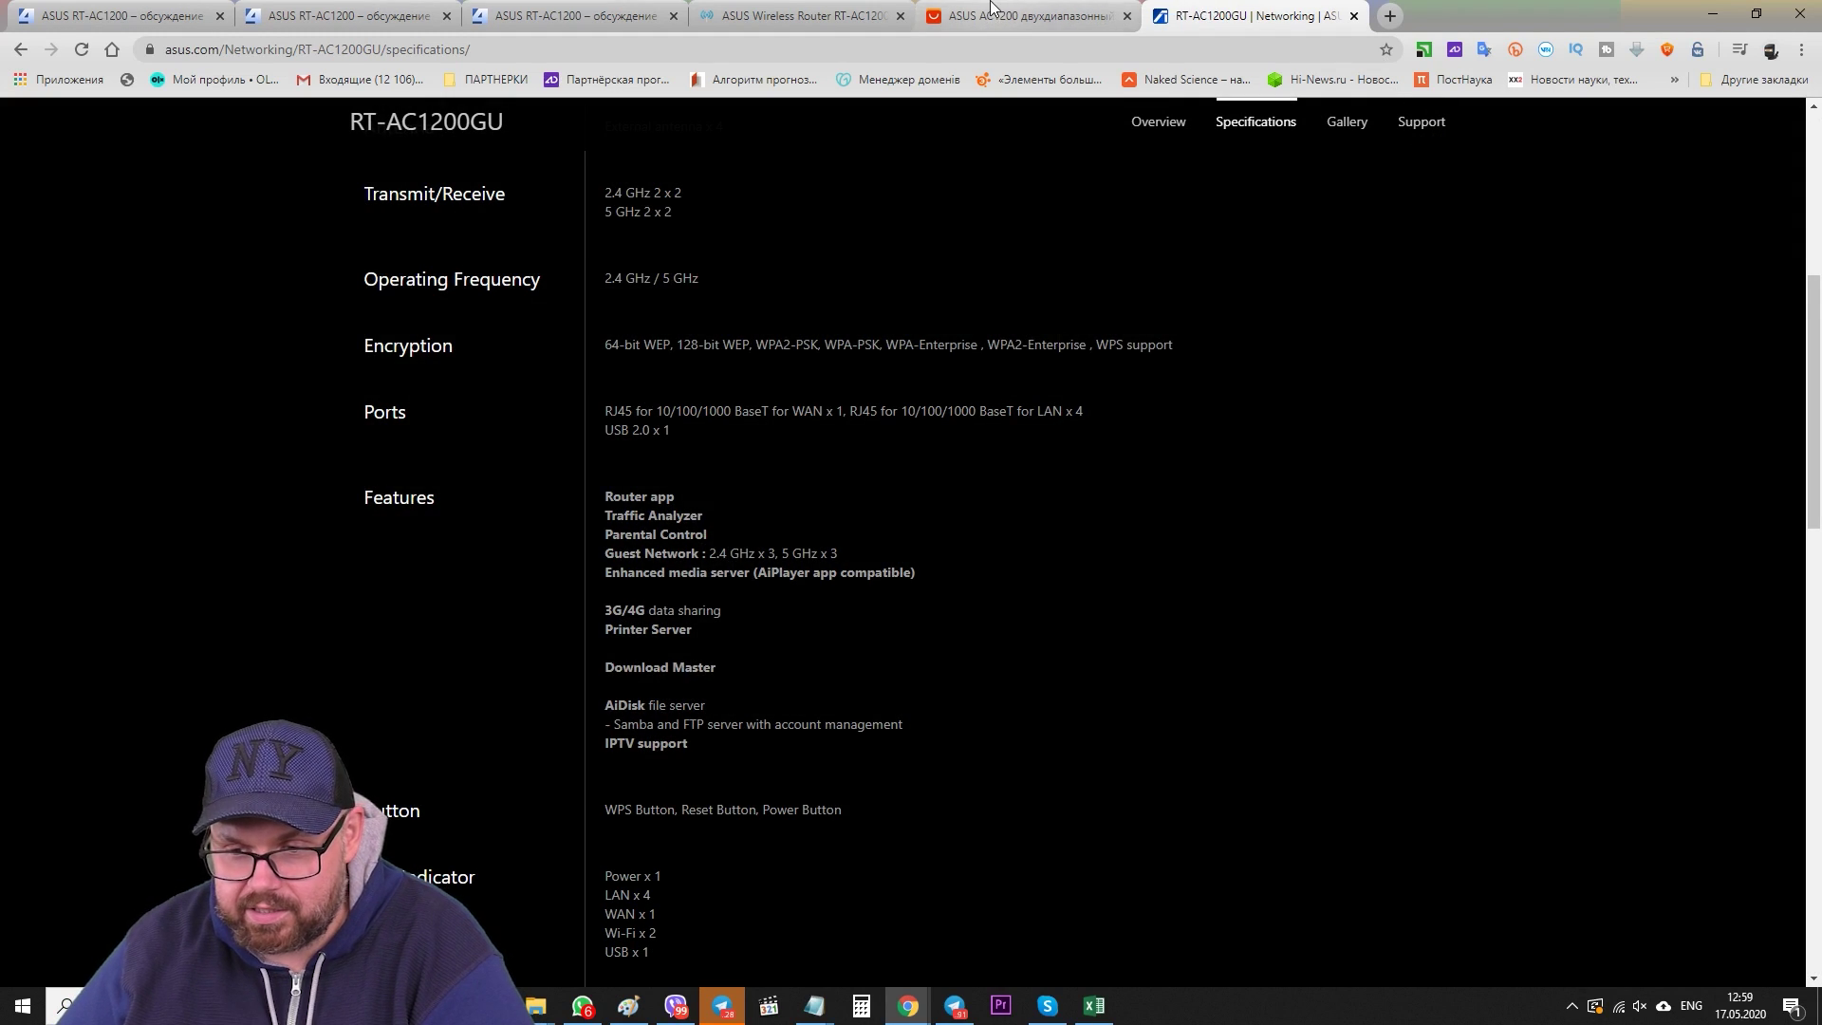
click(992, 15)
- In the 4PDA RT-AC1200 thread, expand the technical specs and highlight the 10/100 port speeds
scroll(947, 411, up, 1)
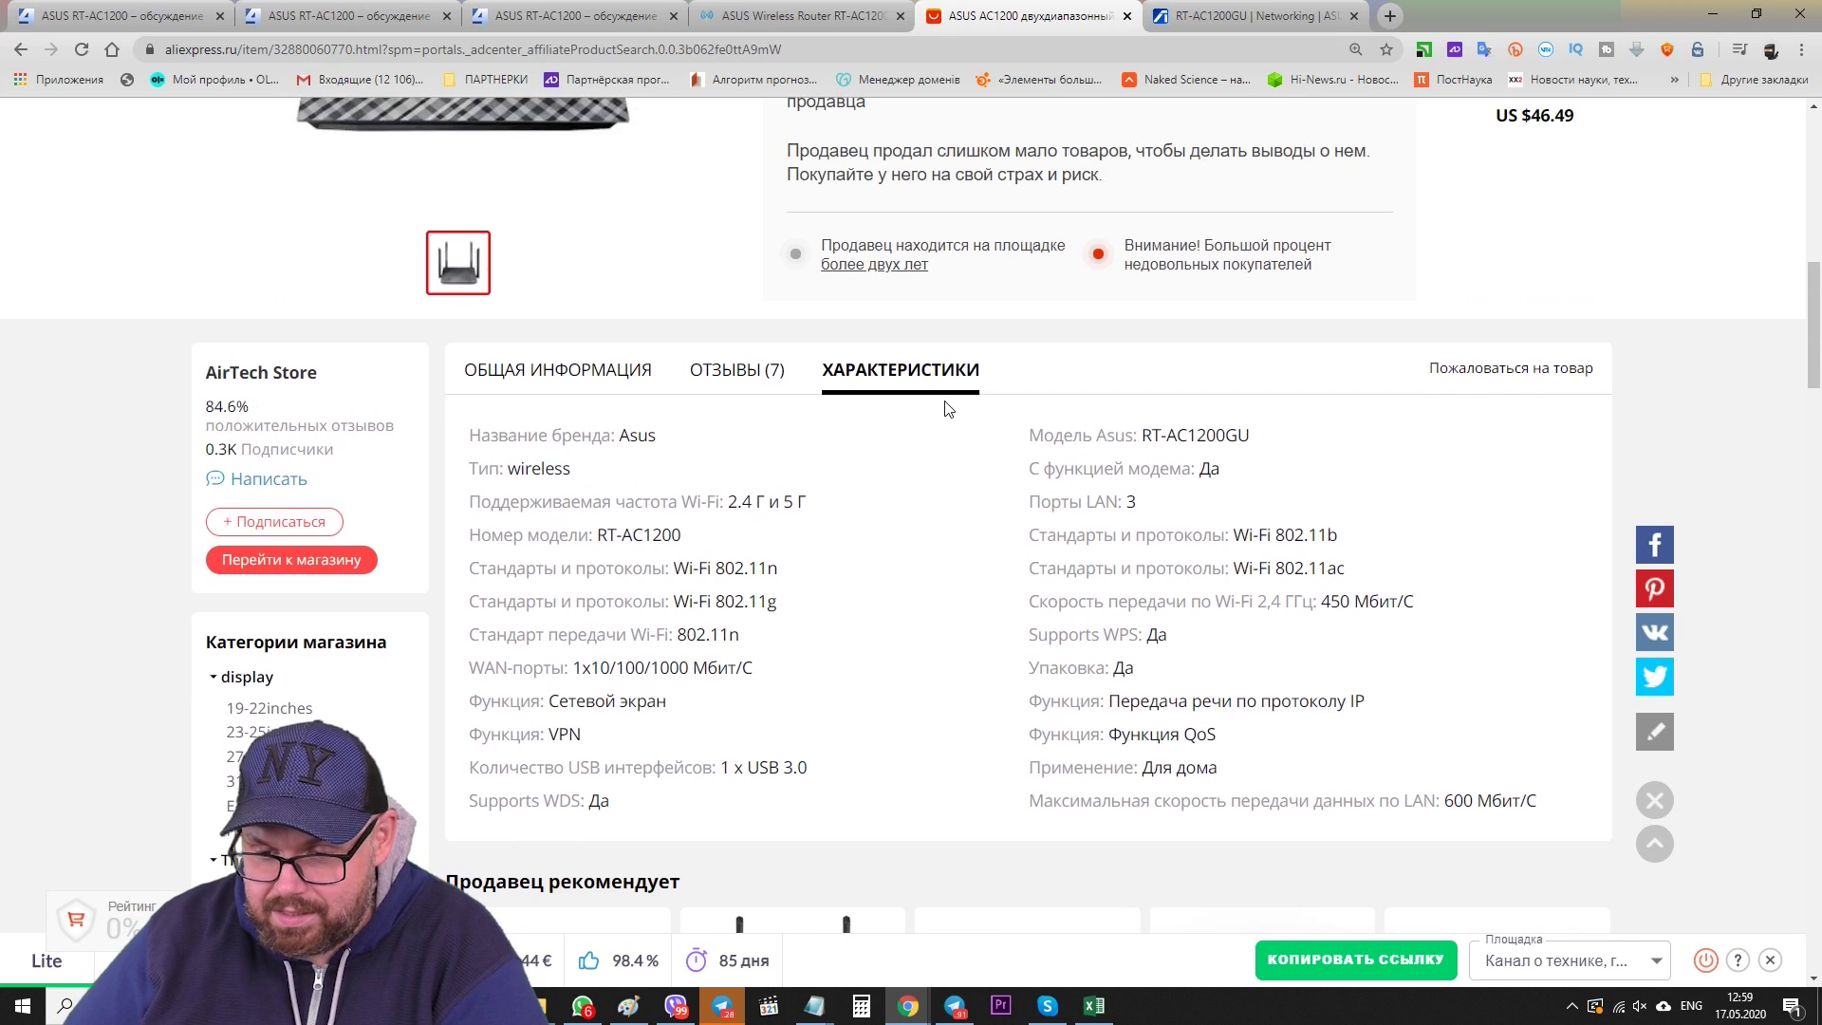
click(163, 12)
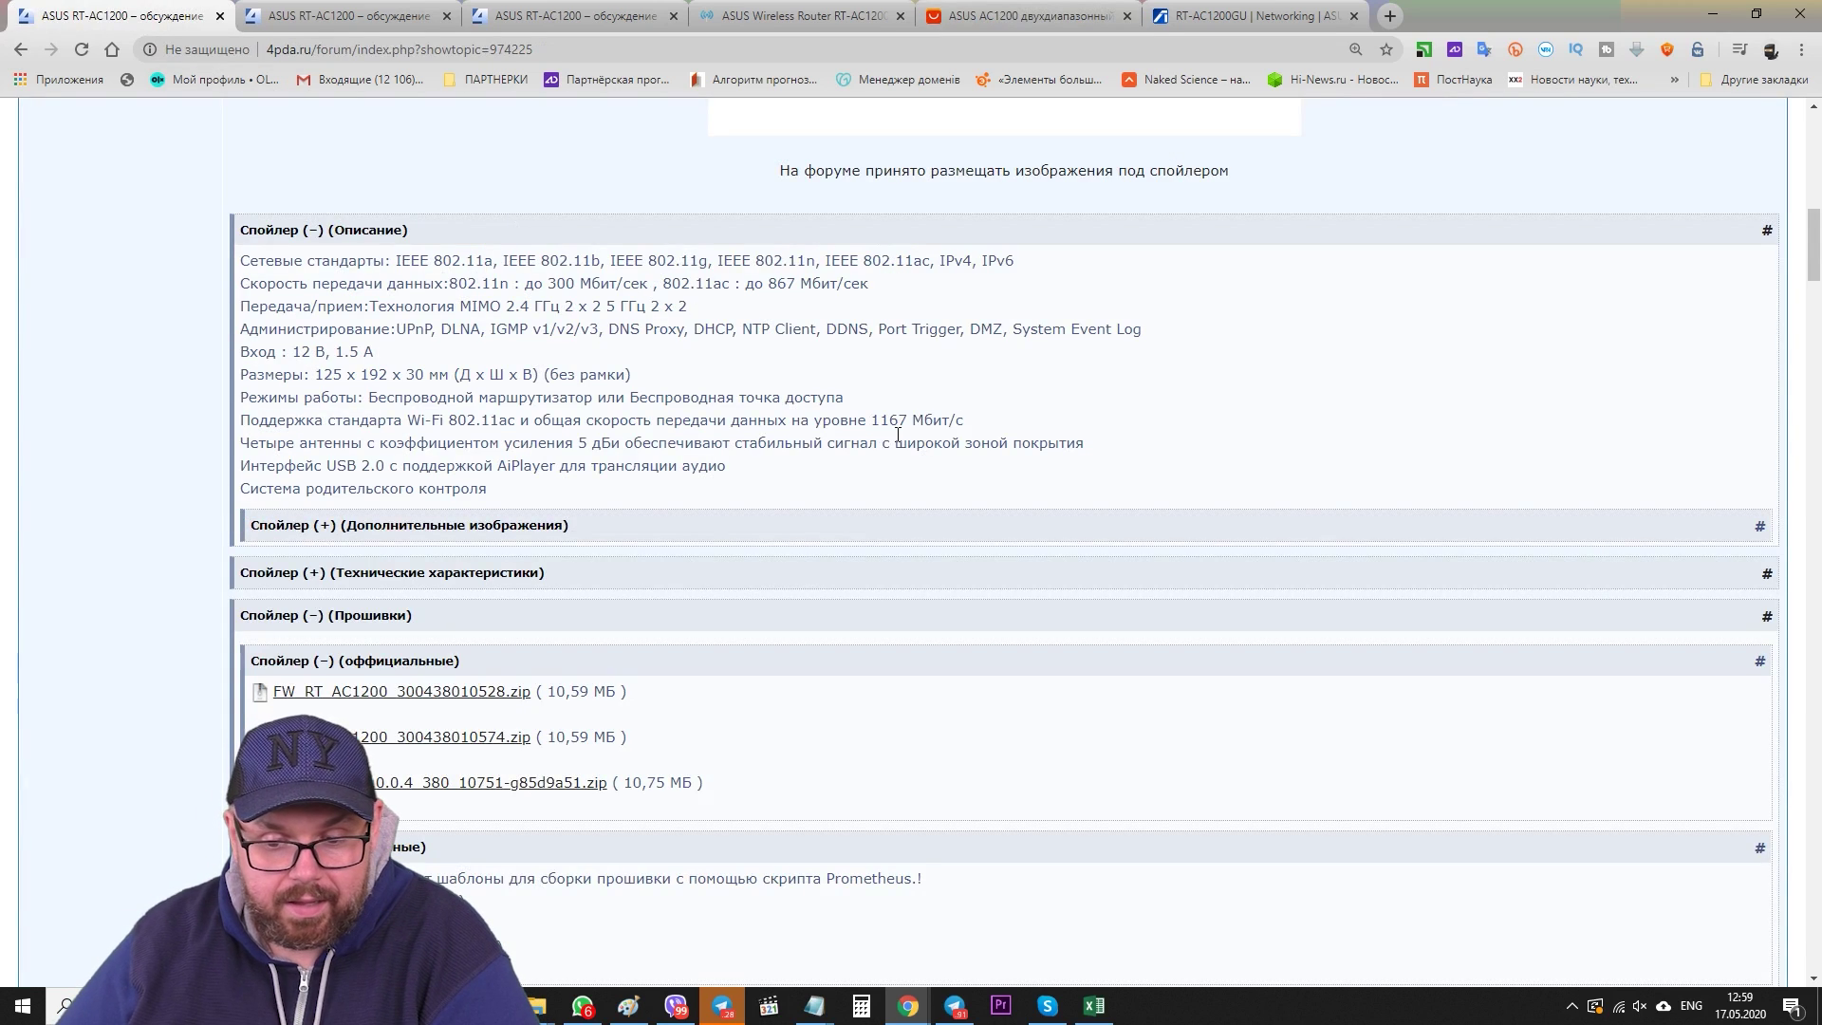
scroll(530, 540, up, 2)
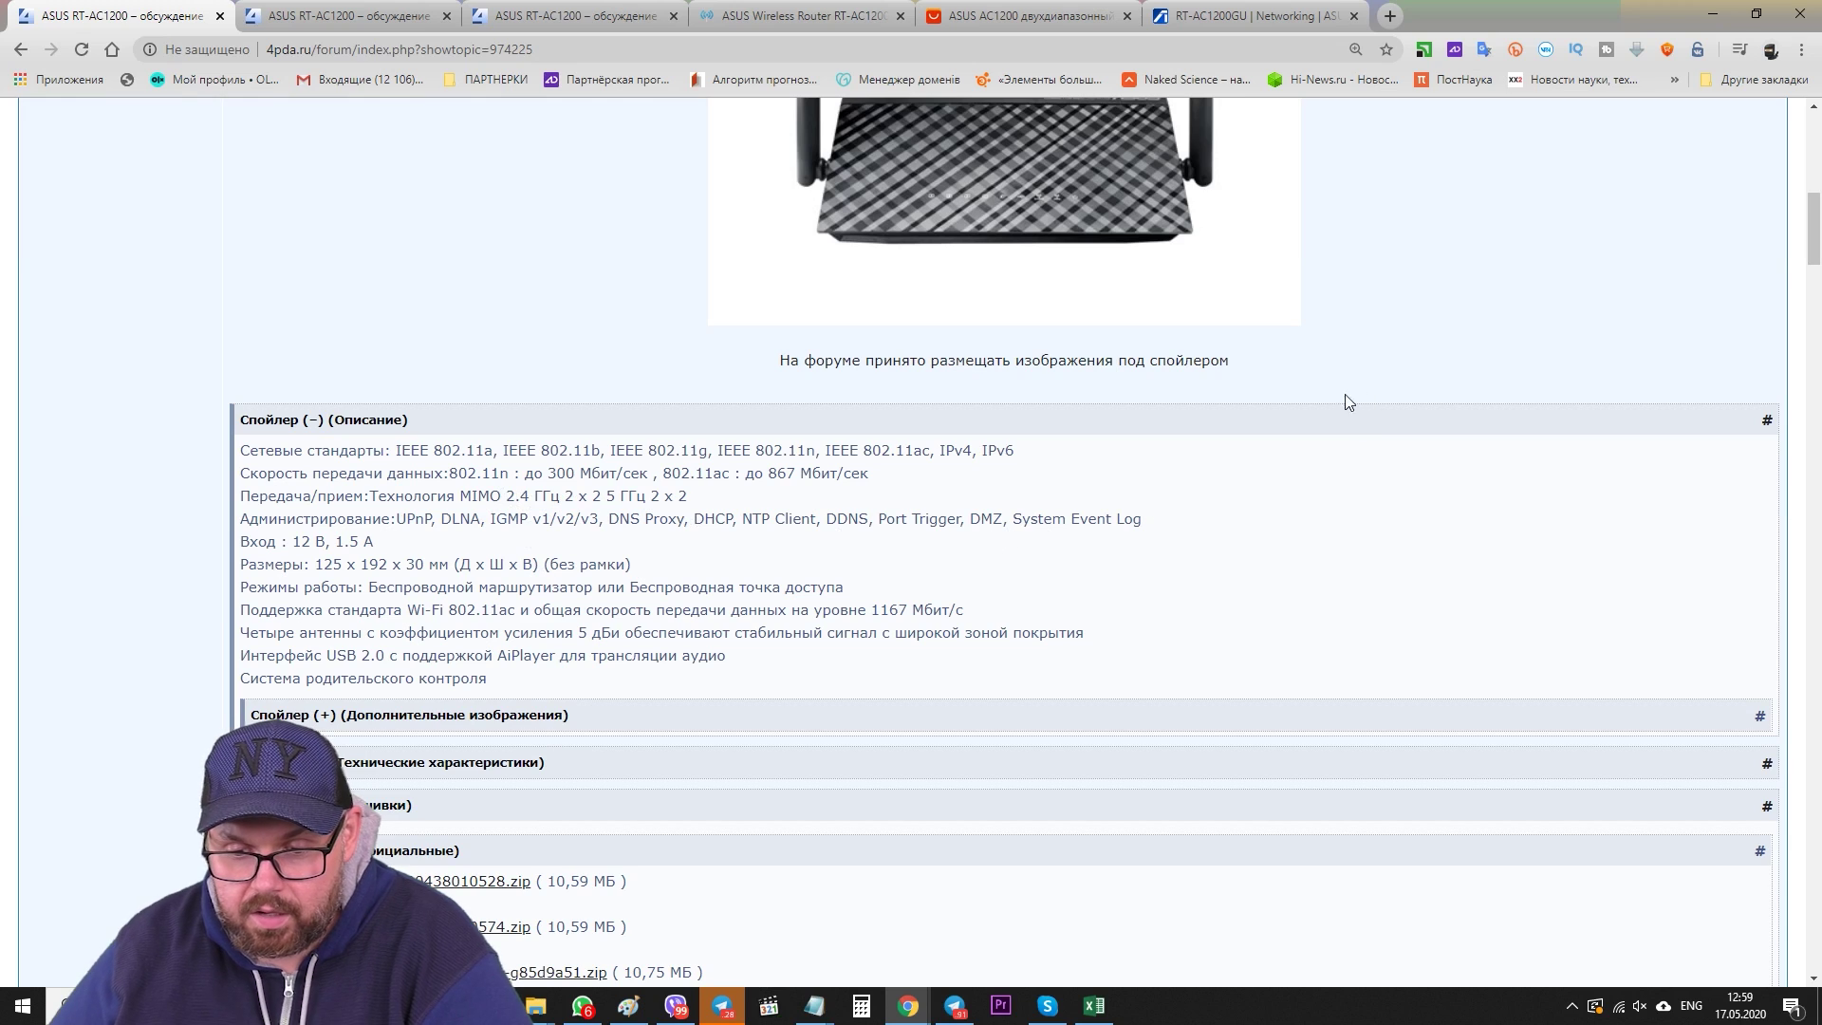
click(446, 762)
scroll(380, 664, down, 3)
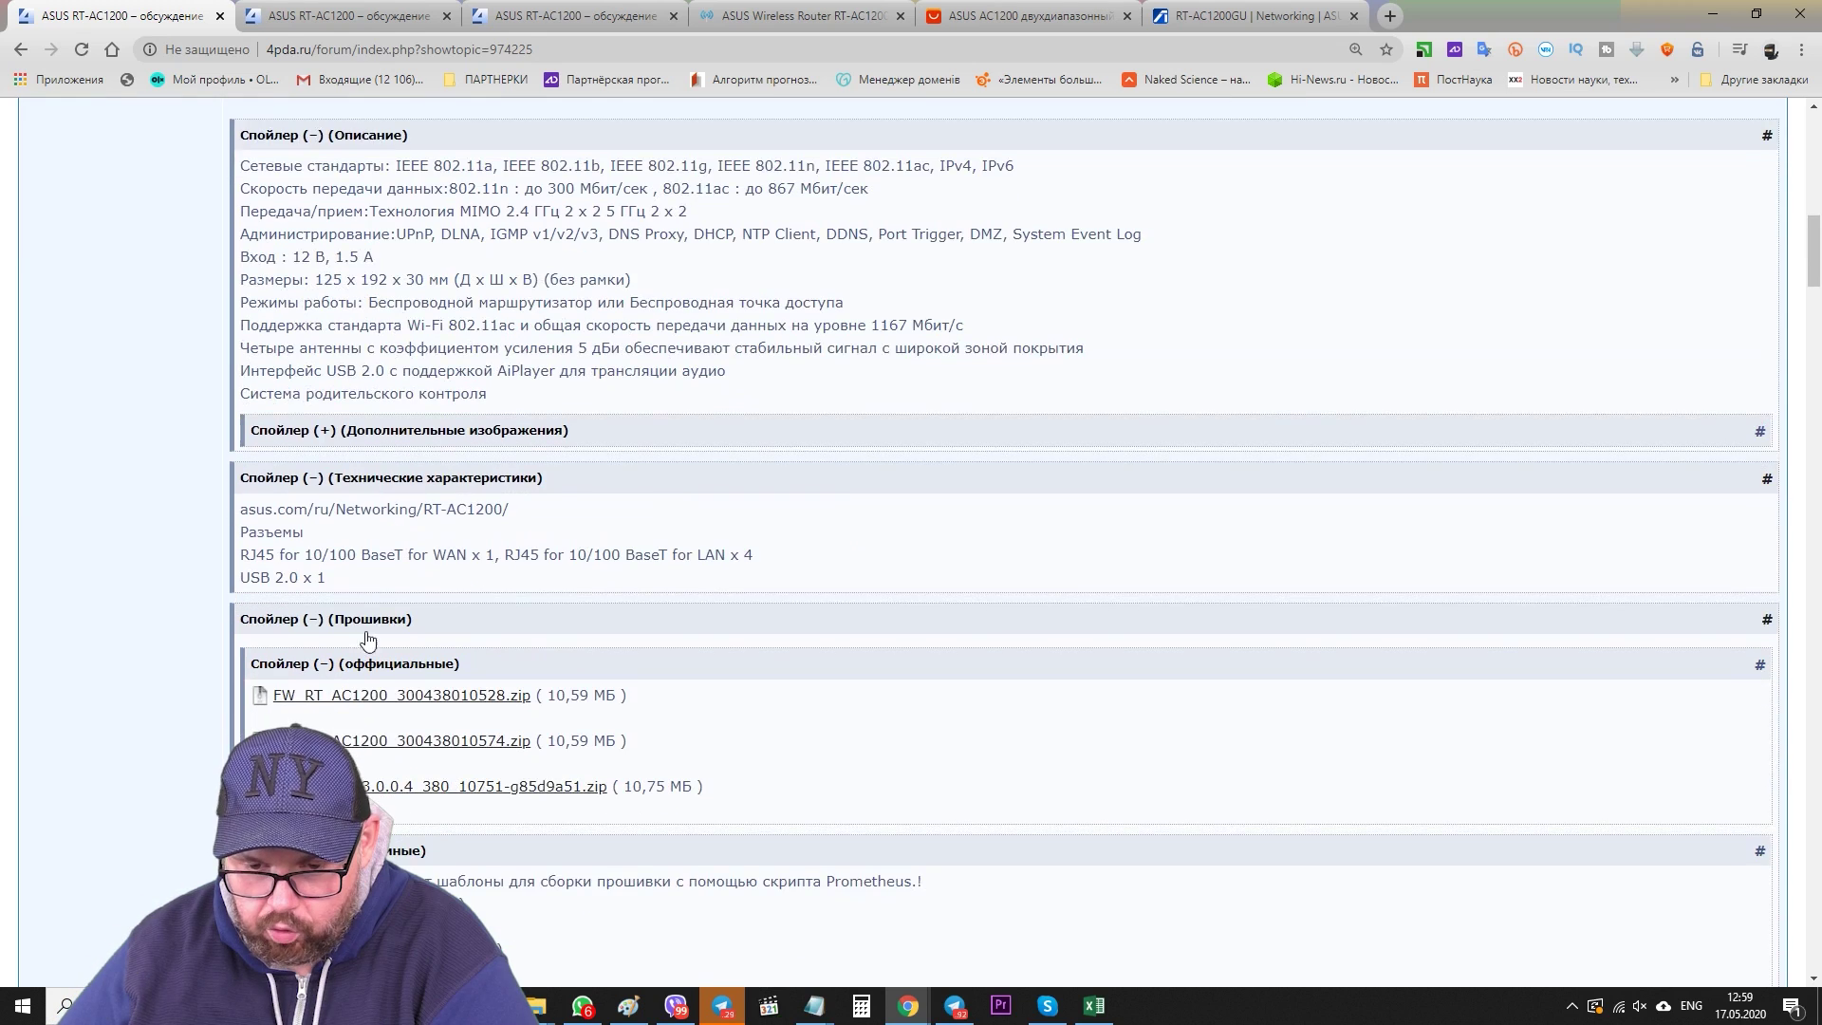
drag(305, 556, 360, 556)
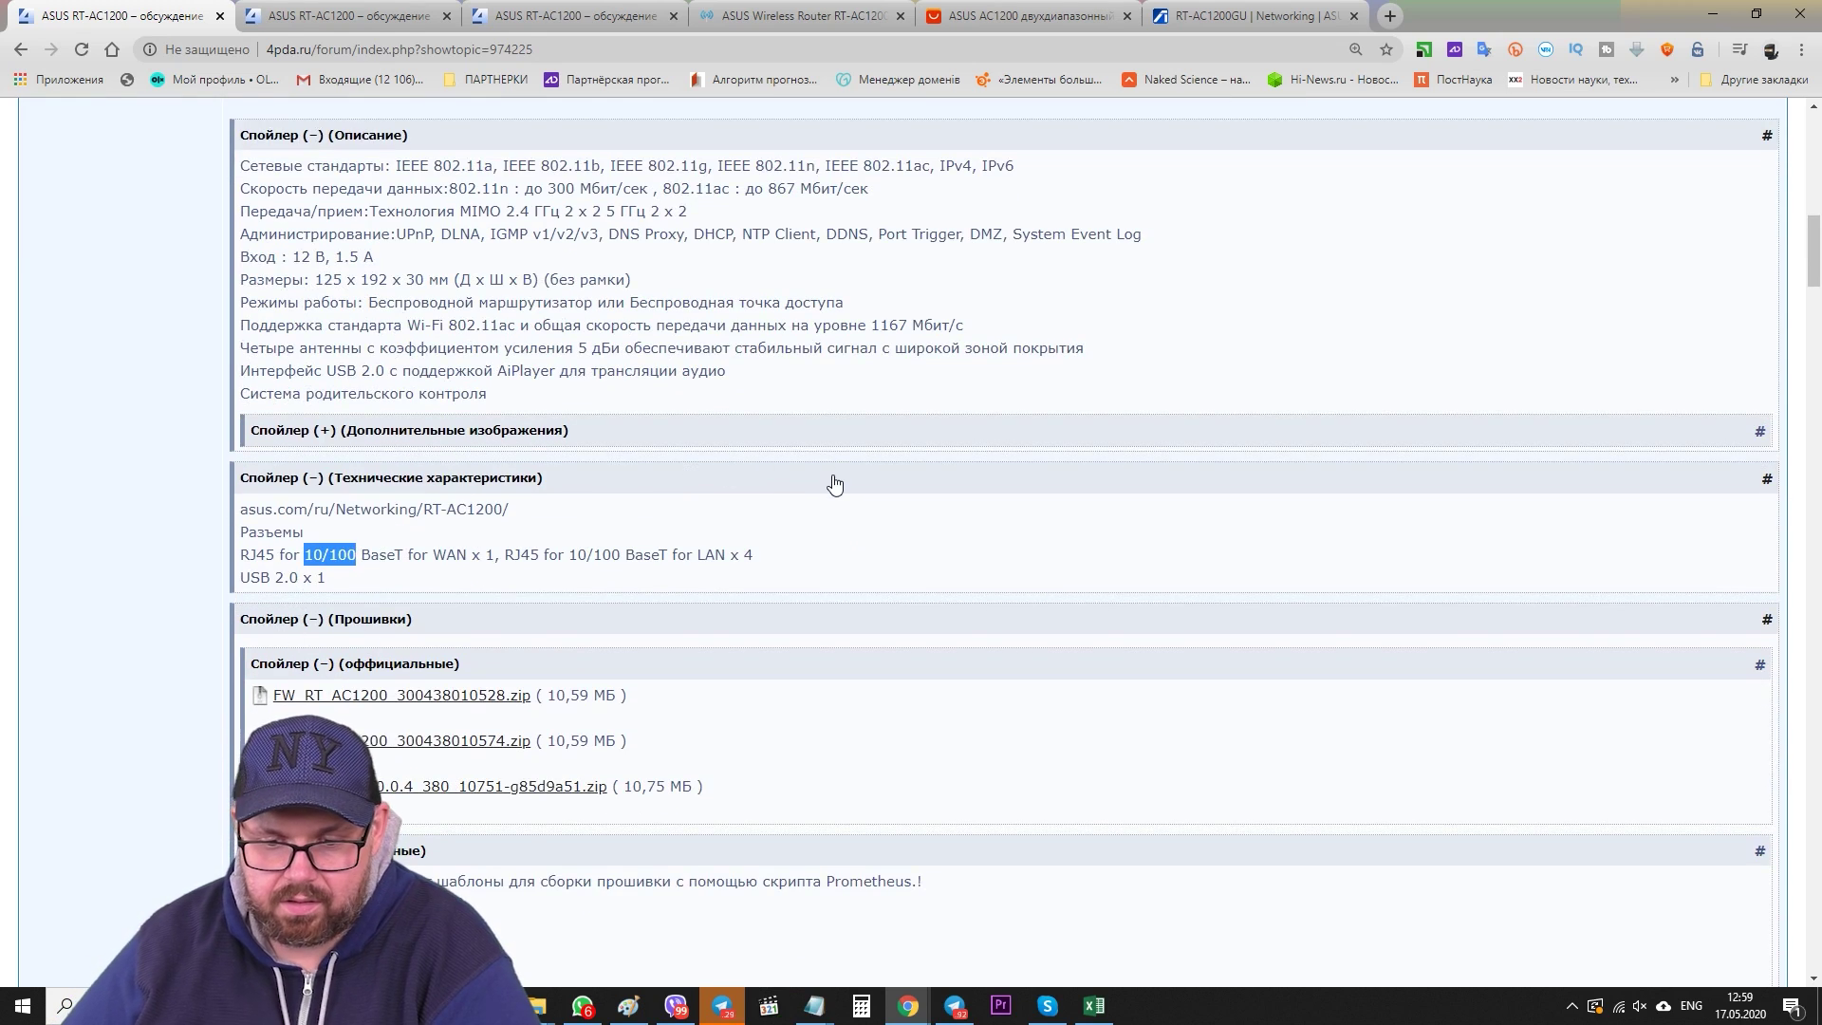
drag(569, 555, 621, 555)
- Collapse the specs spoiler and return to the router's admin Network Map
click(1016, 478)
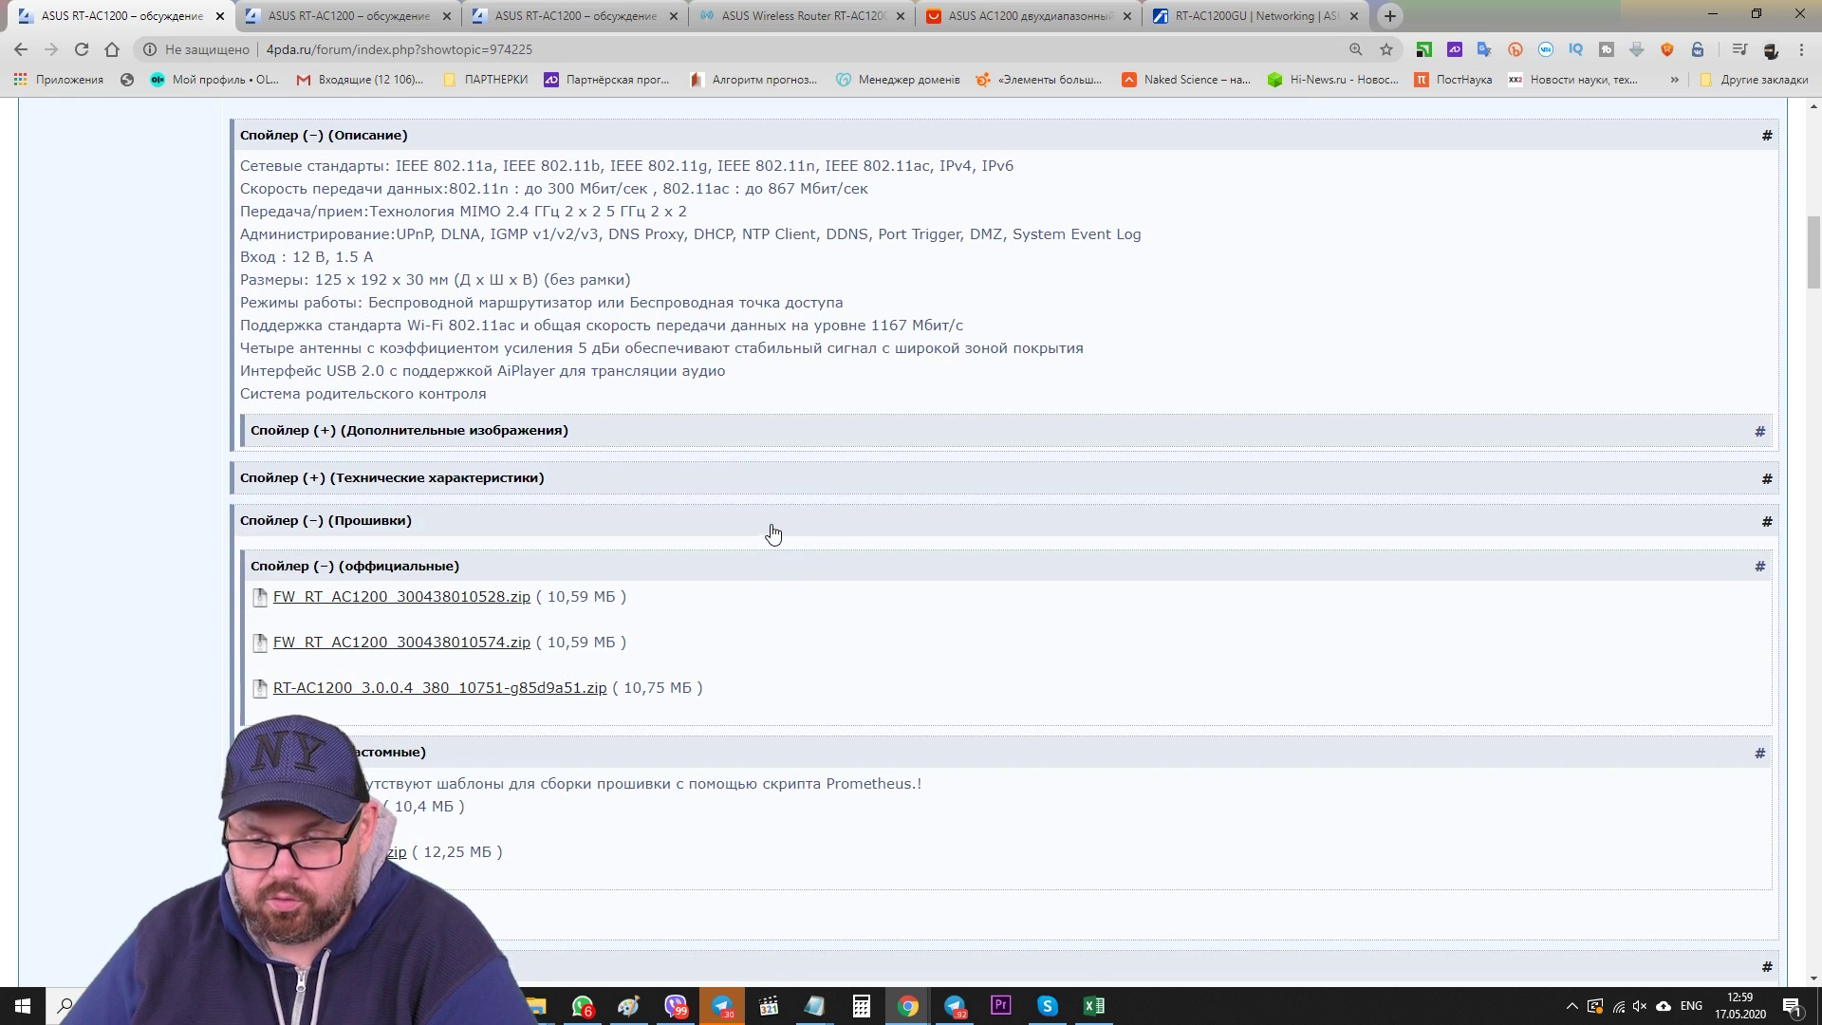
click(1025, 15)
click(739, 8)
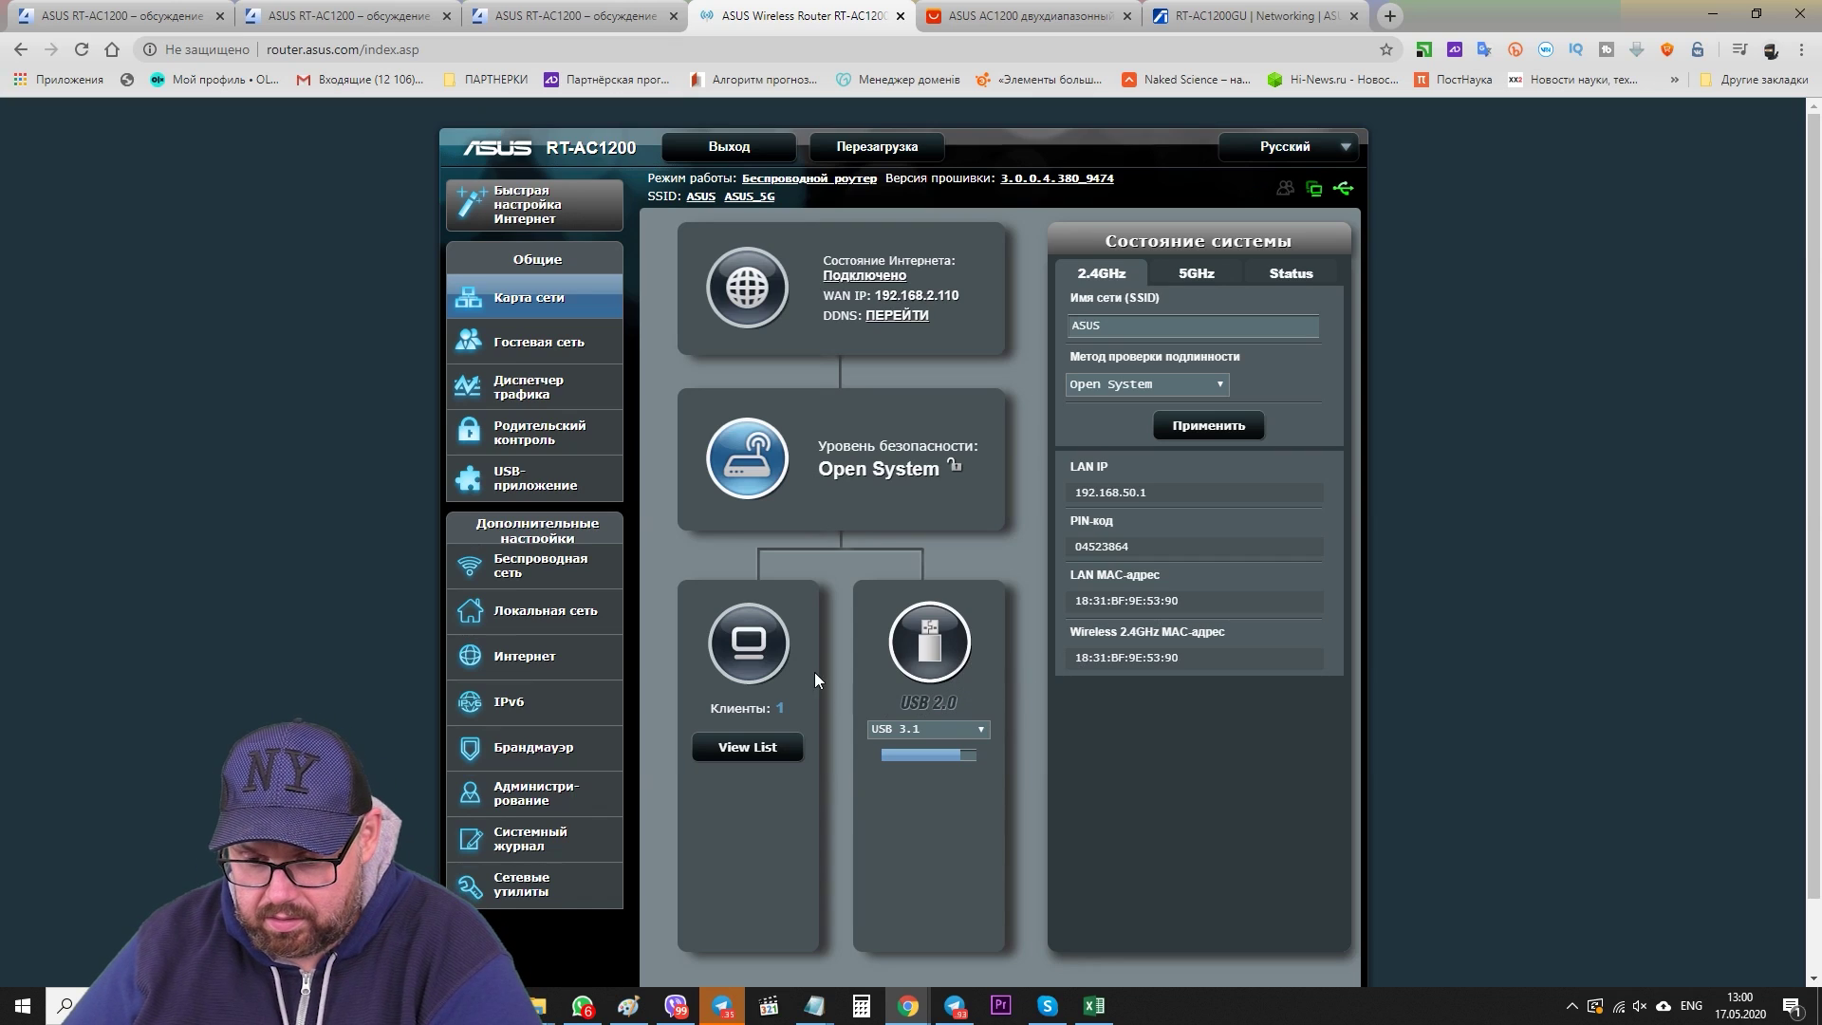
- Sign in to the router admin interface and dismiss the browser's save-password prompt
click(752, 669)
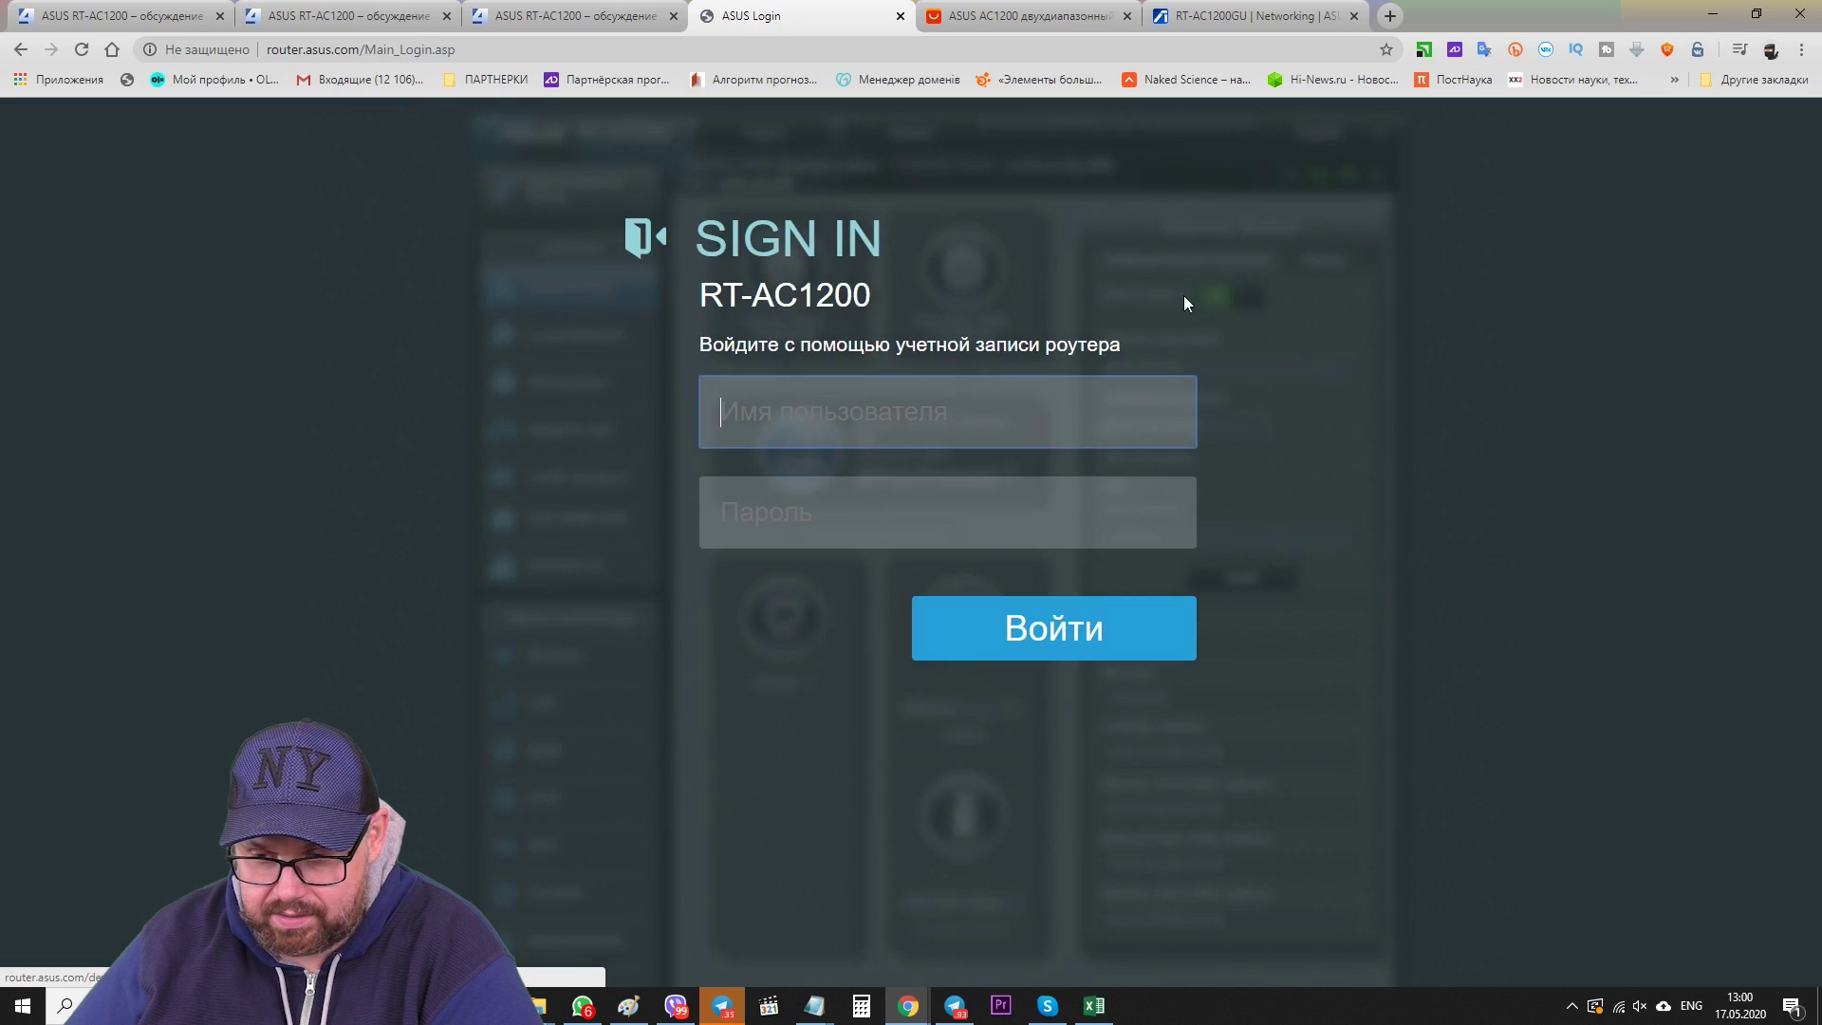
text(admin)
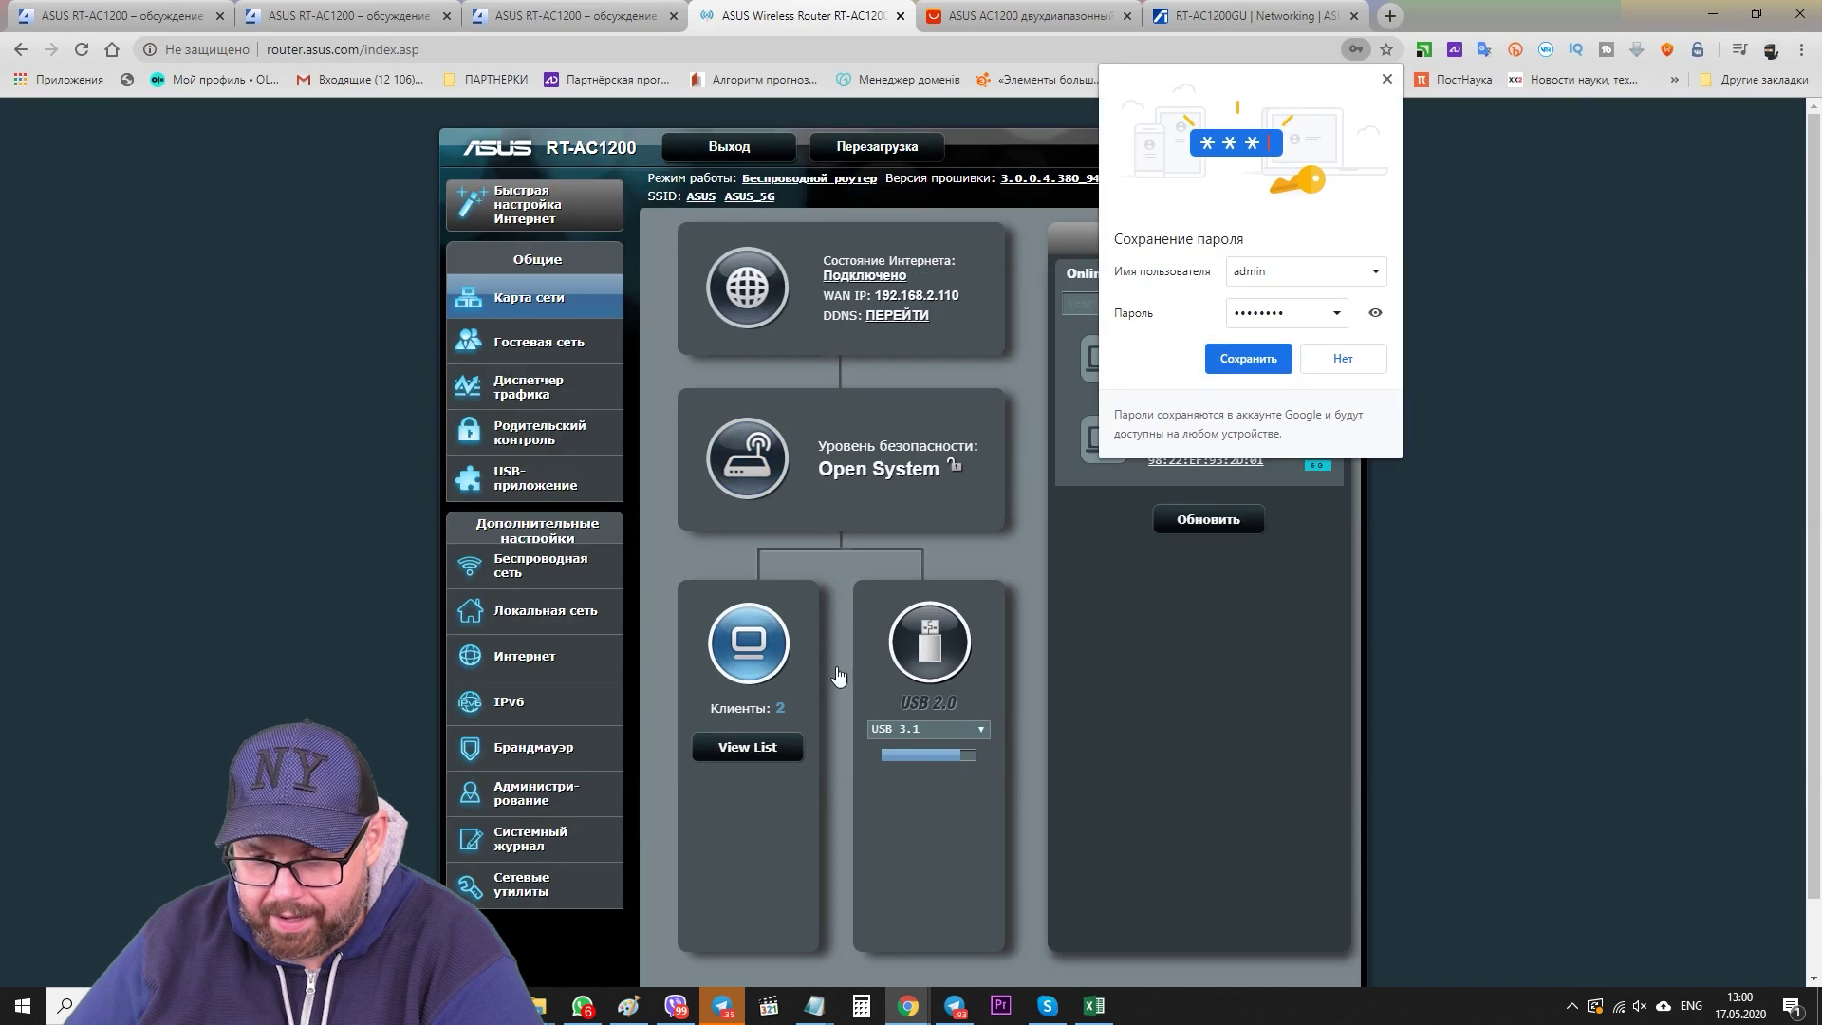
click(1388, 78)
- Check the list of the two connected clients, then go to the Guest Network page
click(748, 748)
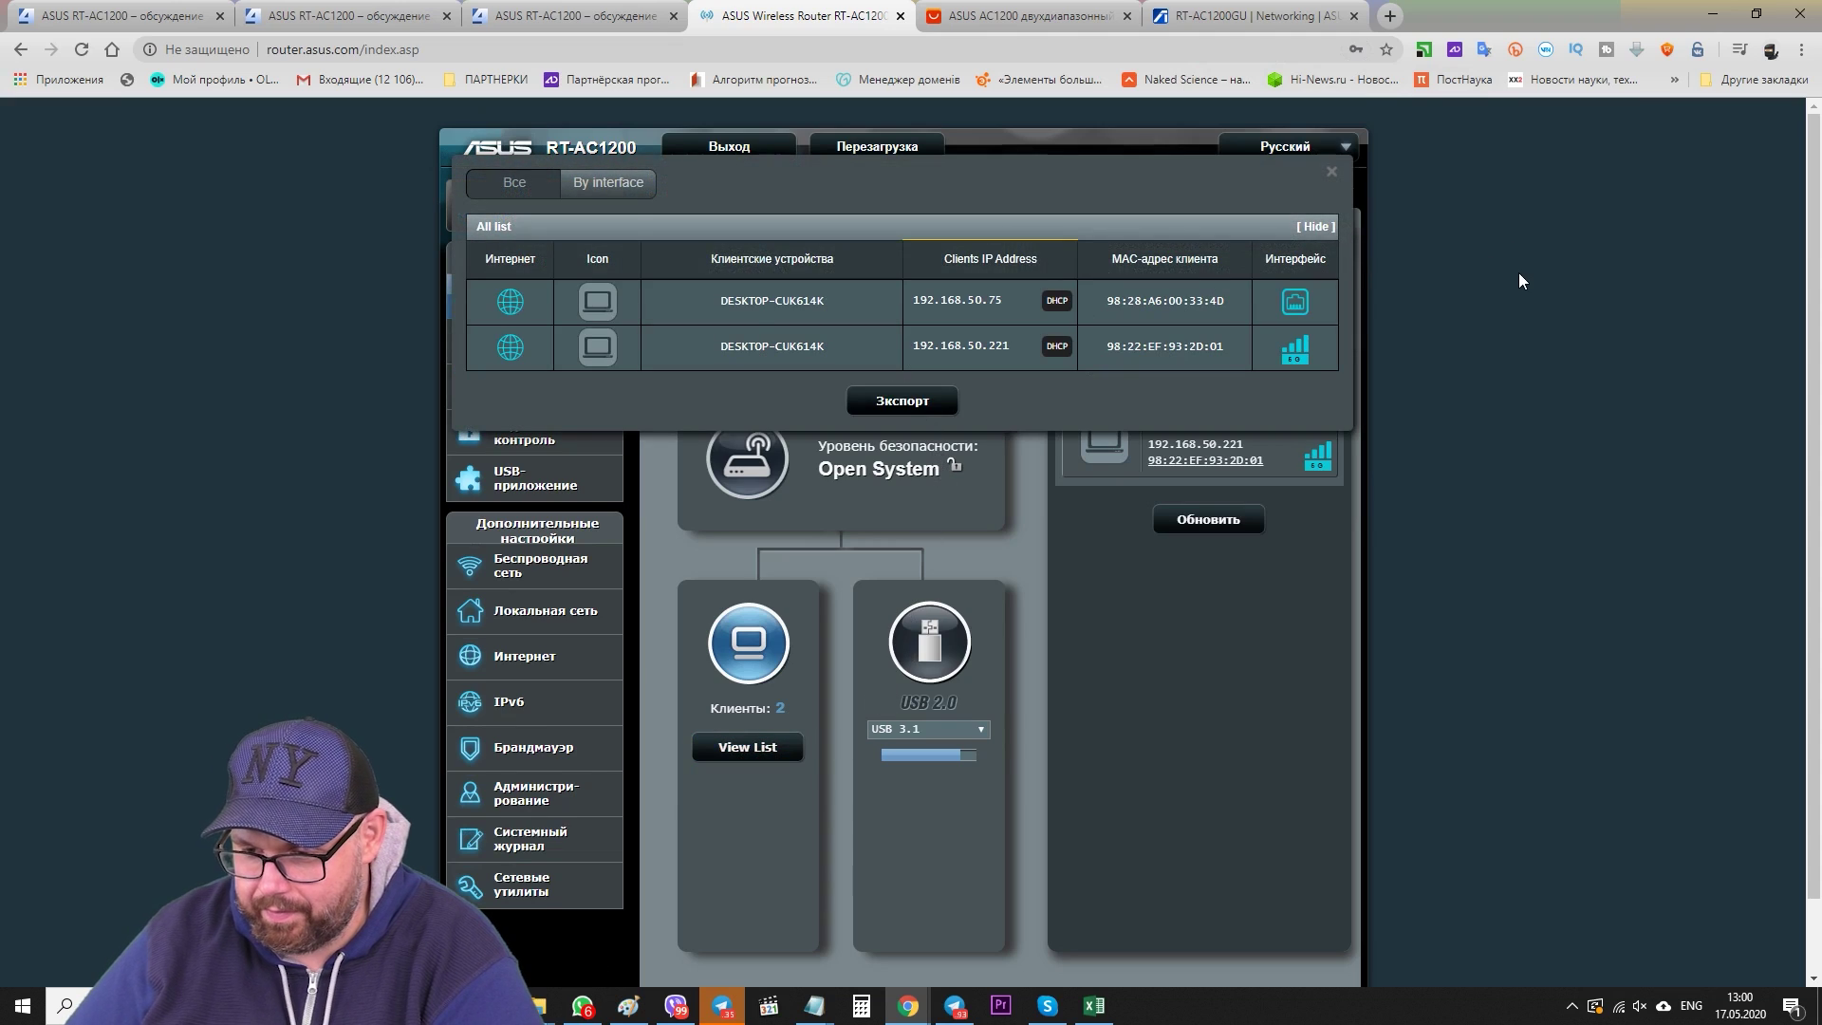
click(1519, 272)
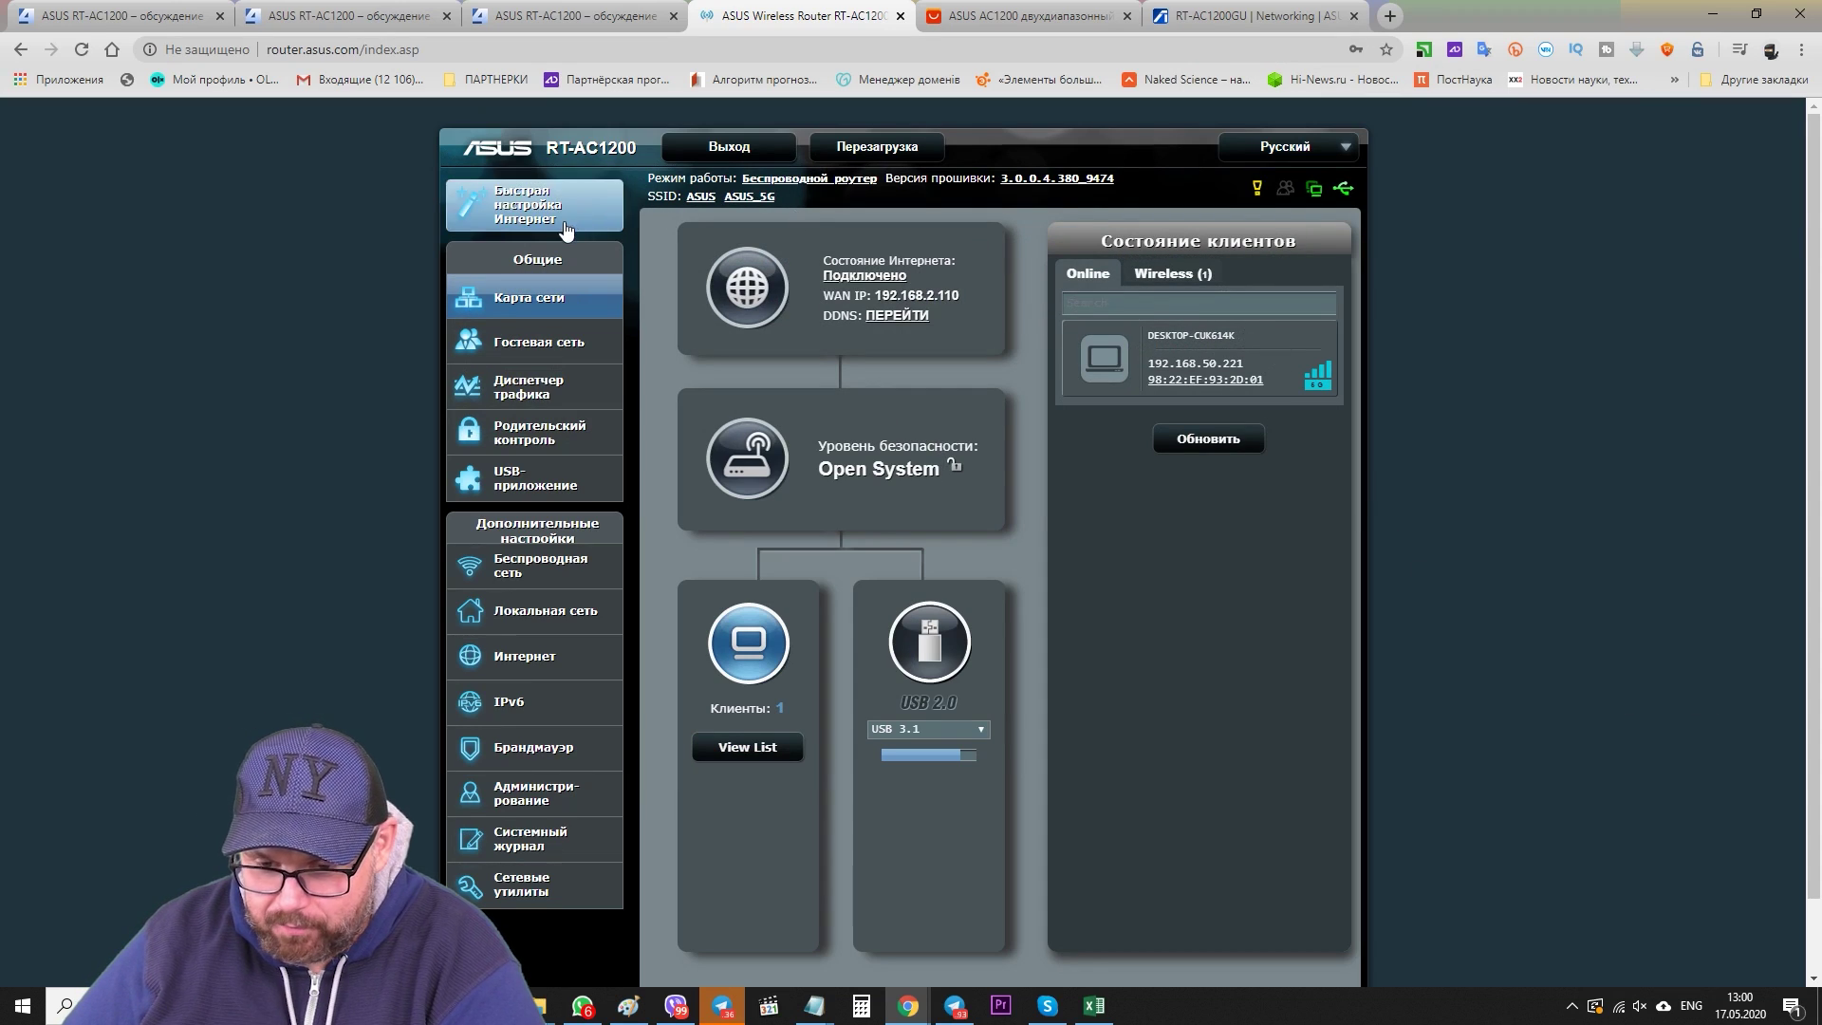
click(560, 340)
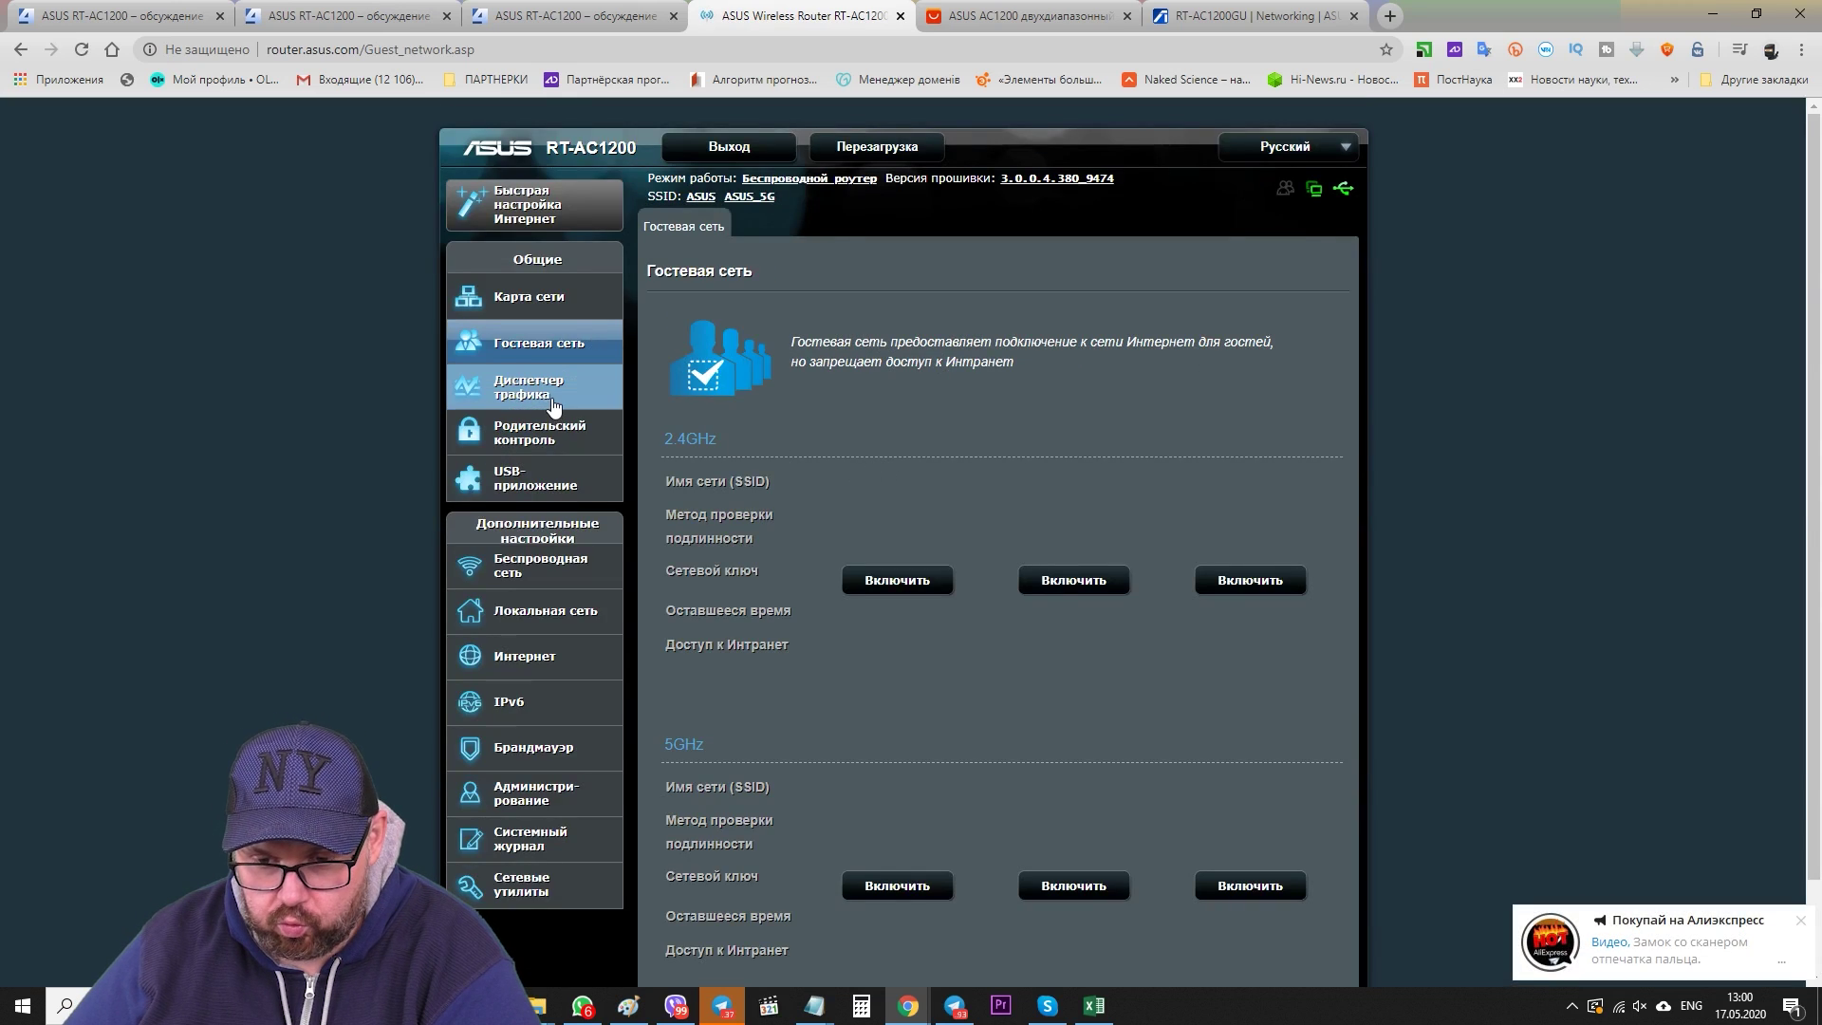
- On the Traffic Manager page, switch QoS on to see its options, then back off
click(532, 388)
click(1803, 922)
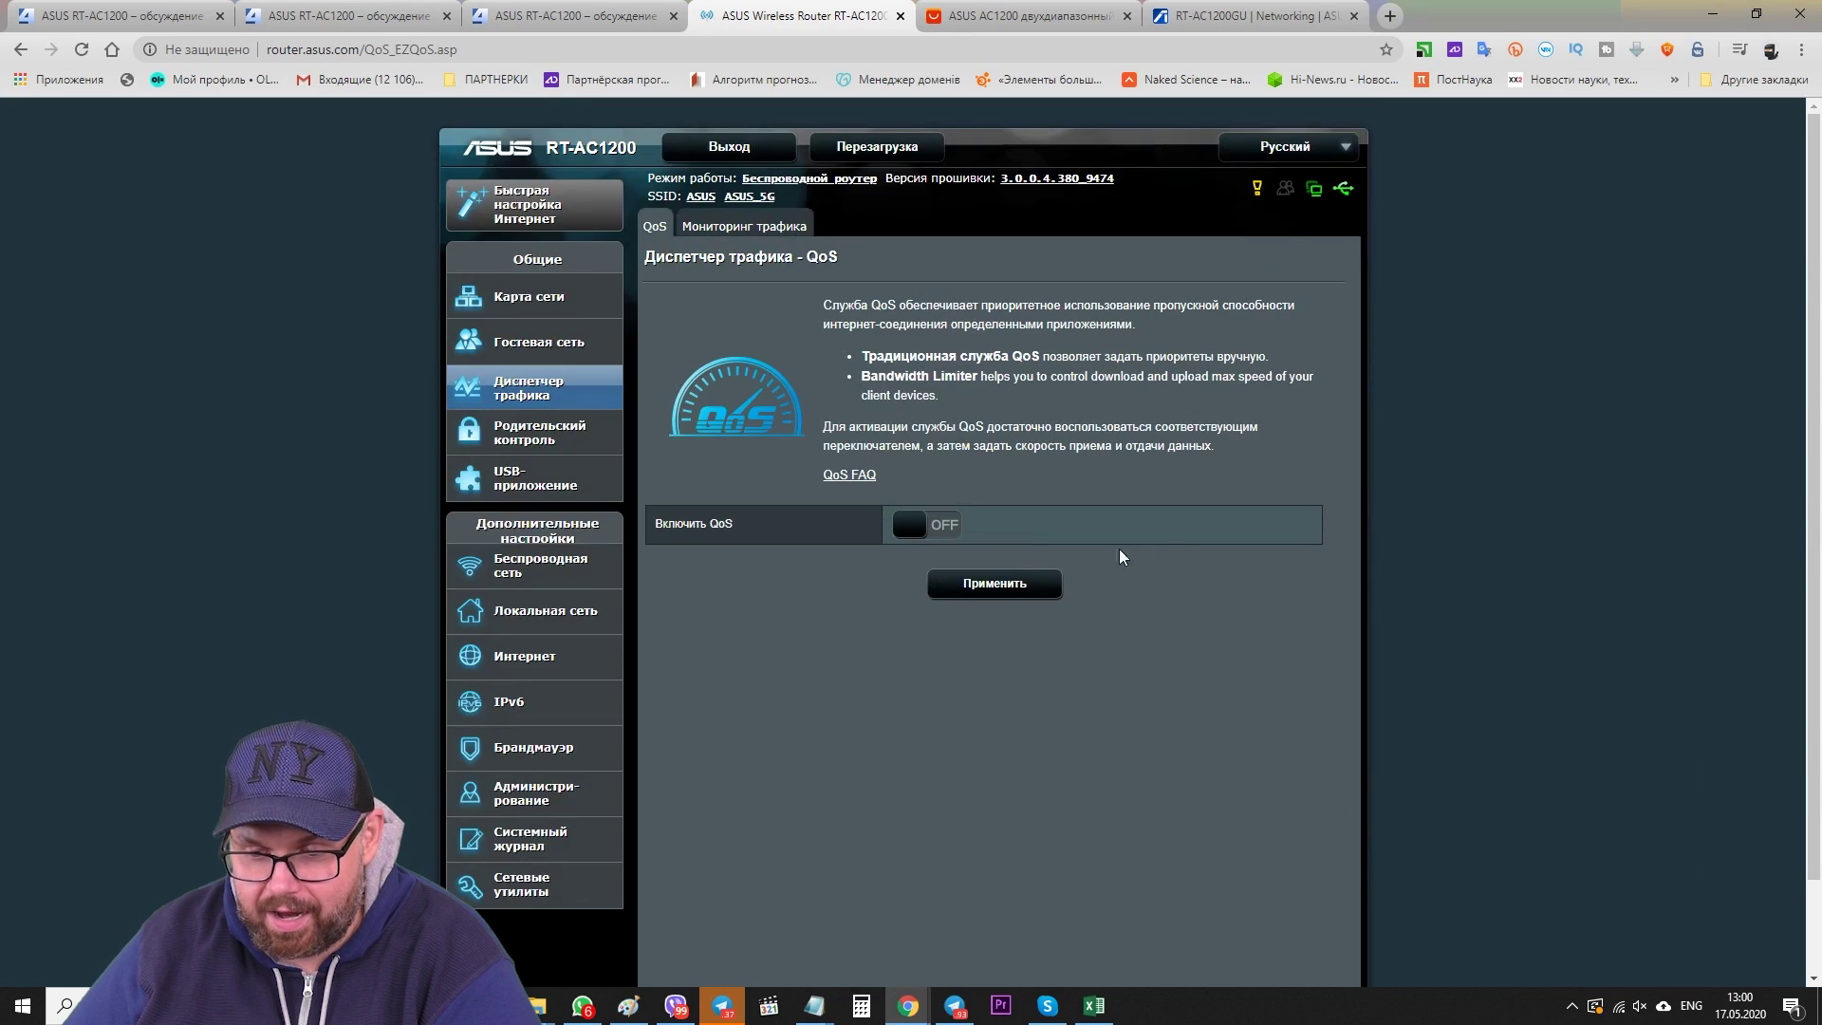
click(928, 524)
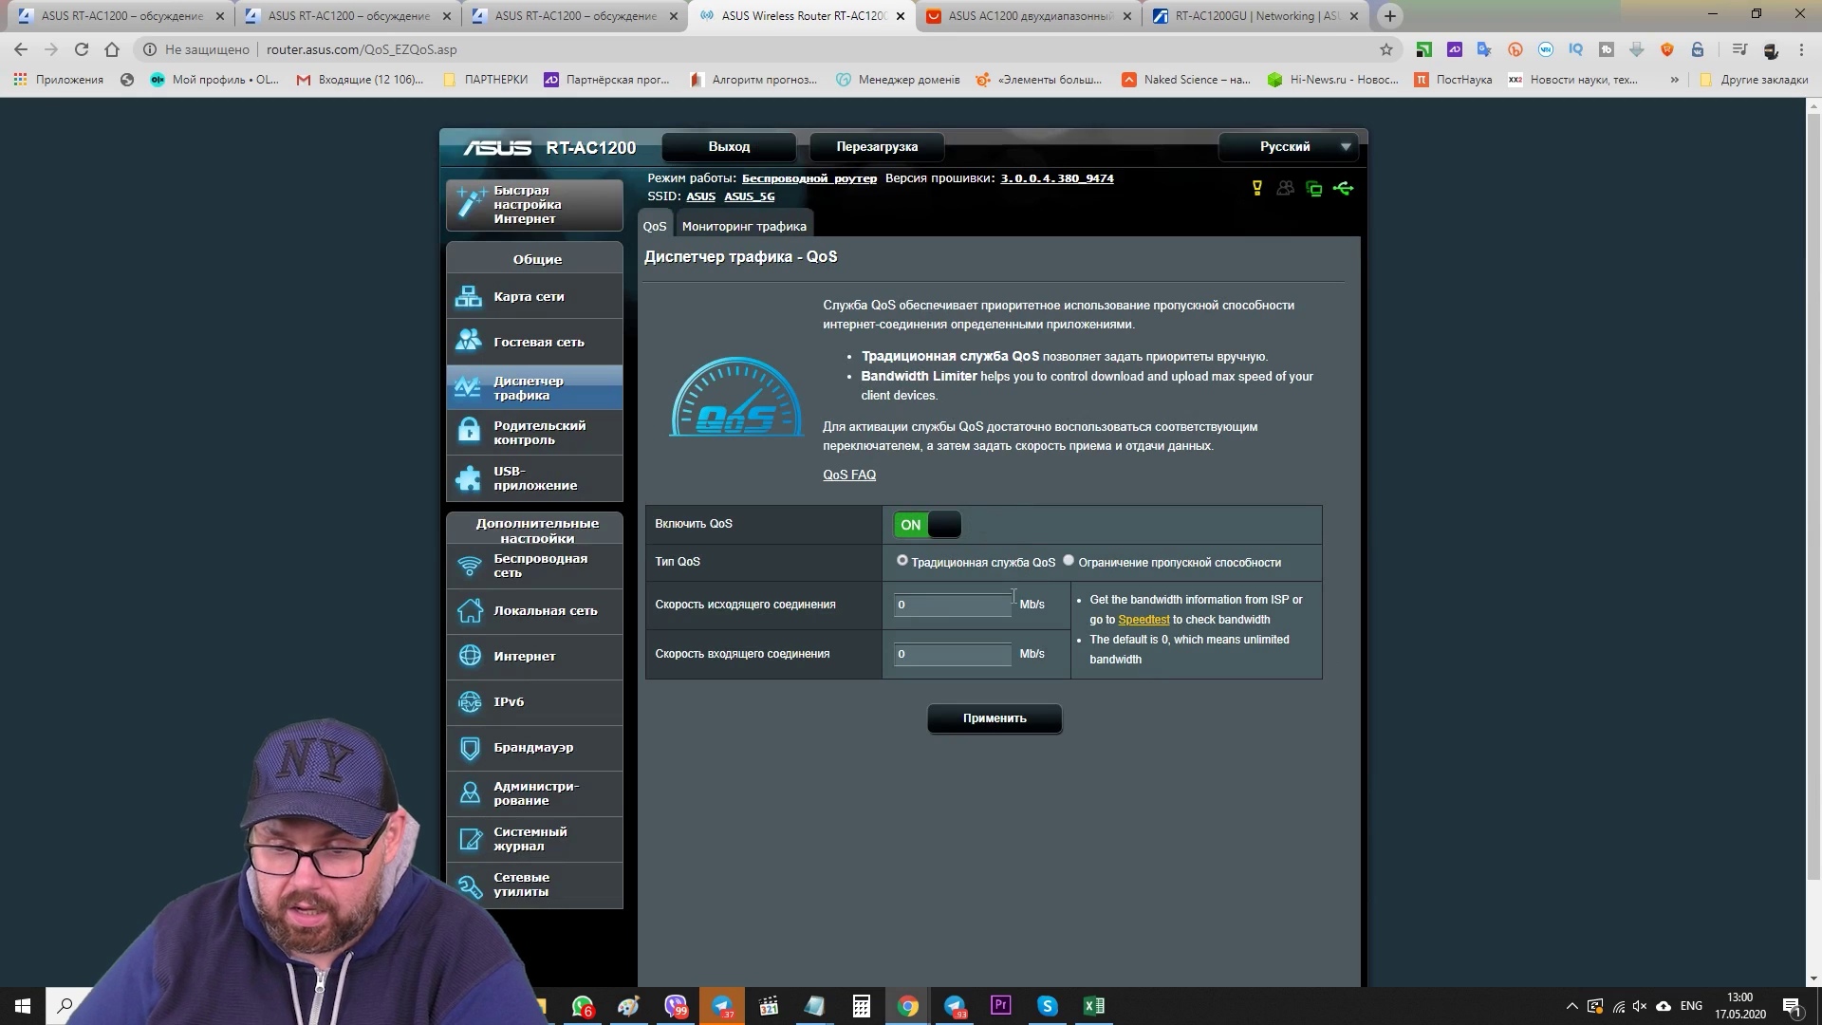
click(907, 528)
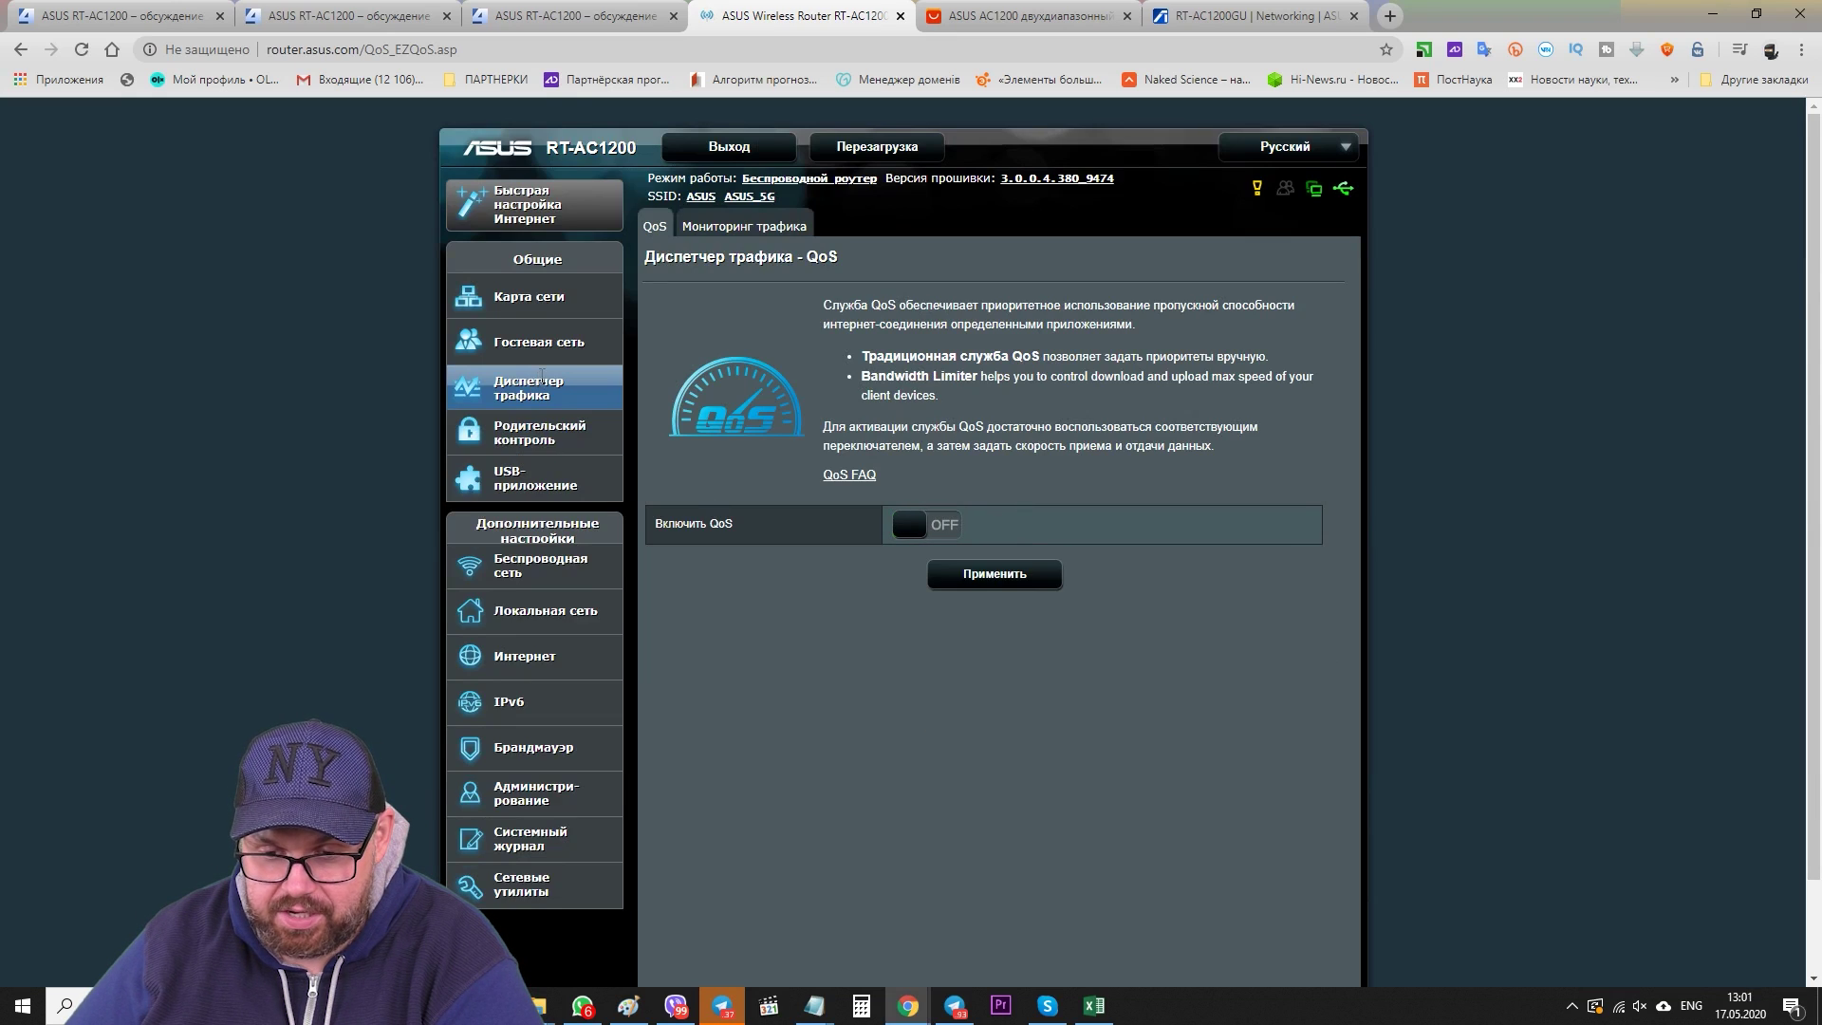
- Turn parental control on to preview its options, then switch it back off
click(567, 444)
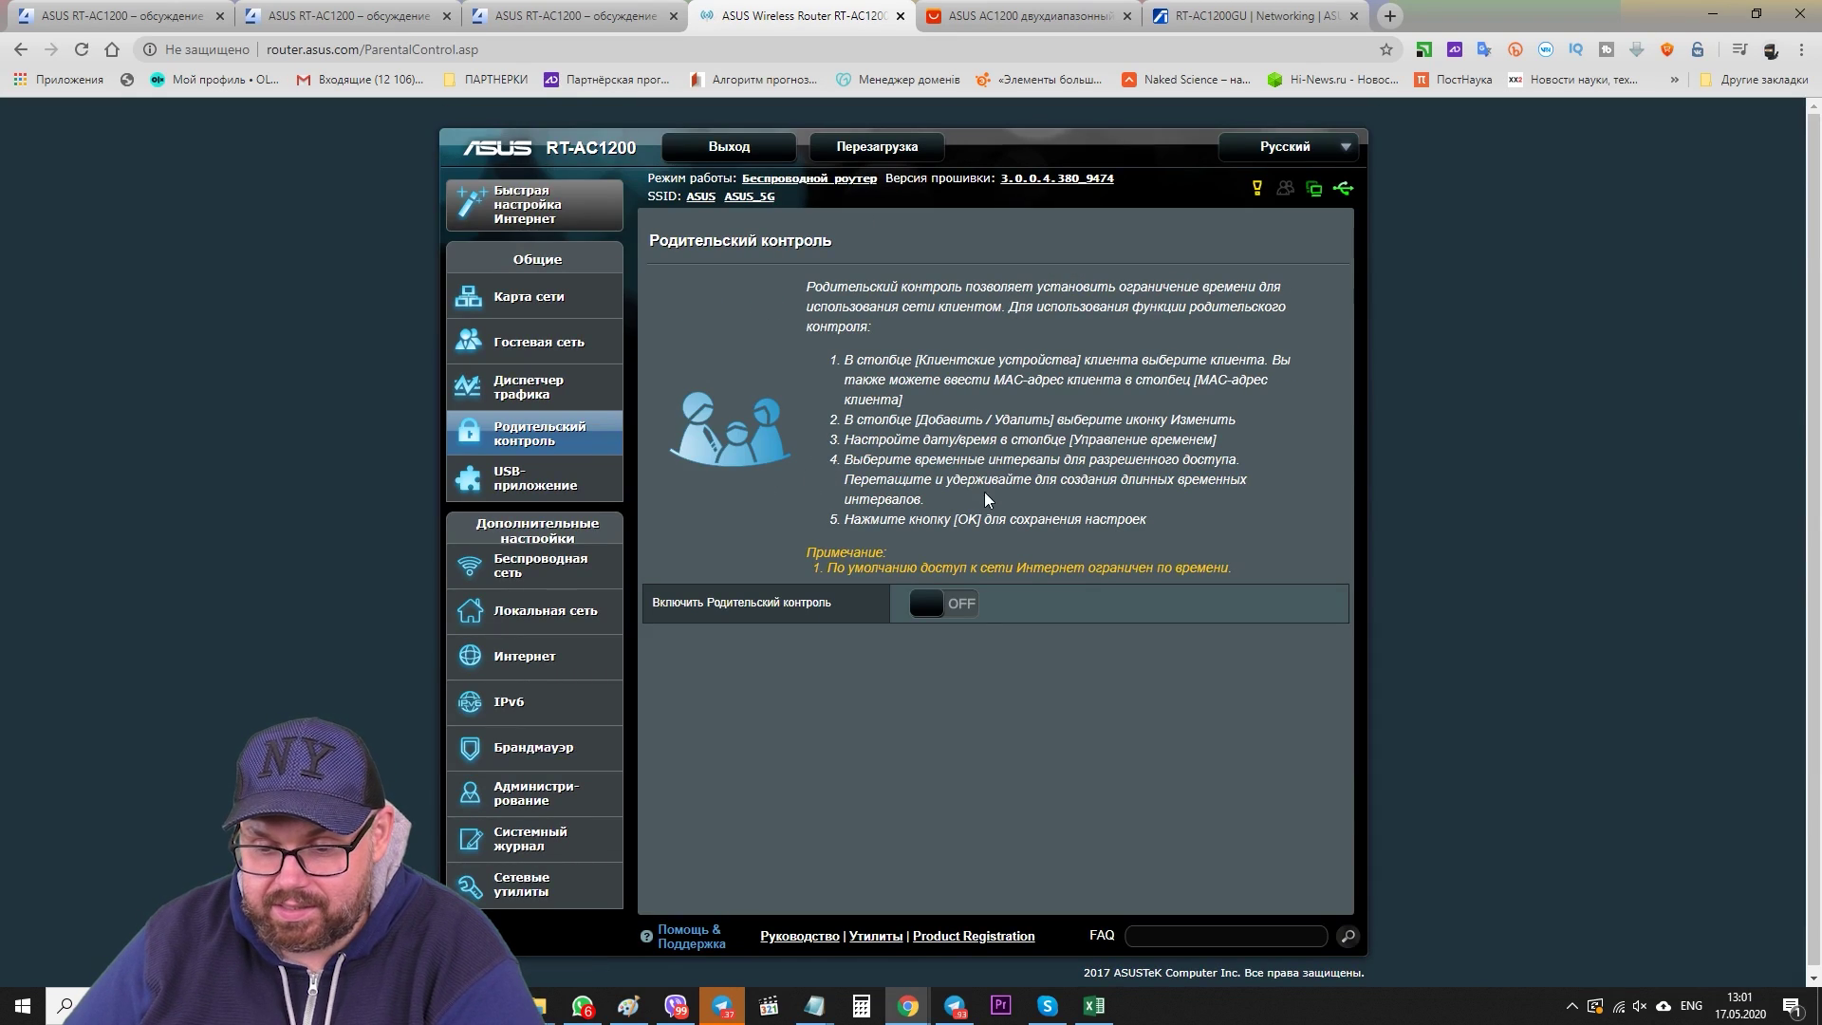
click(954, 605)
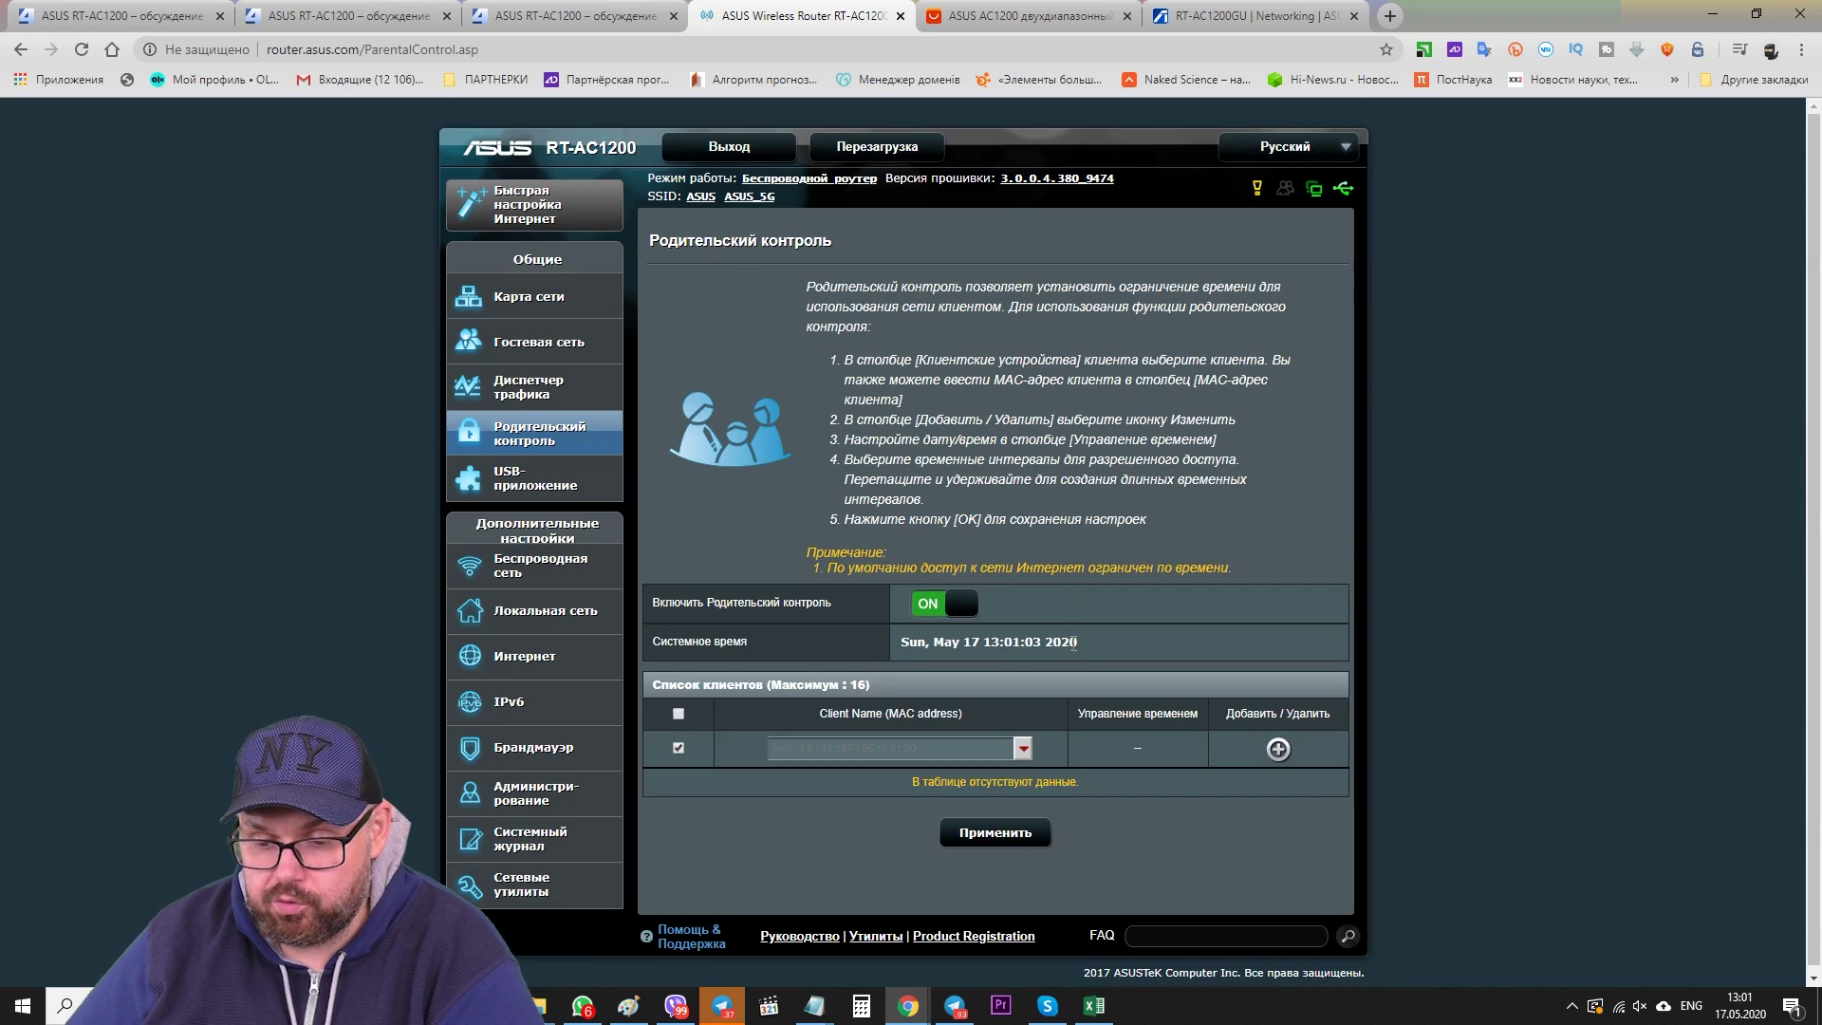
click(936, 615)
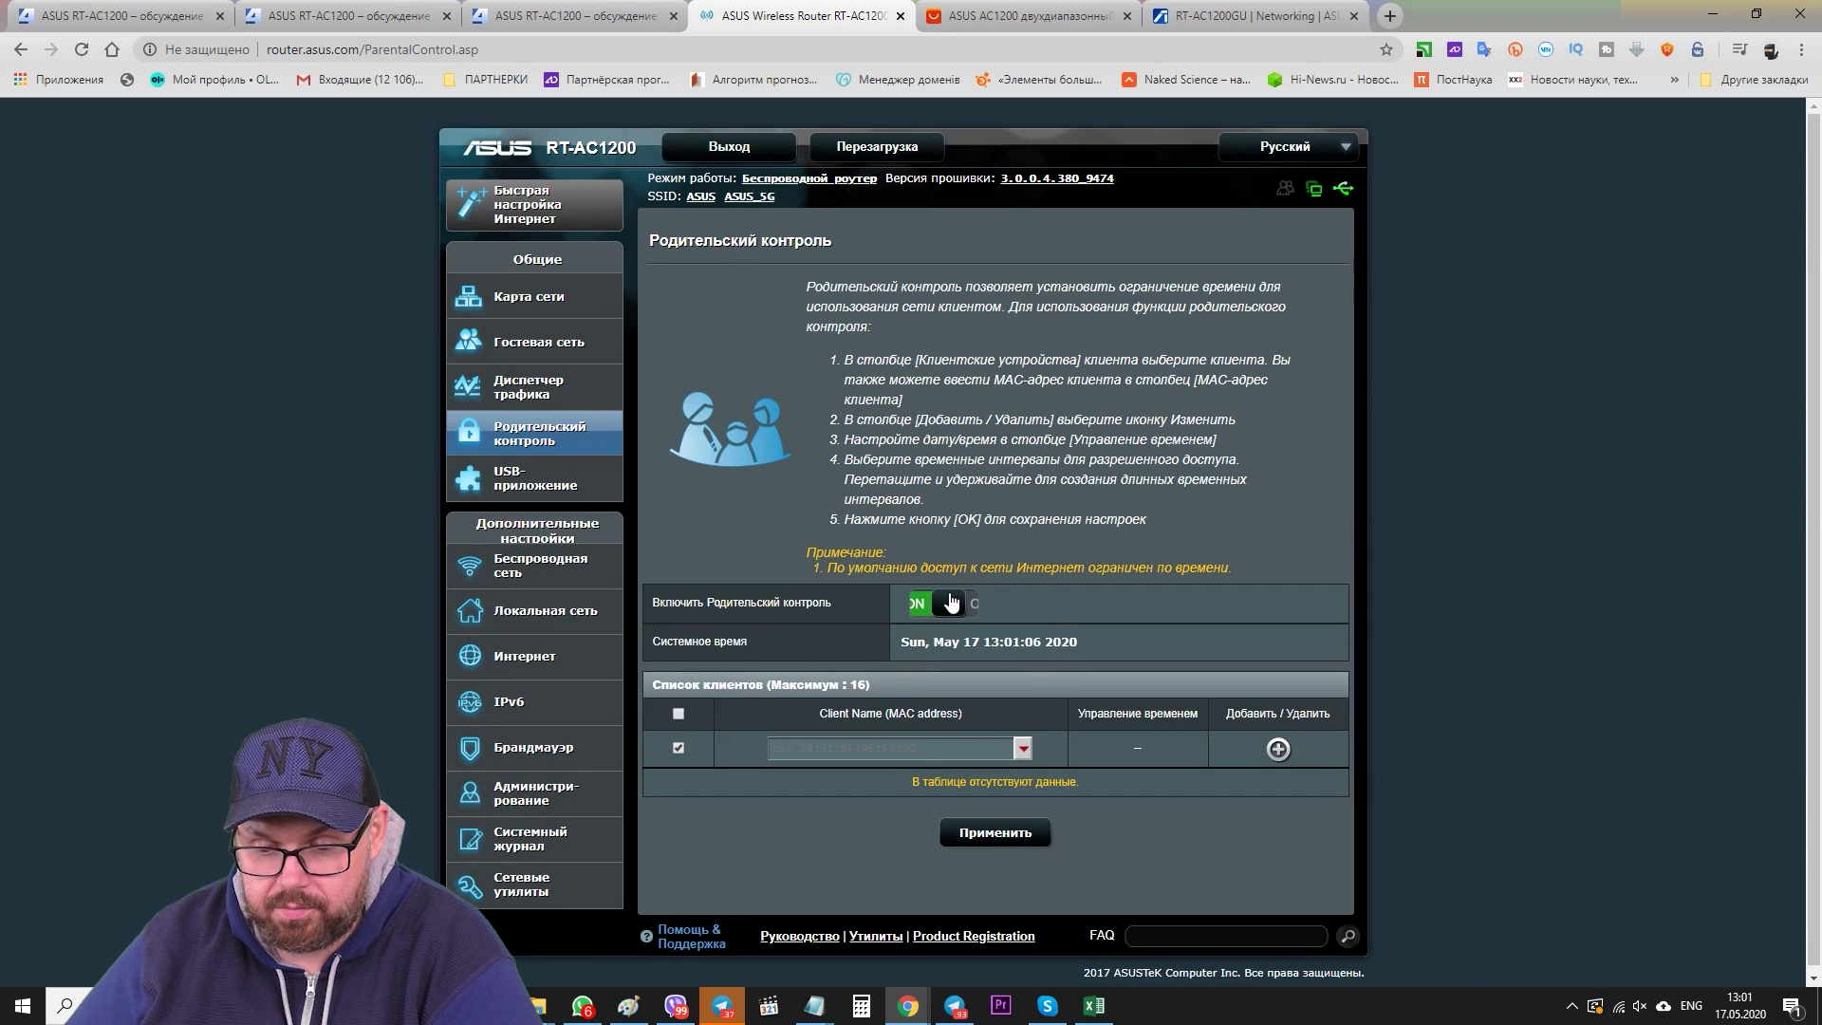
- Review the USB File/Media Server settings and its Samba share tab
click(536, 483)
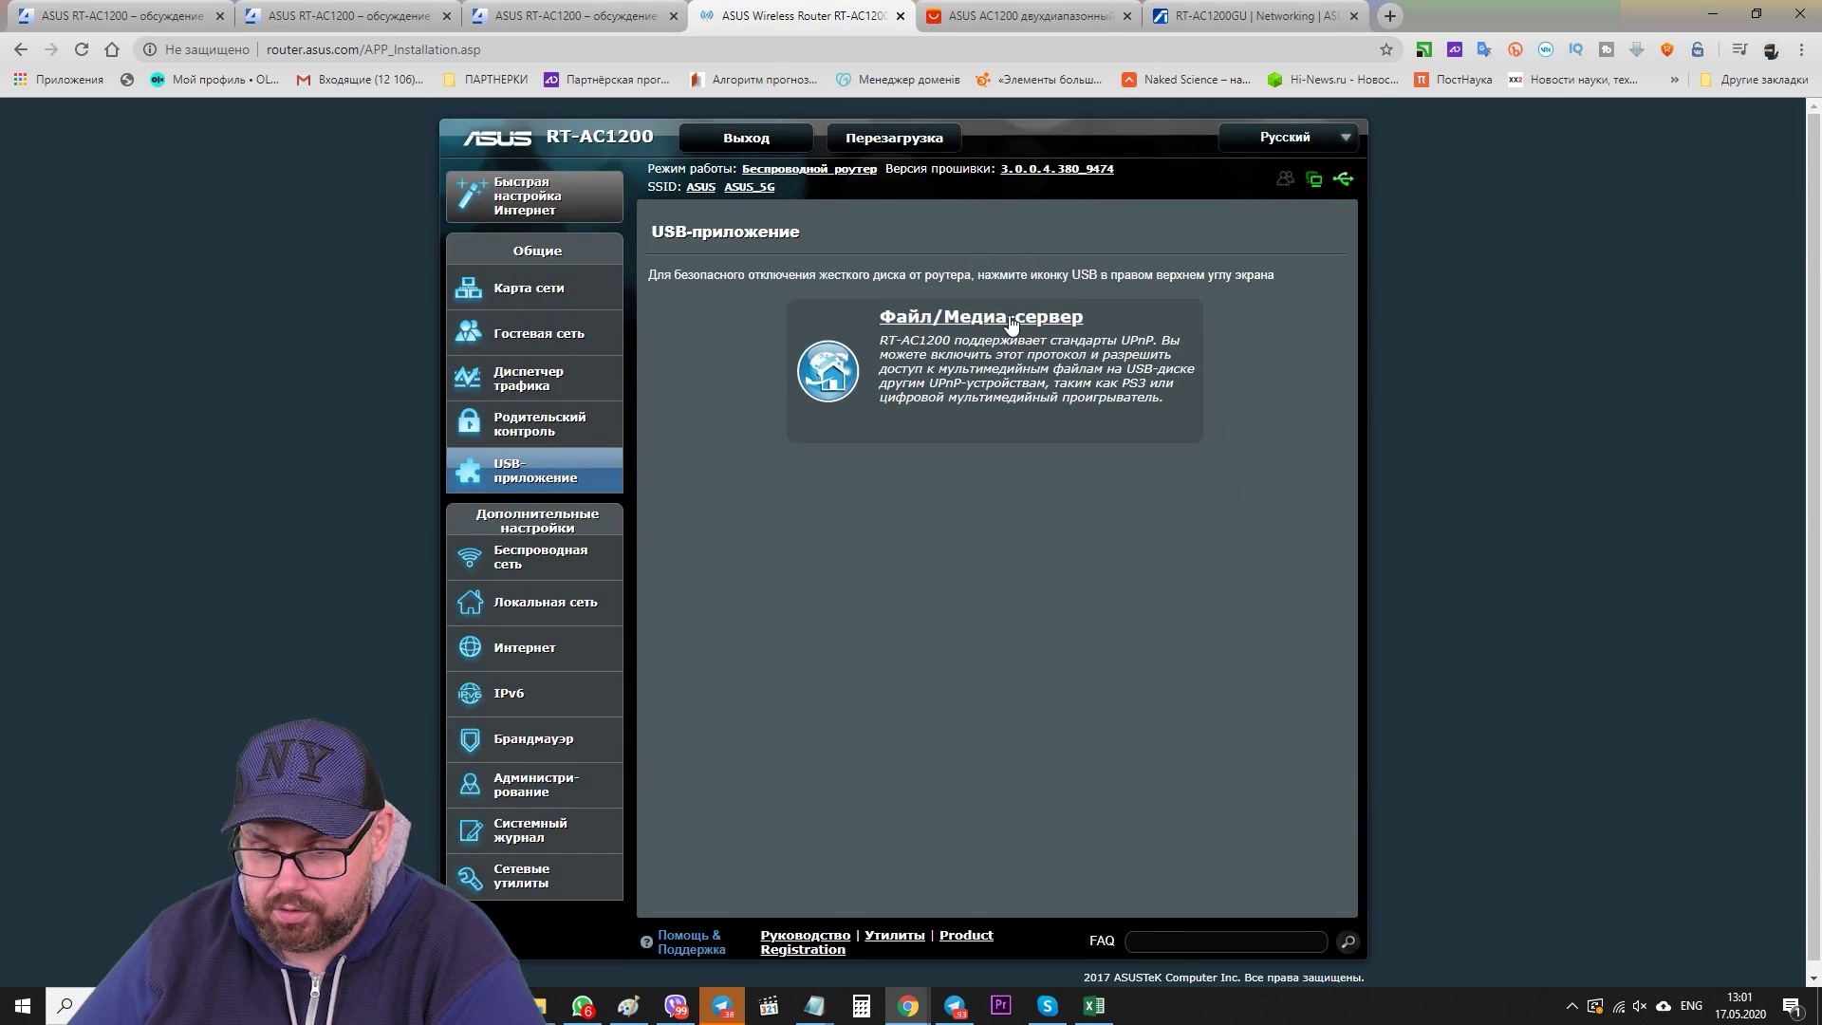
click(1011, 328)
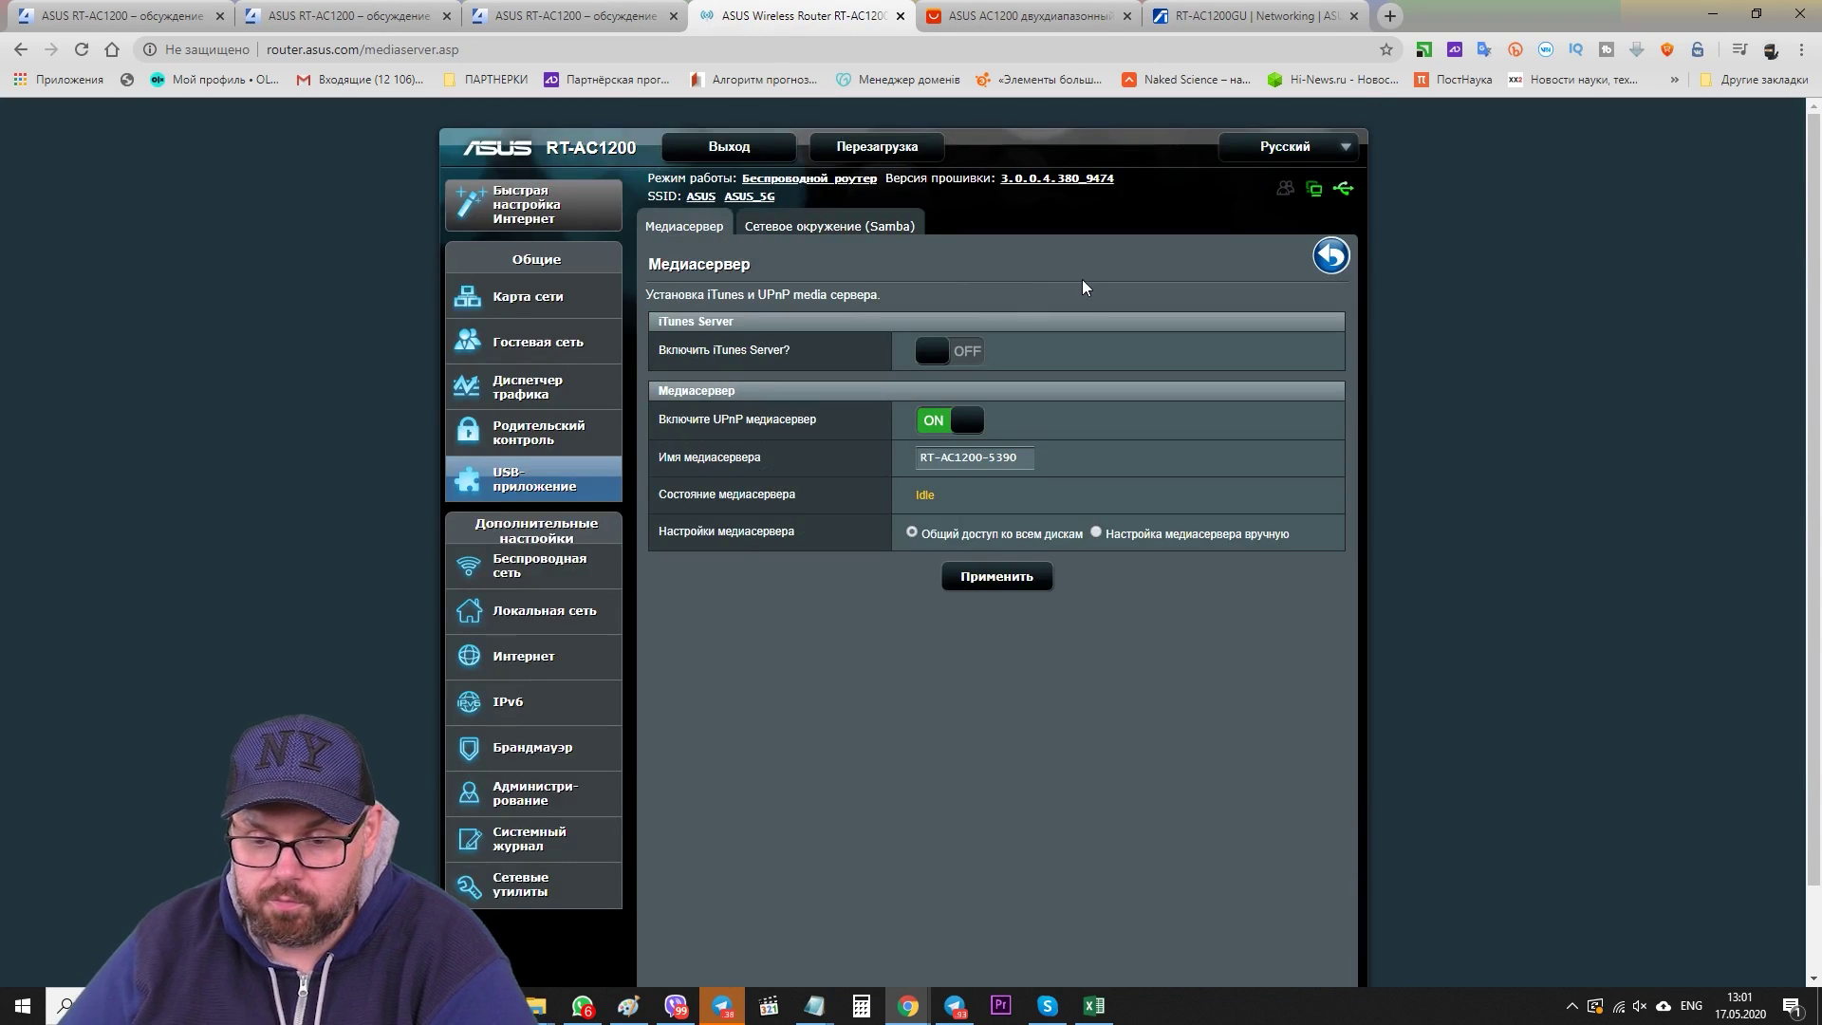
click(850, 236)
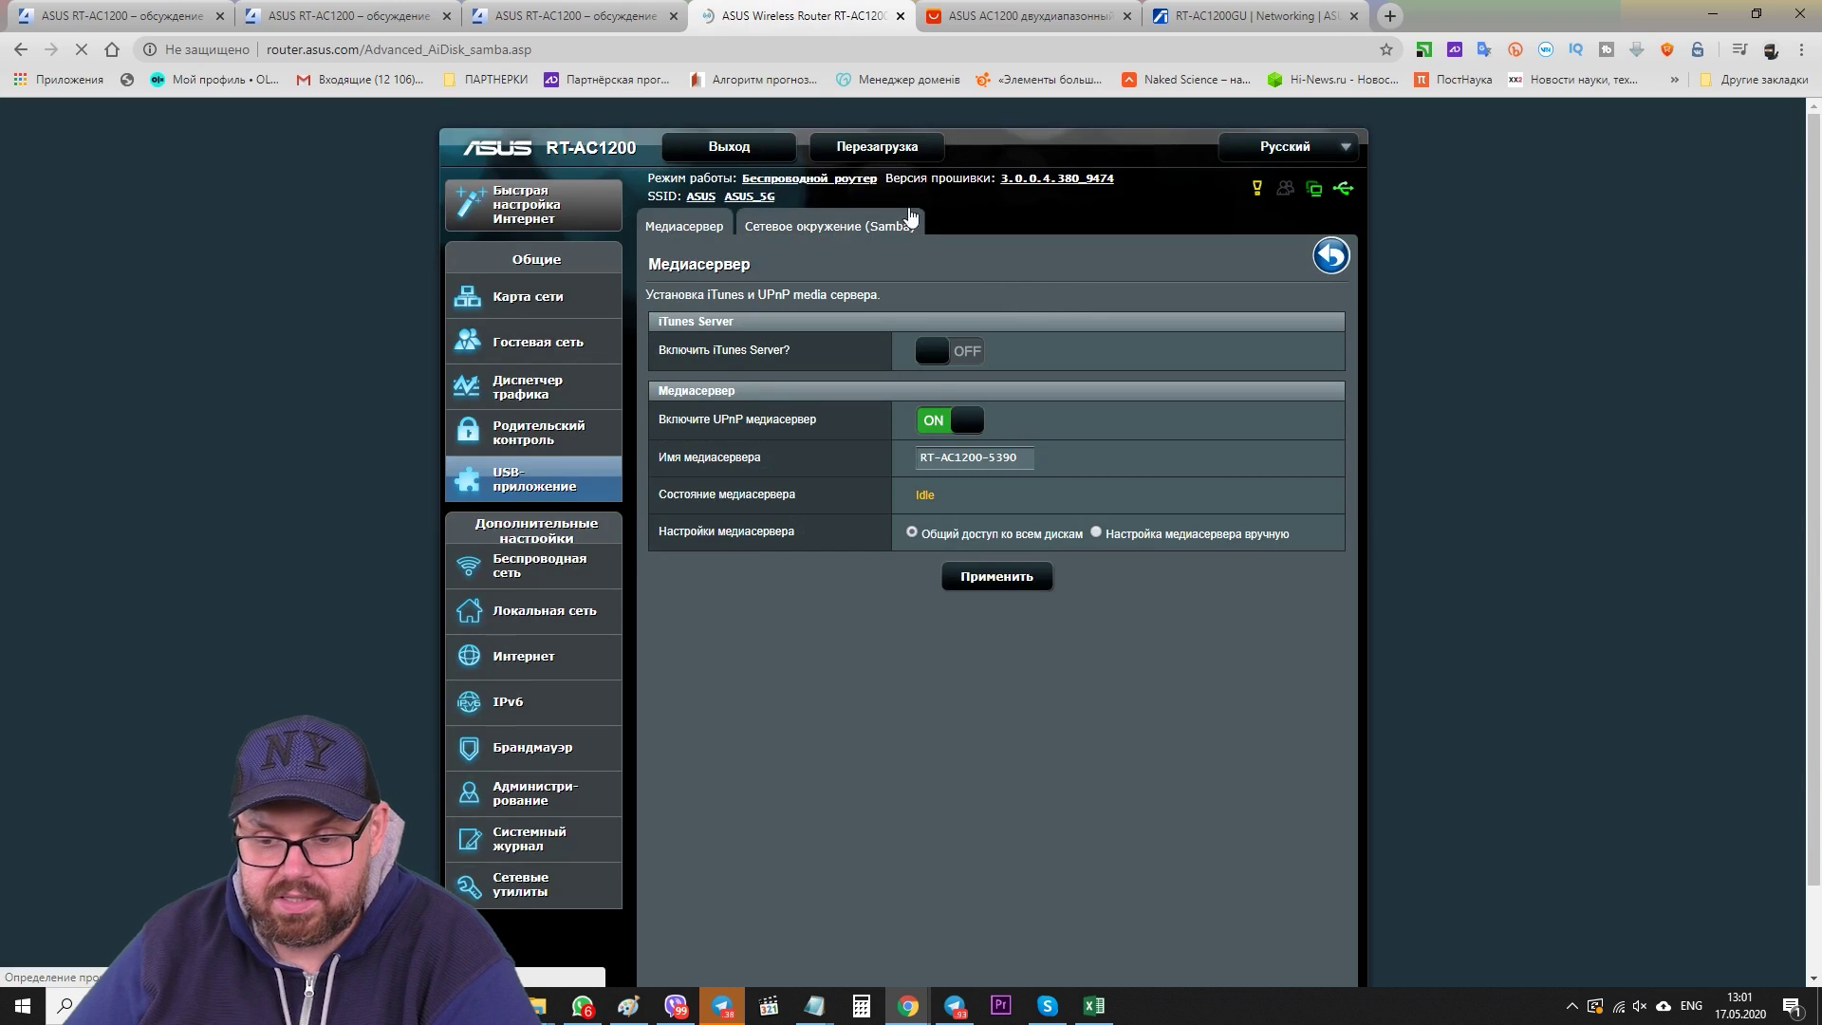
click(707, 233)
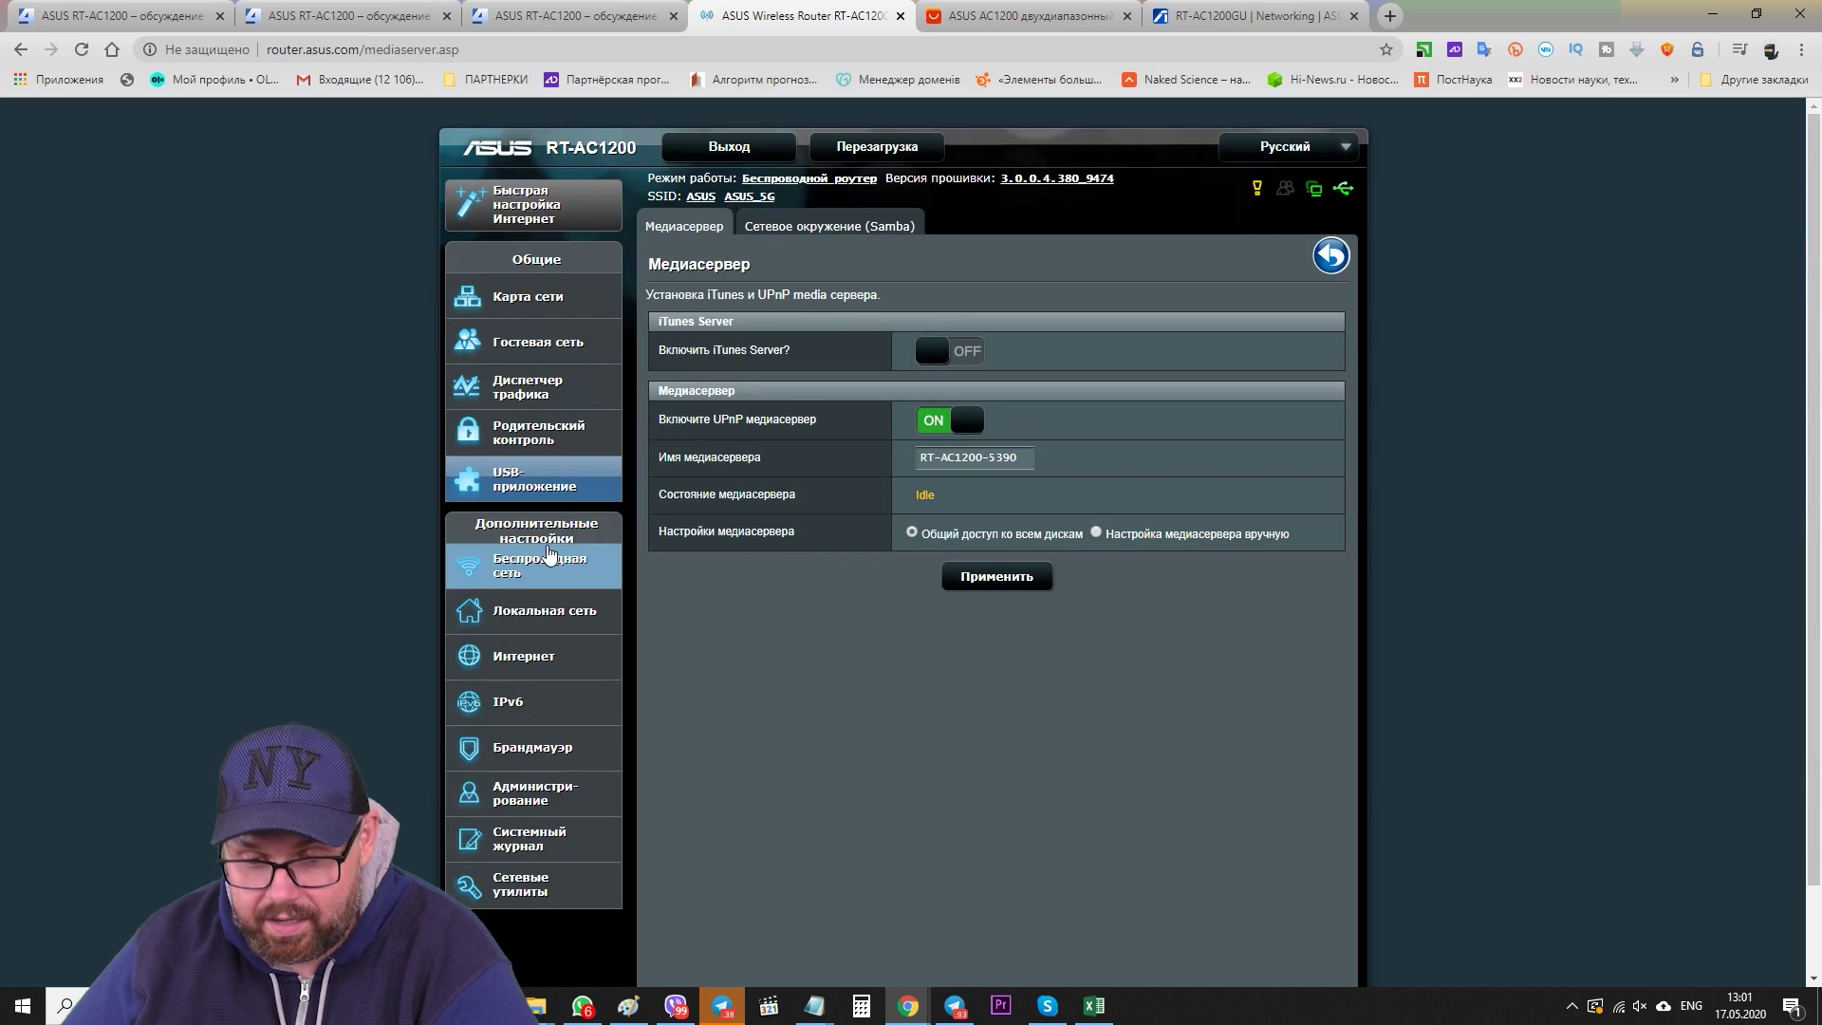
scroll(564, 575, down, 1)
- On Wireless General, switch to the 5GHz band and check that channel width stays 20/40/80 MHz
click(533, 509)
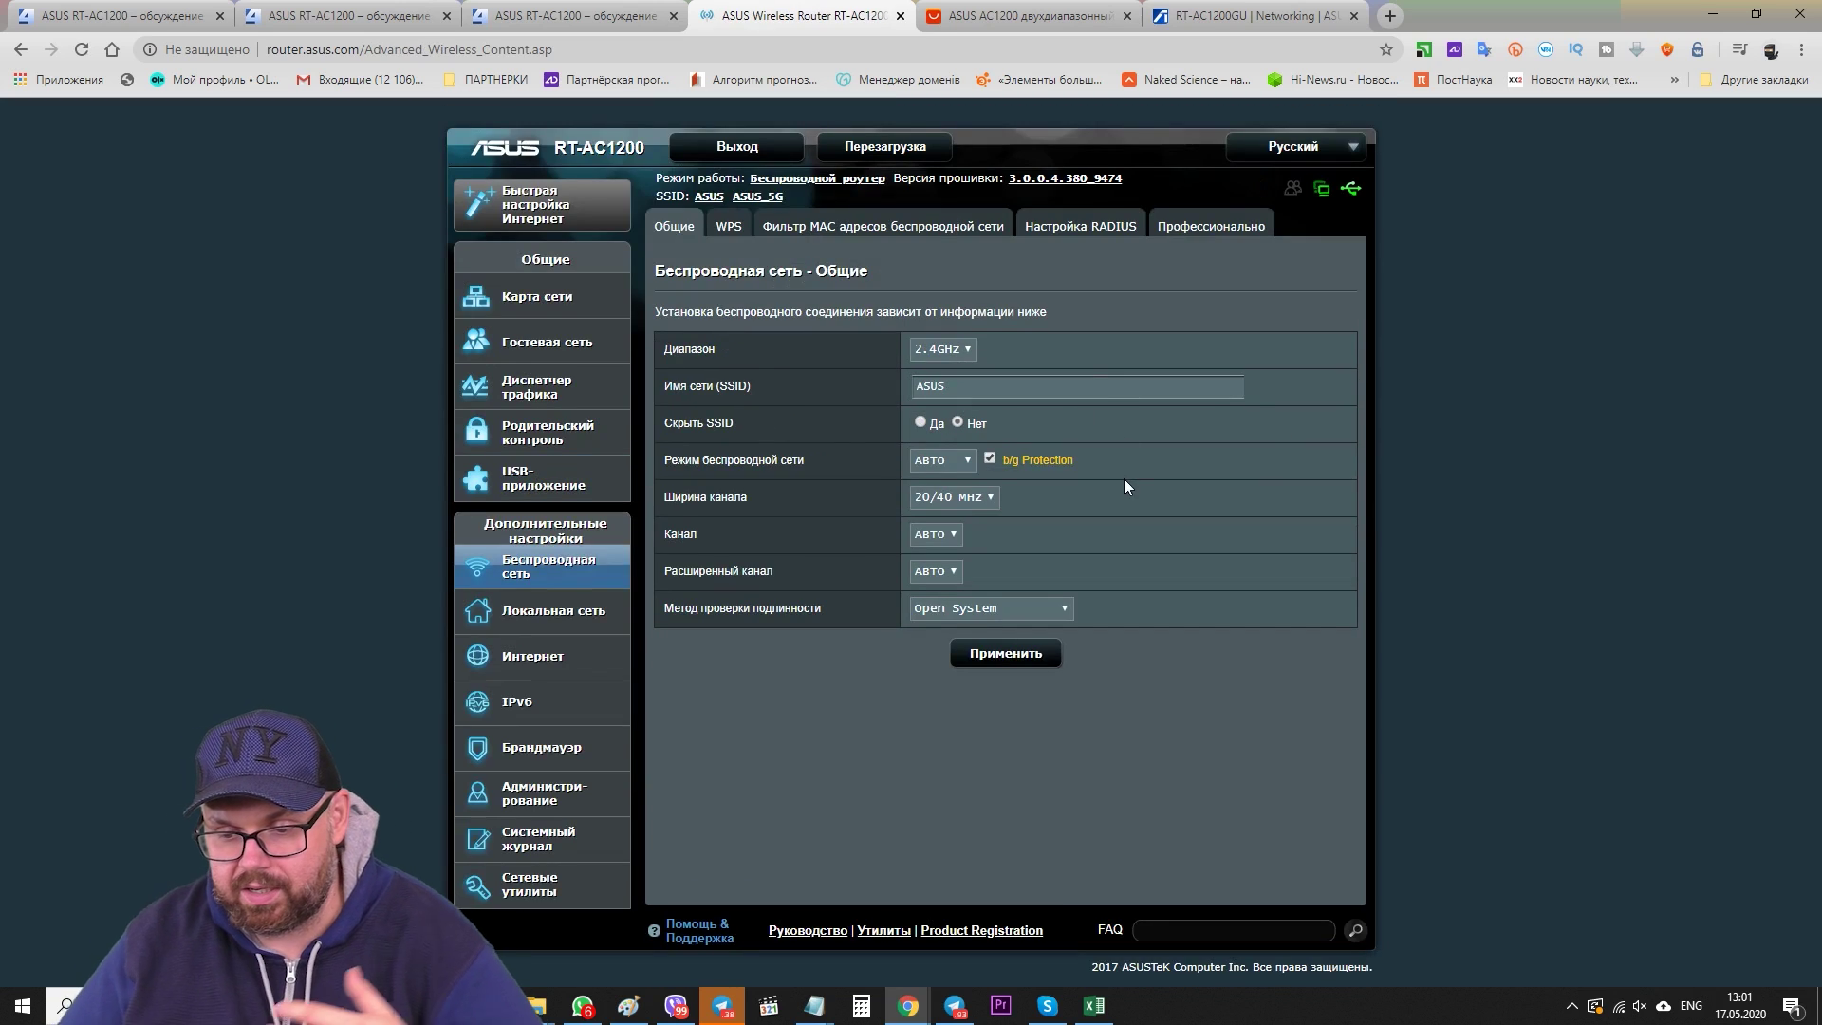
click(940, 357)
click(944, 384)
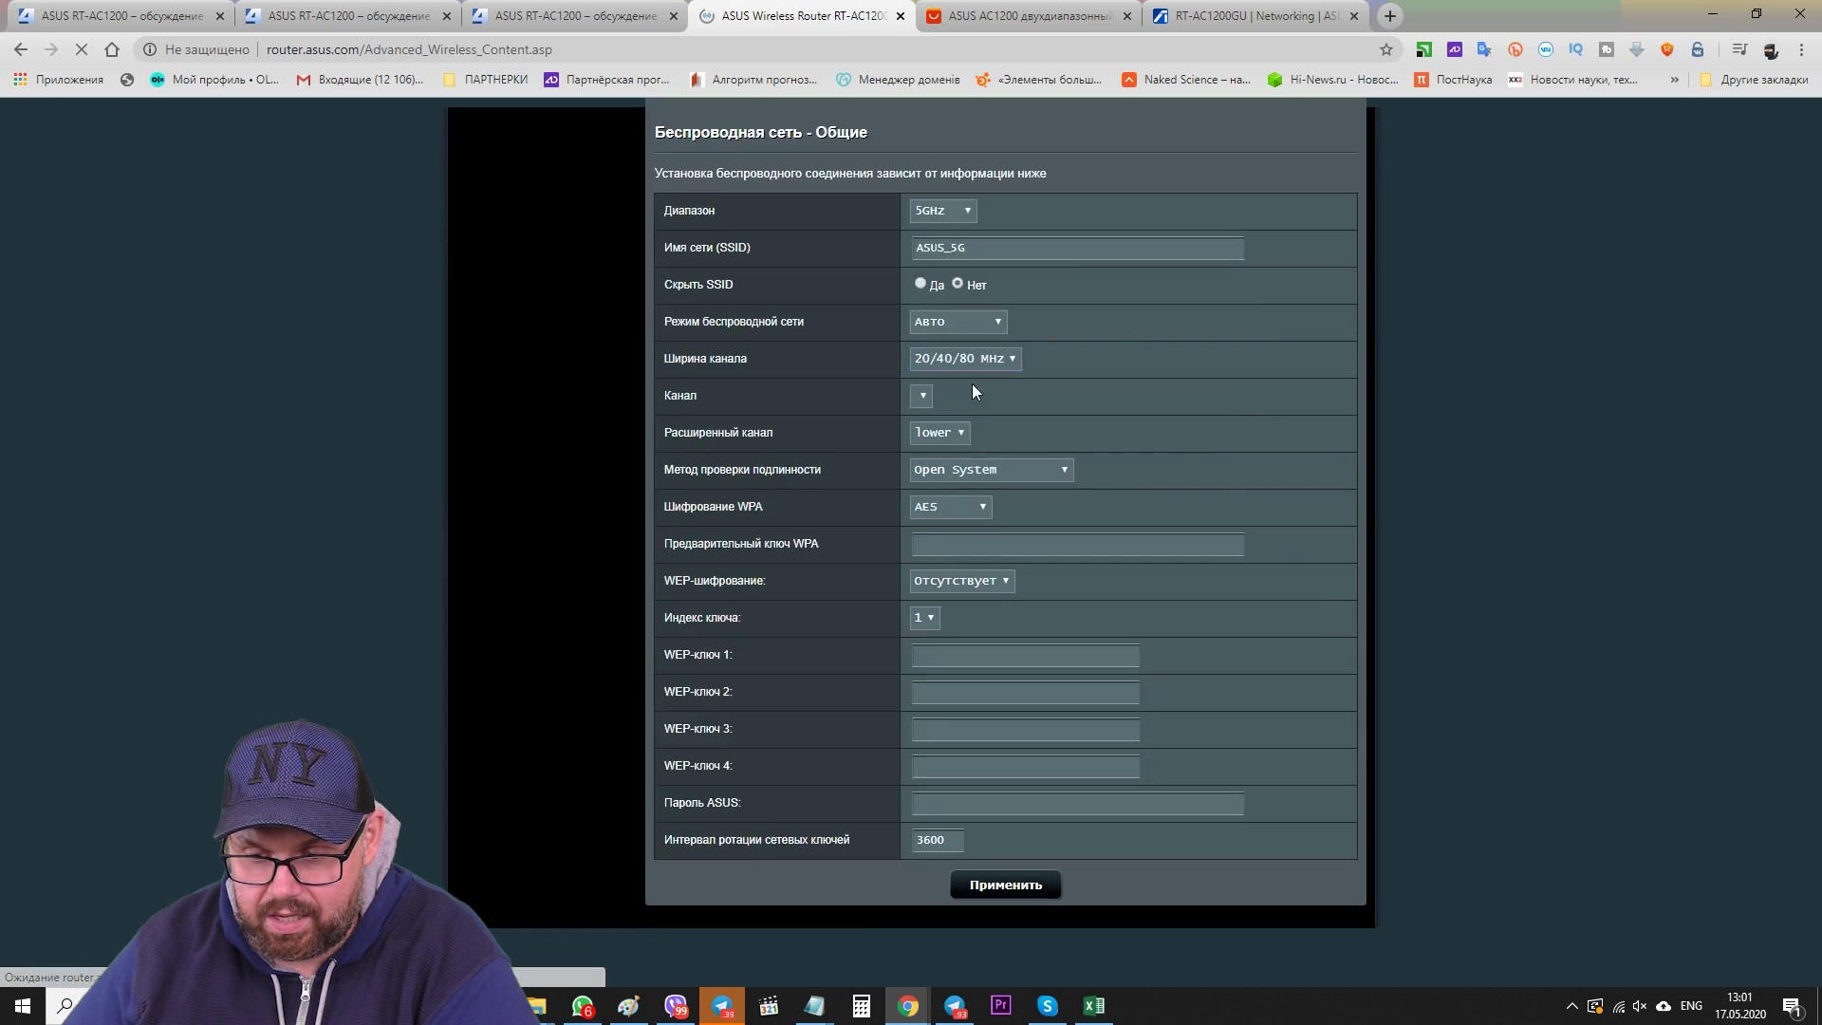
click(984, 497)
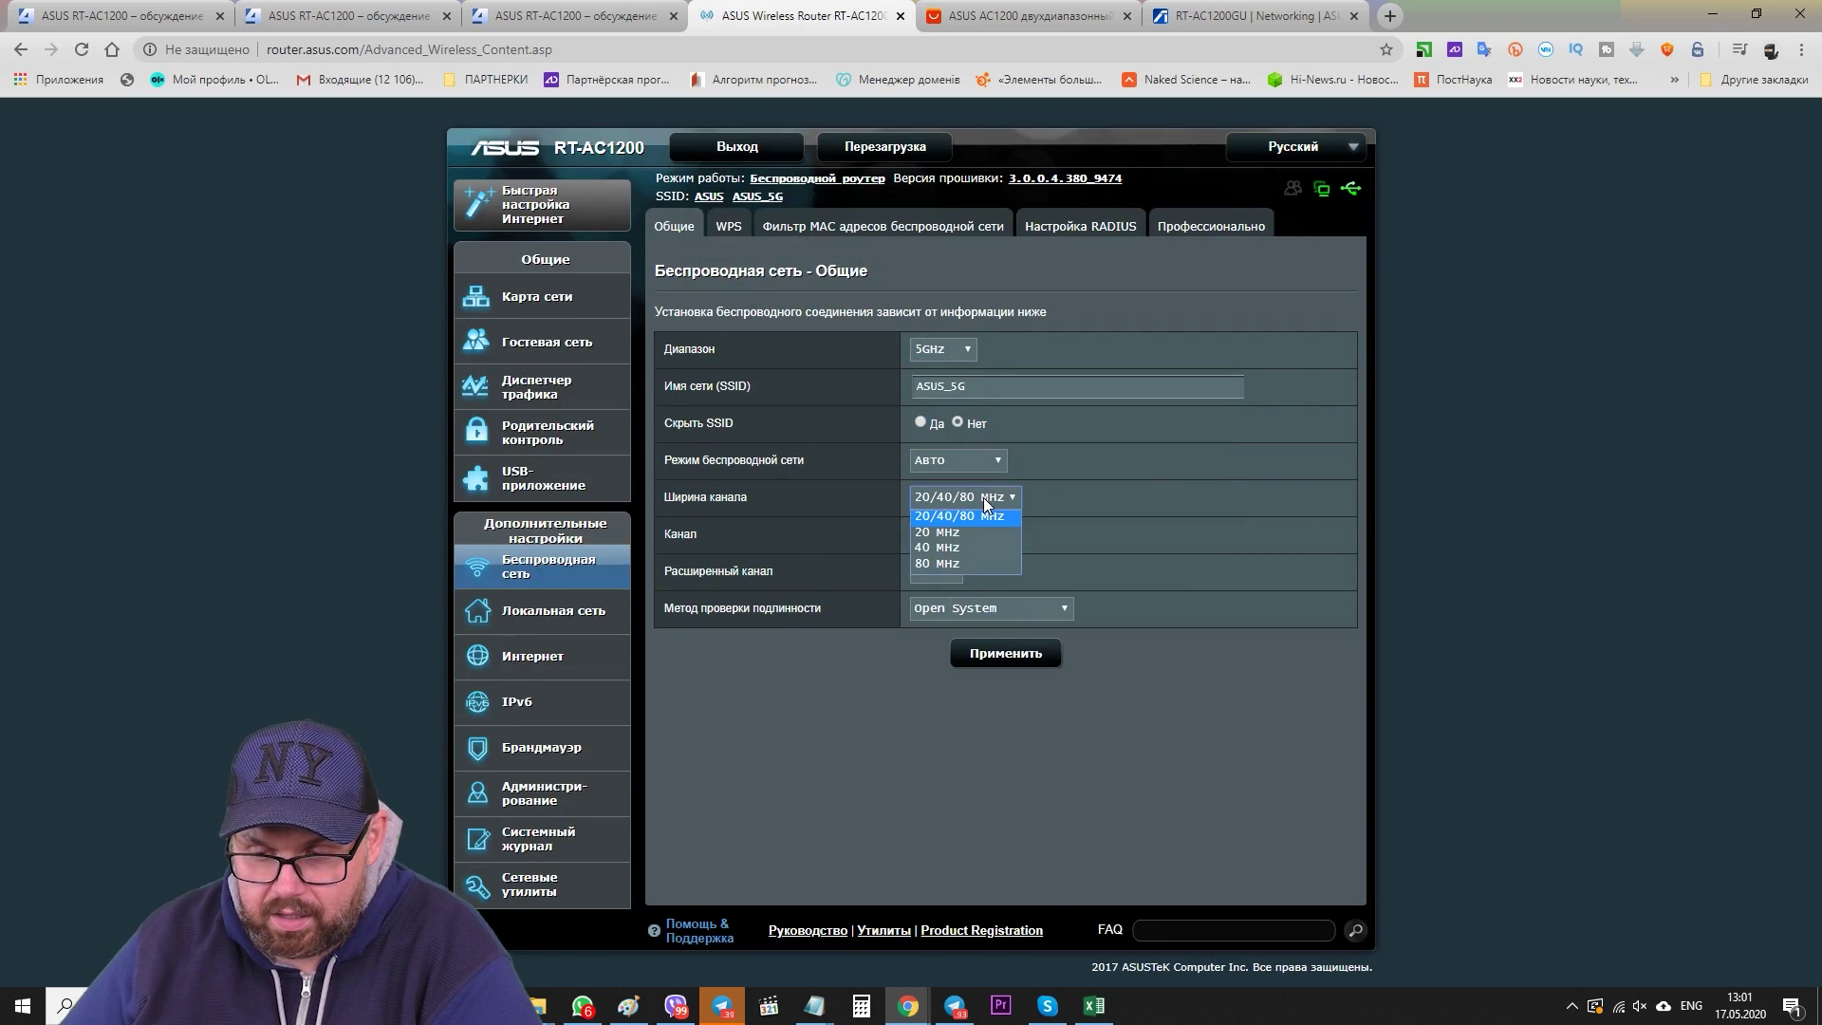
click(1076, 309)
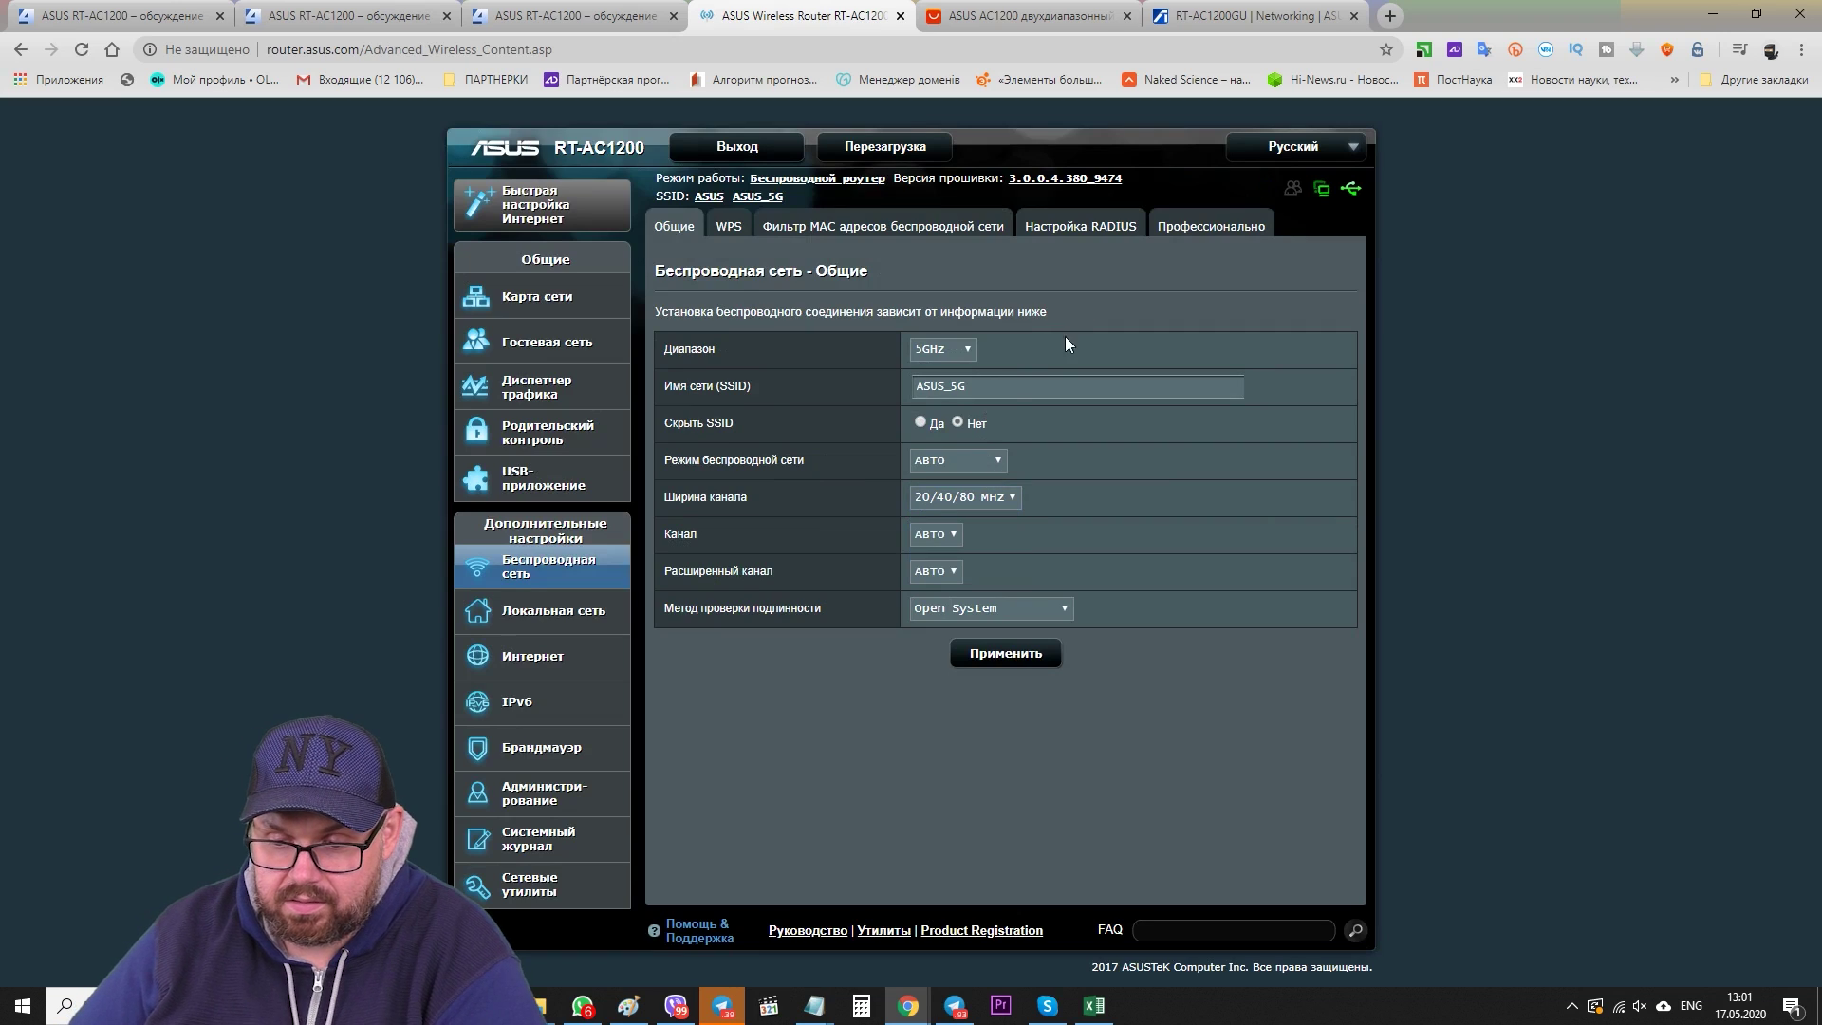
- Review 5GHz wireless mode, channel width, control and extension channel options, leaving them on Auto
click(995, 461)
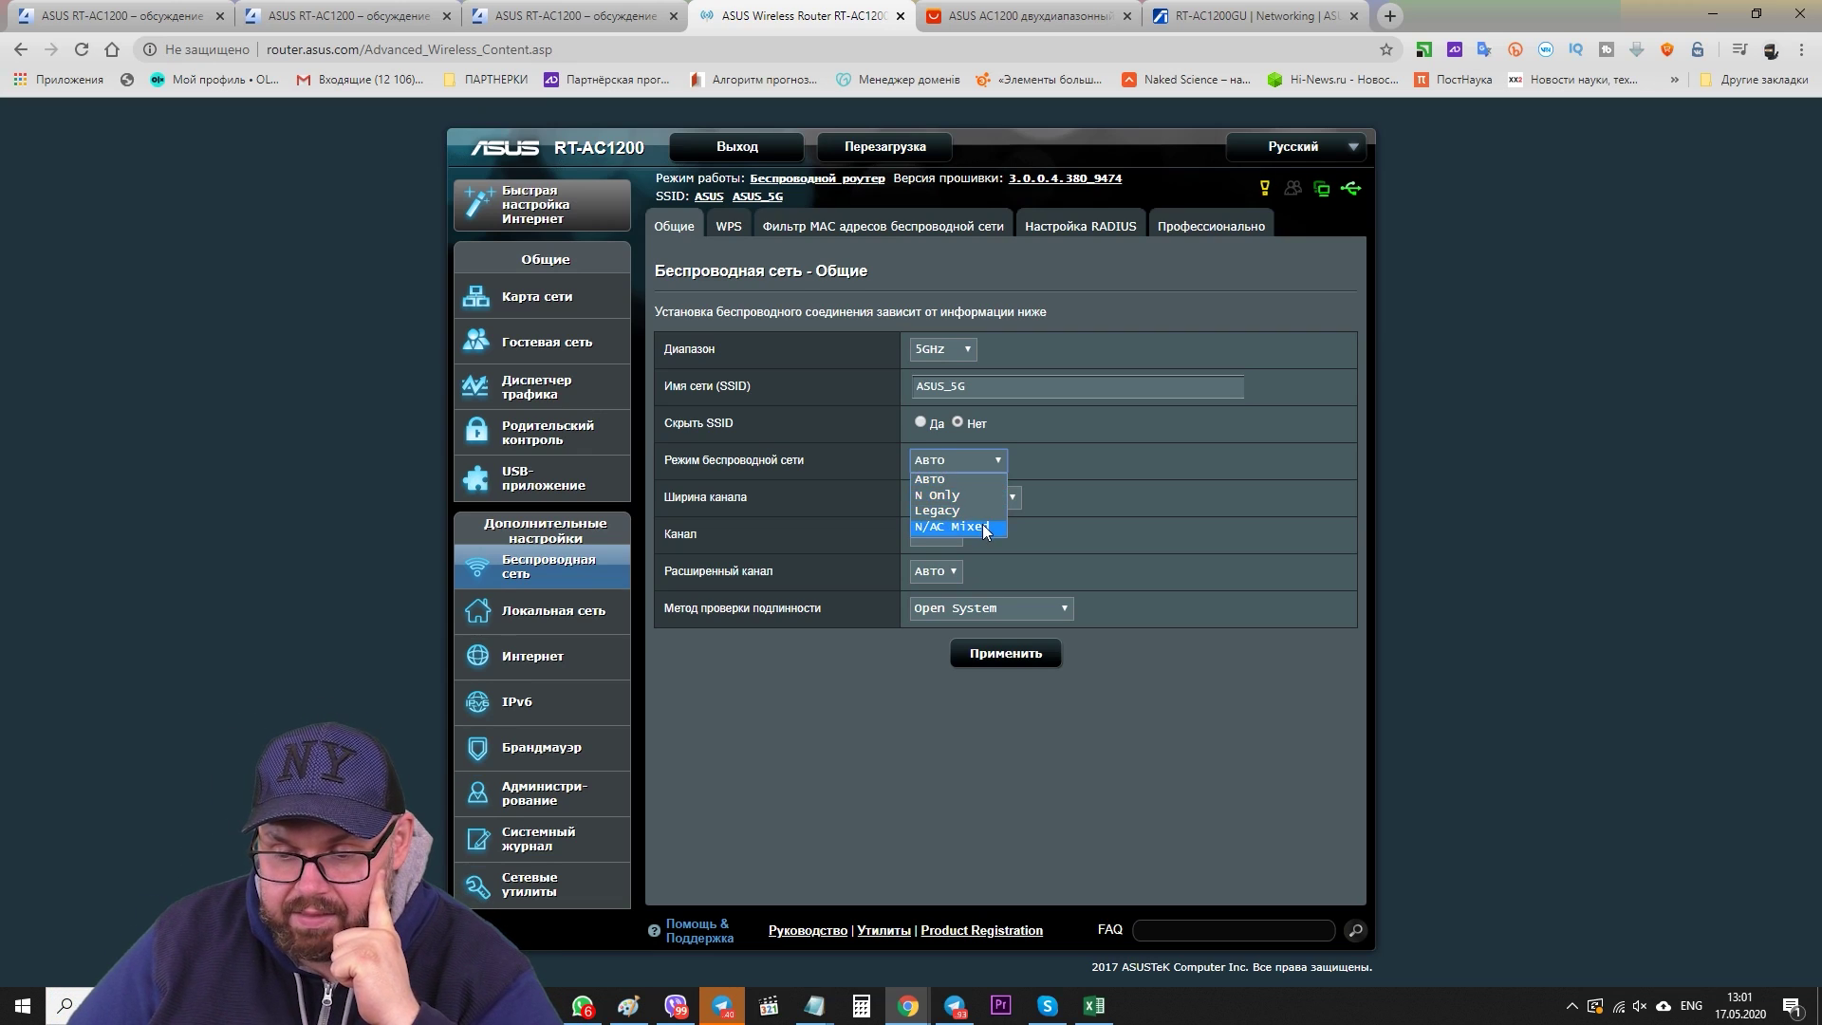
click(978, 459)
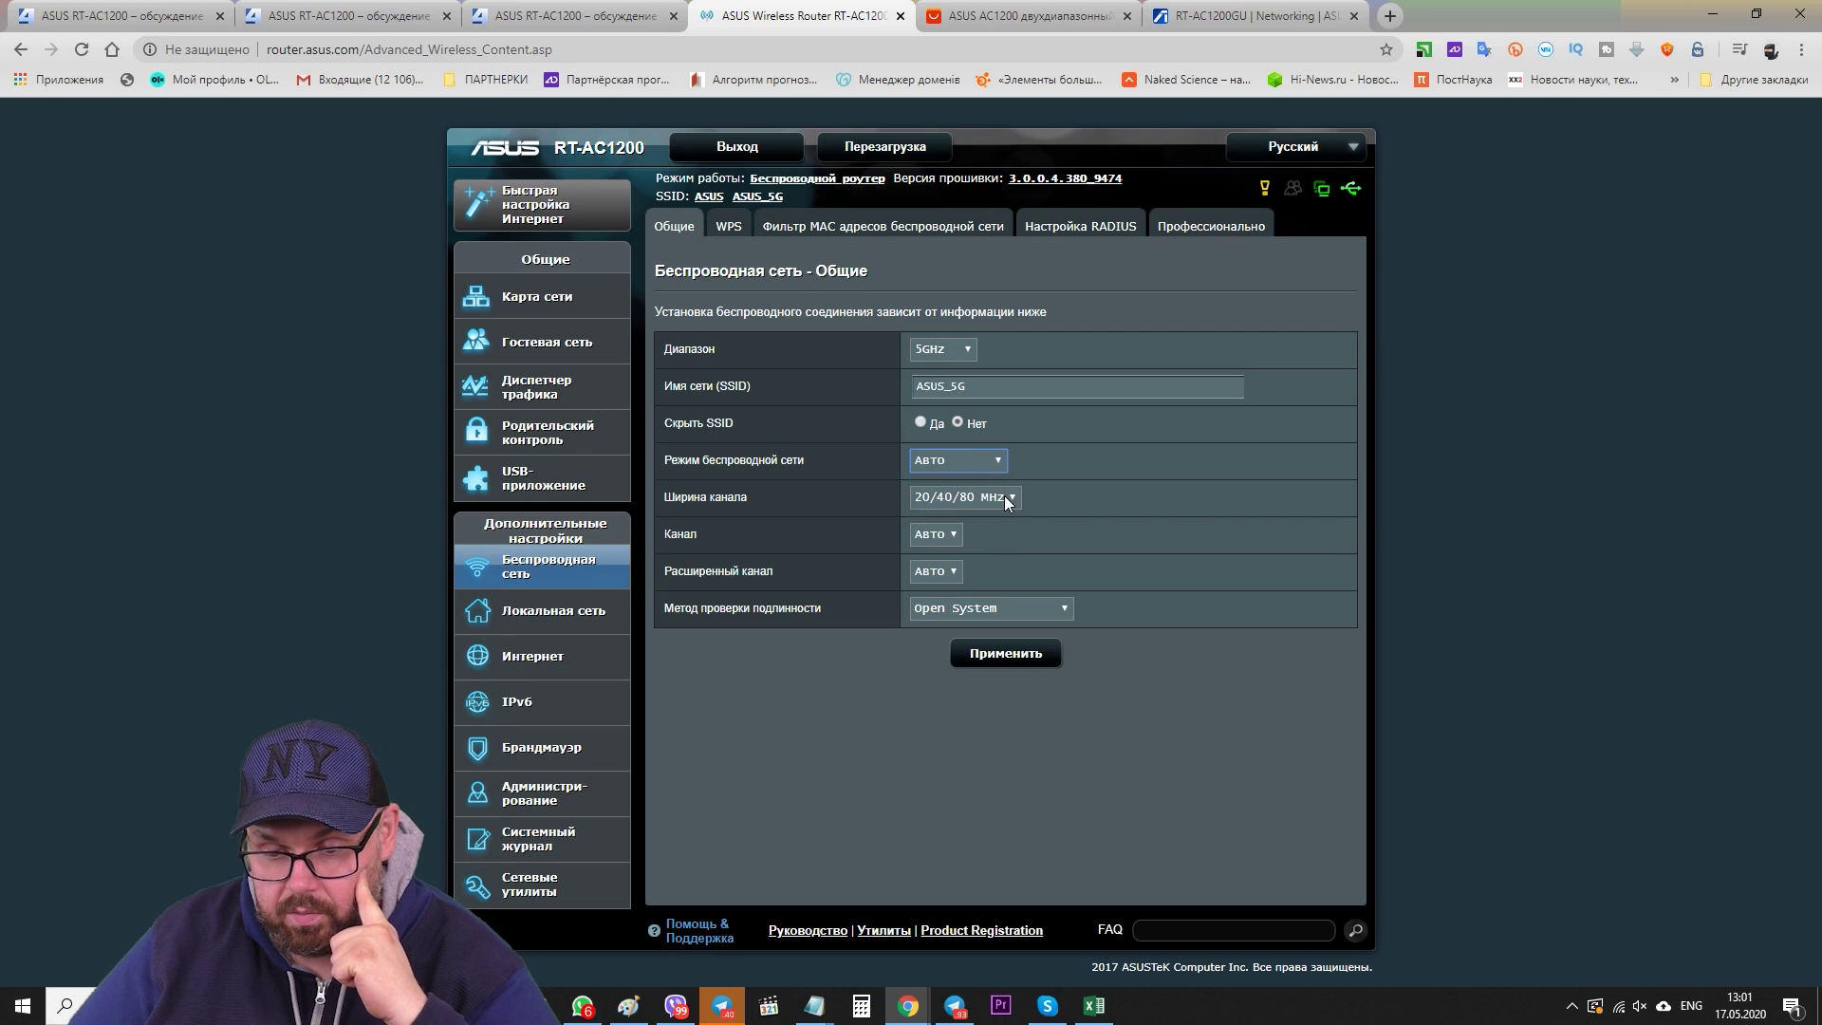
click(1008, 499)
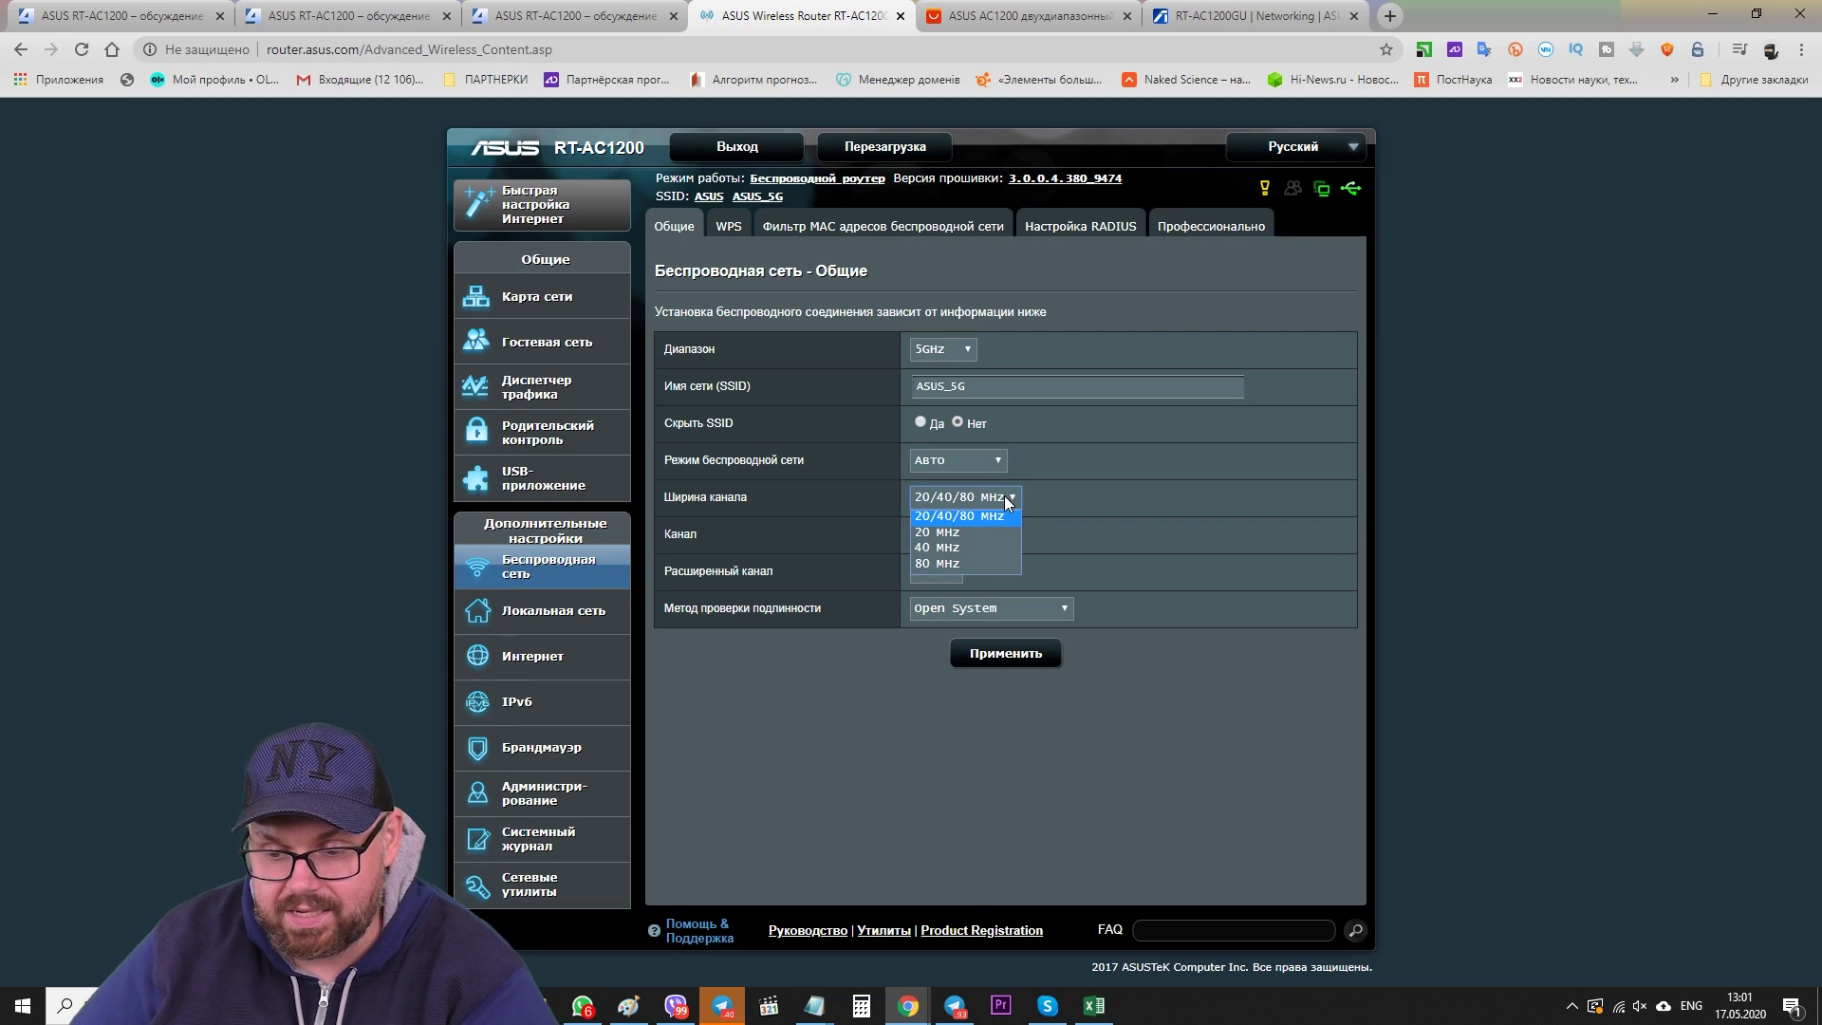
click(1008, 513)
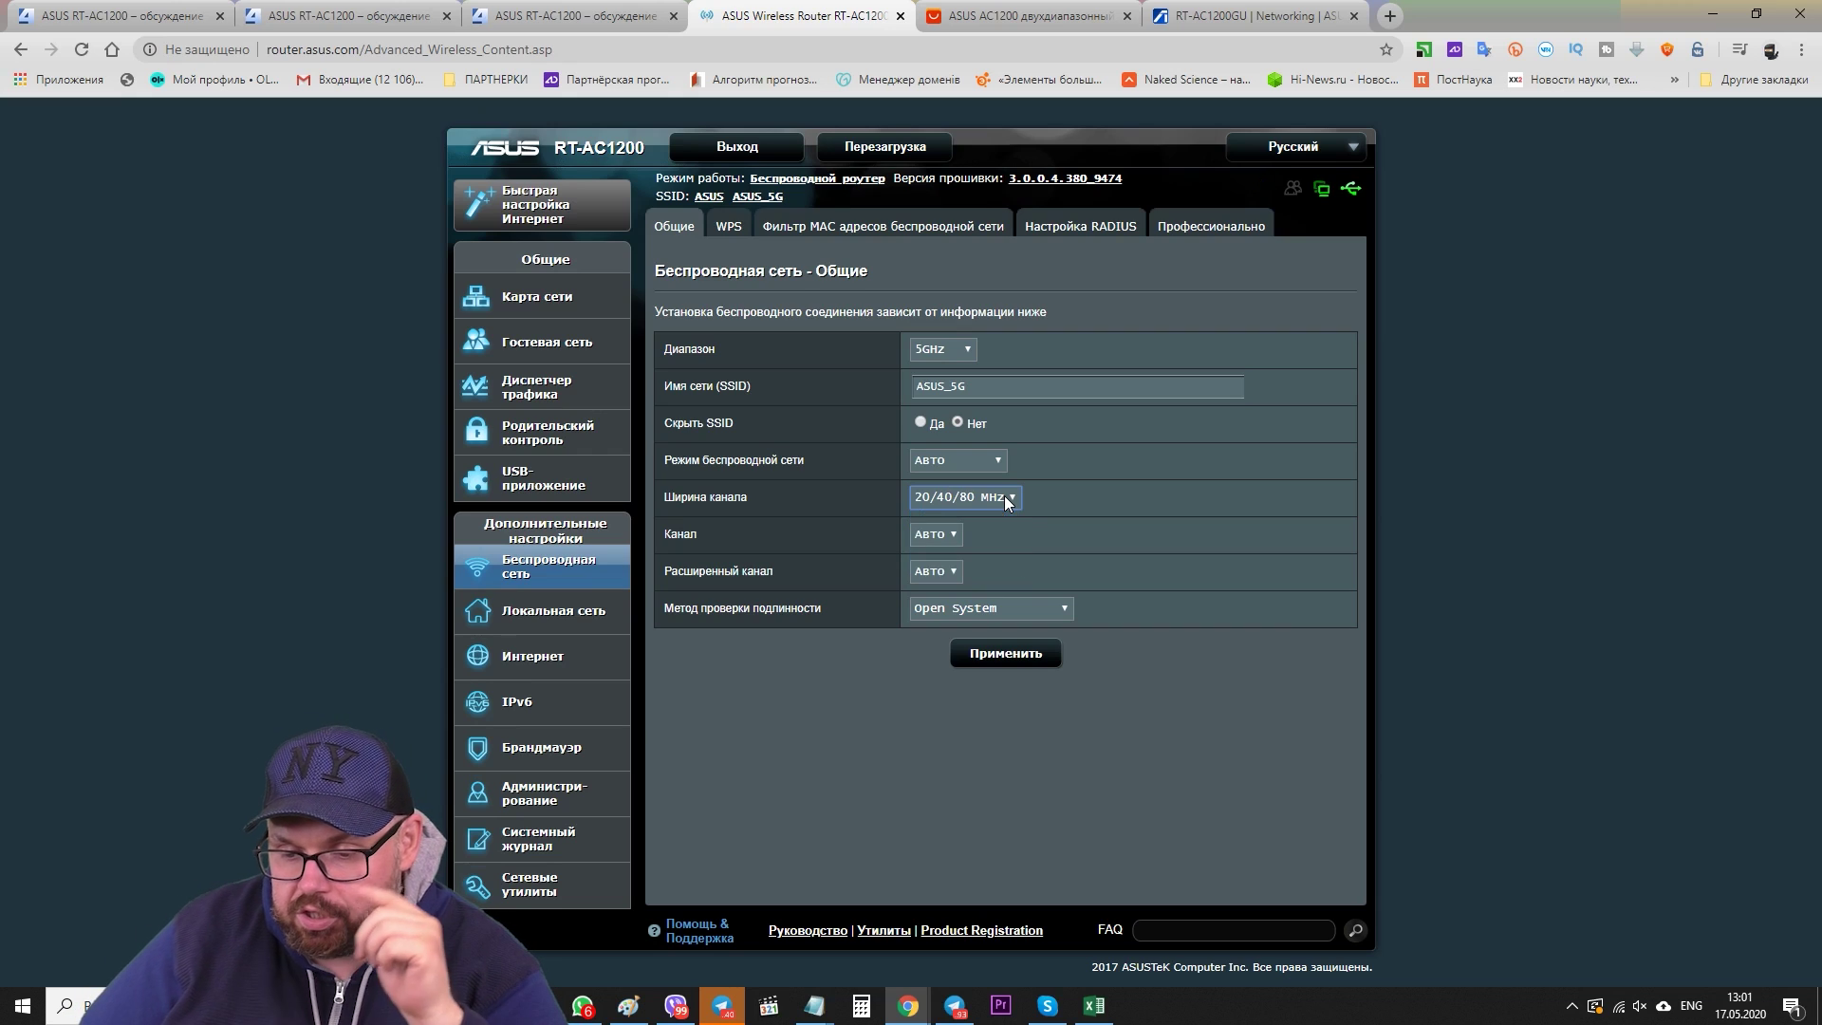
click(952, 536)
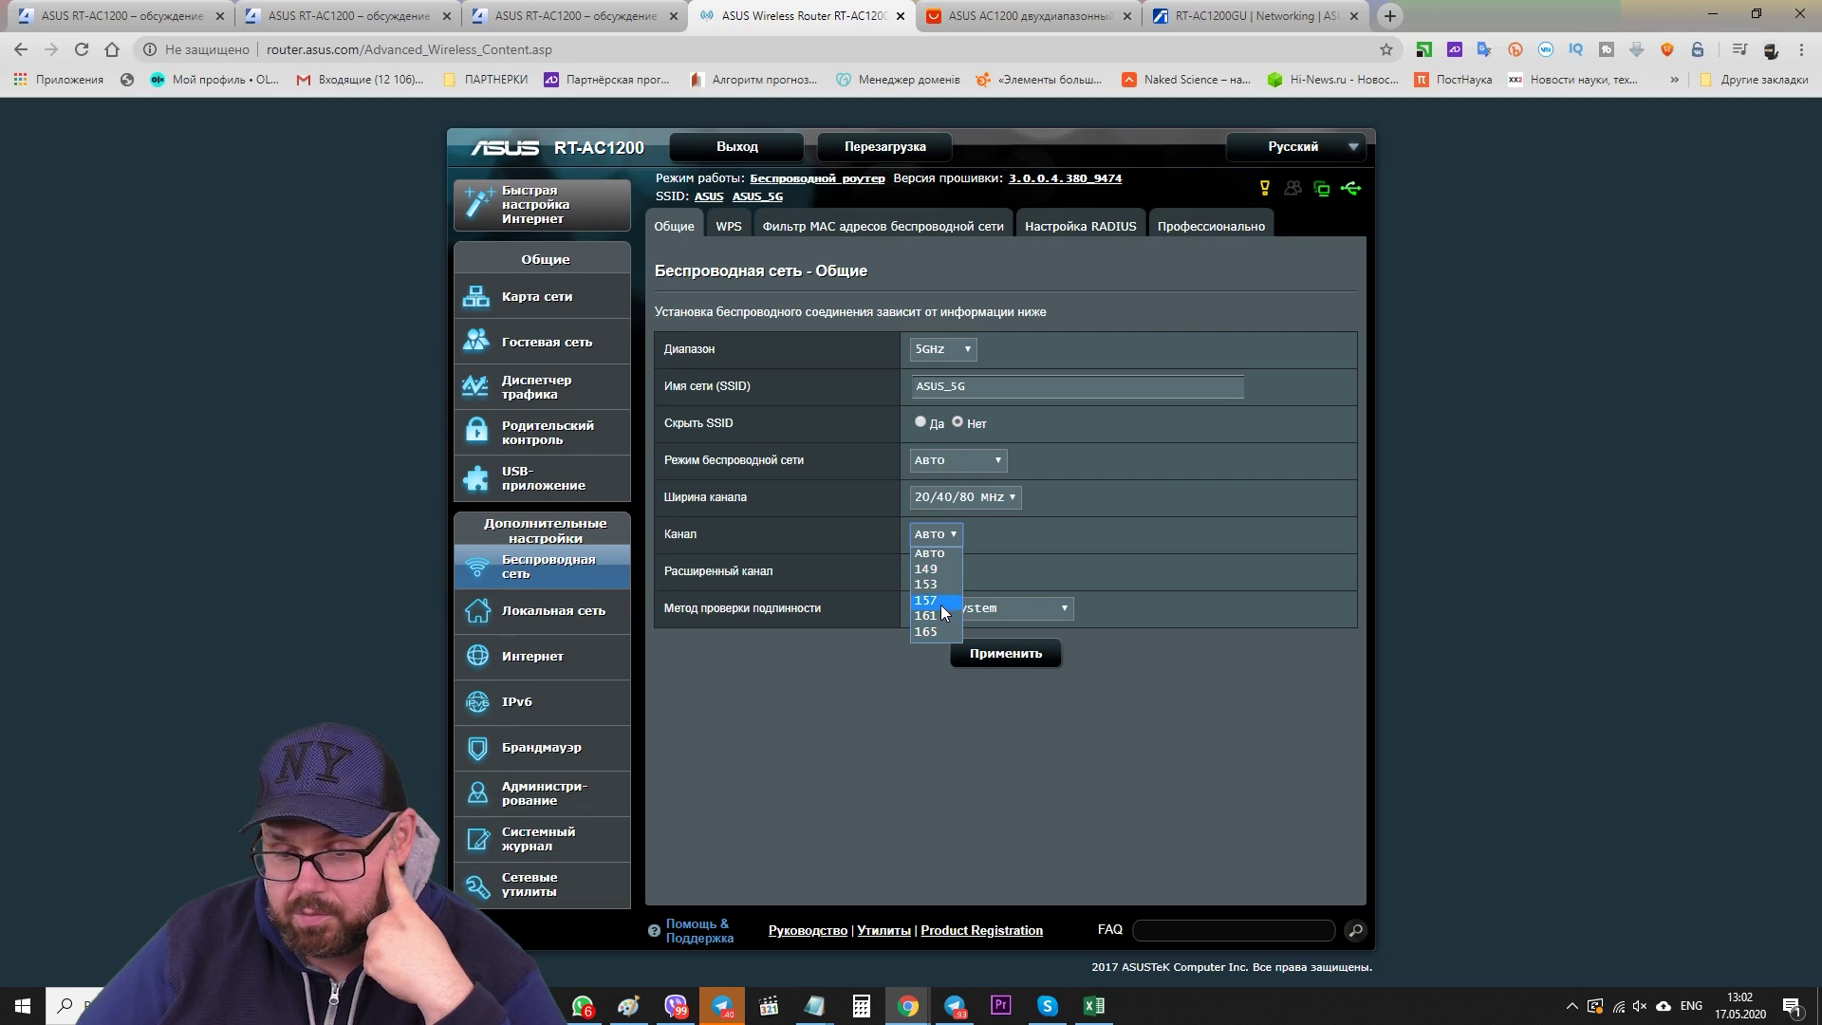
click(934, 543)
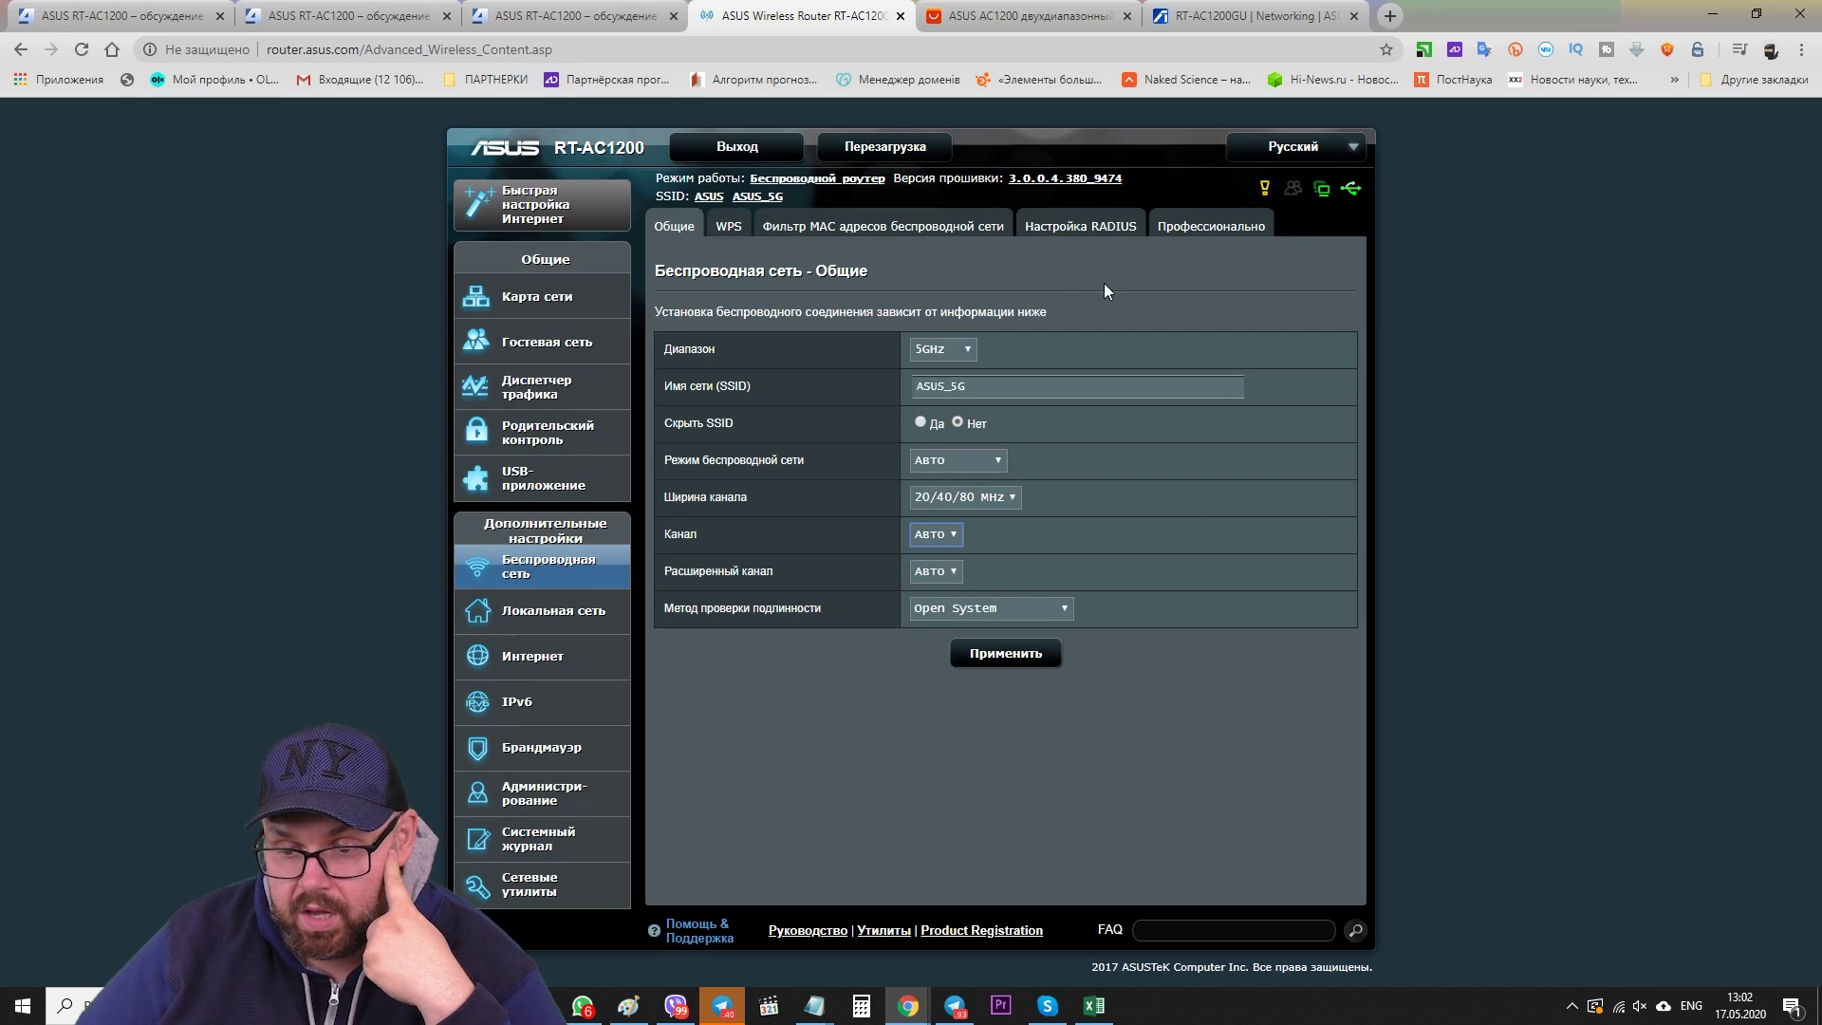
click(943, 569)
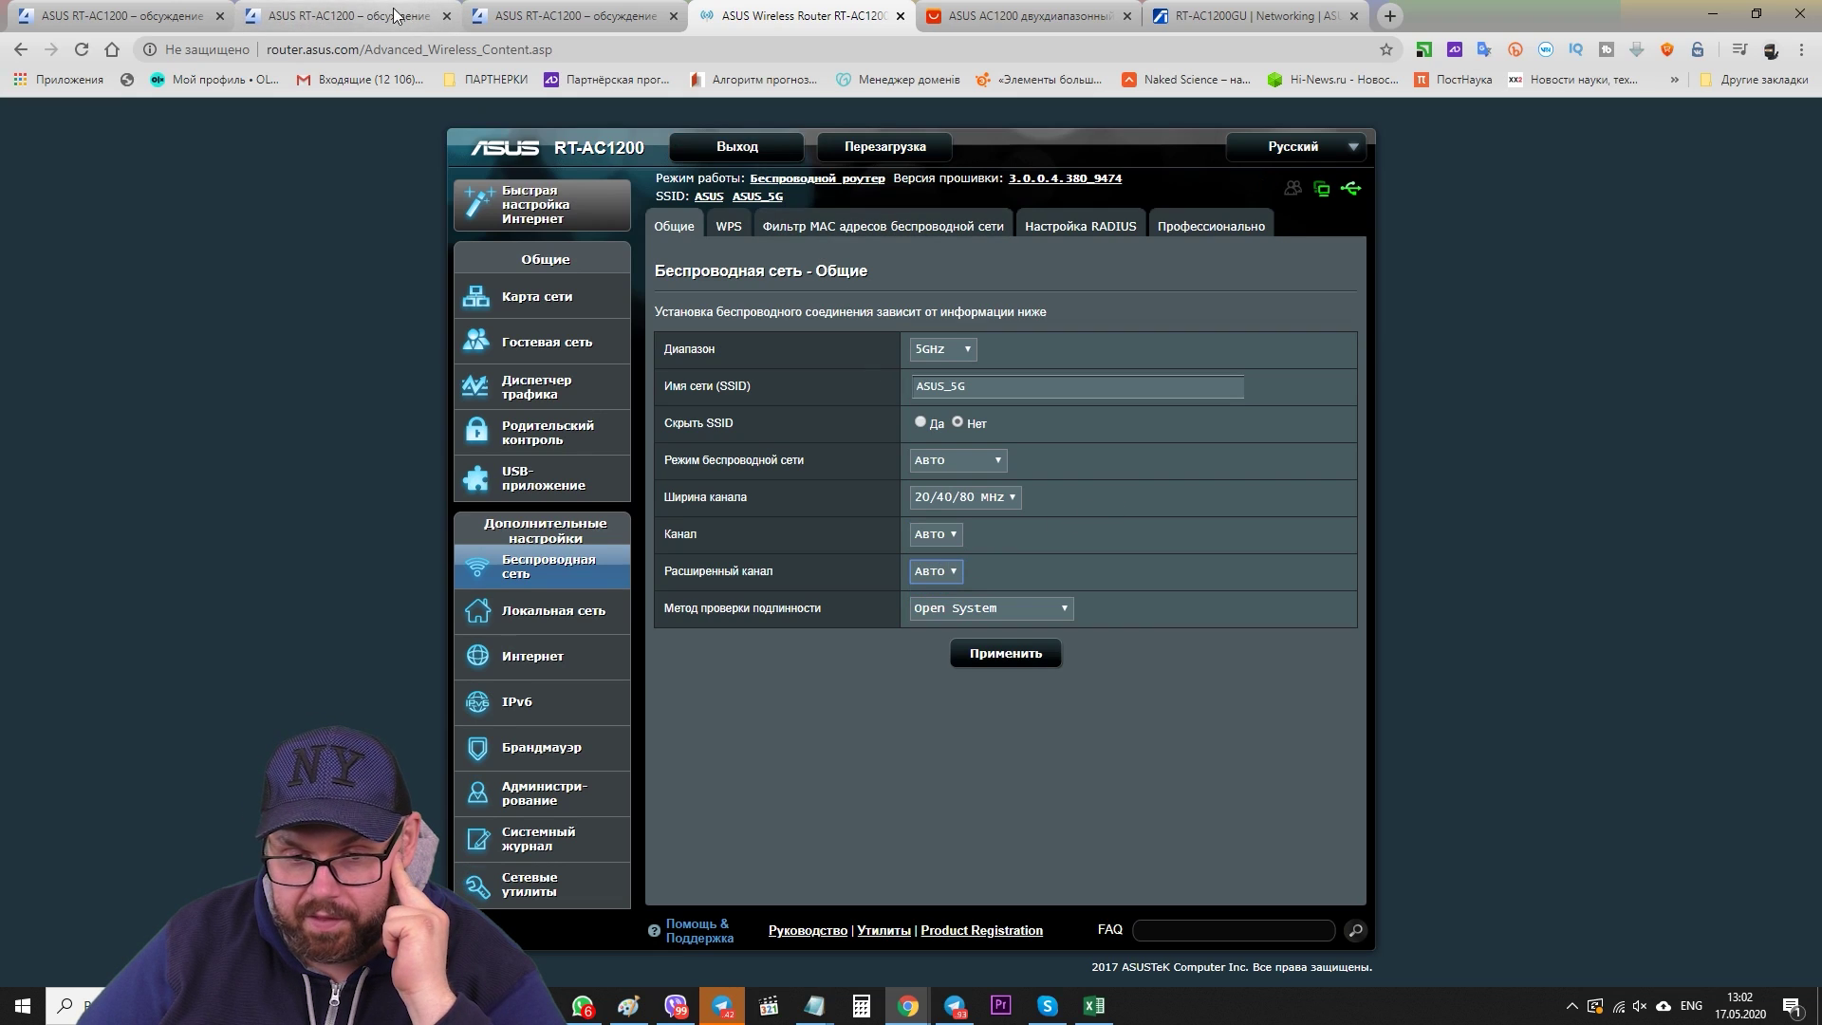
click(114, 15)
- Scroll the 4PDA thread through the firmware spoilers and padavan post #5, then return to the router page
scroll(608, 323, up, 10)
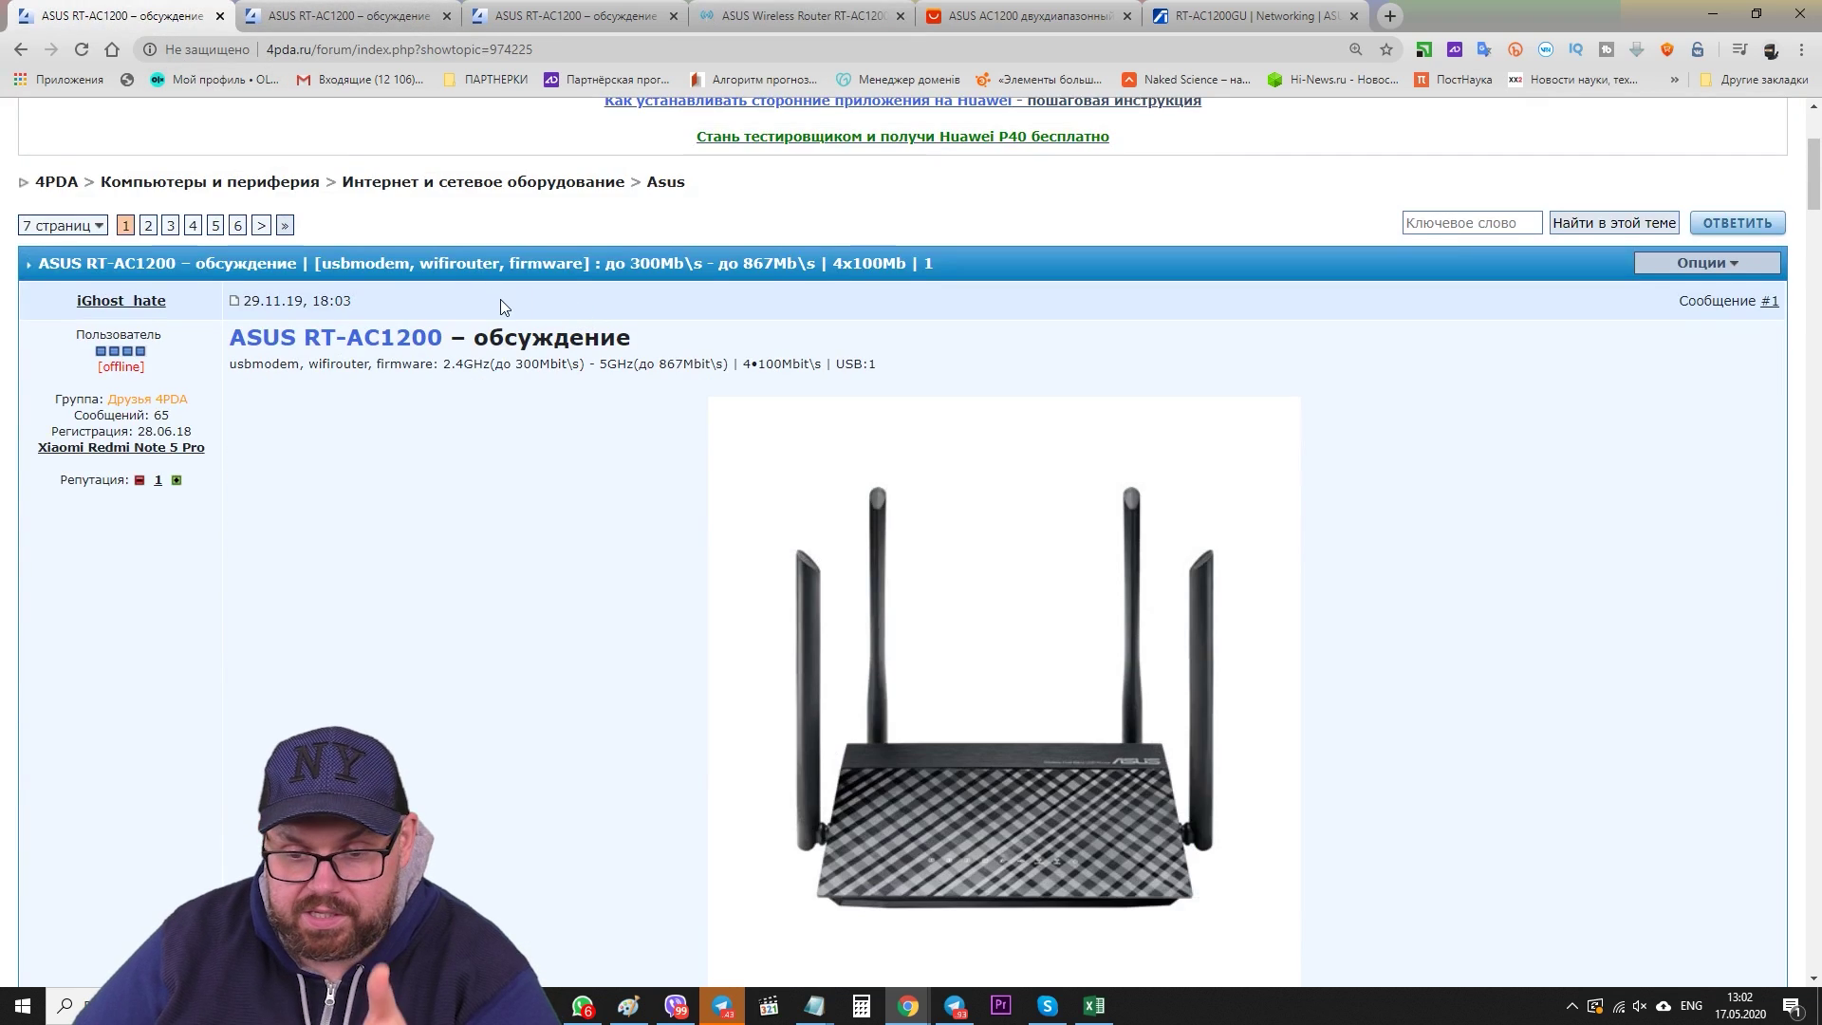
scroll(508, 313, down, 5)
scroll(508, 316, down, 9)
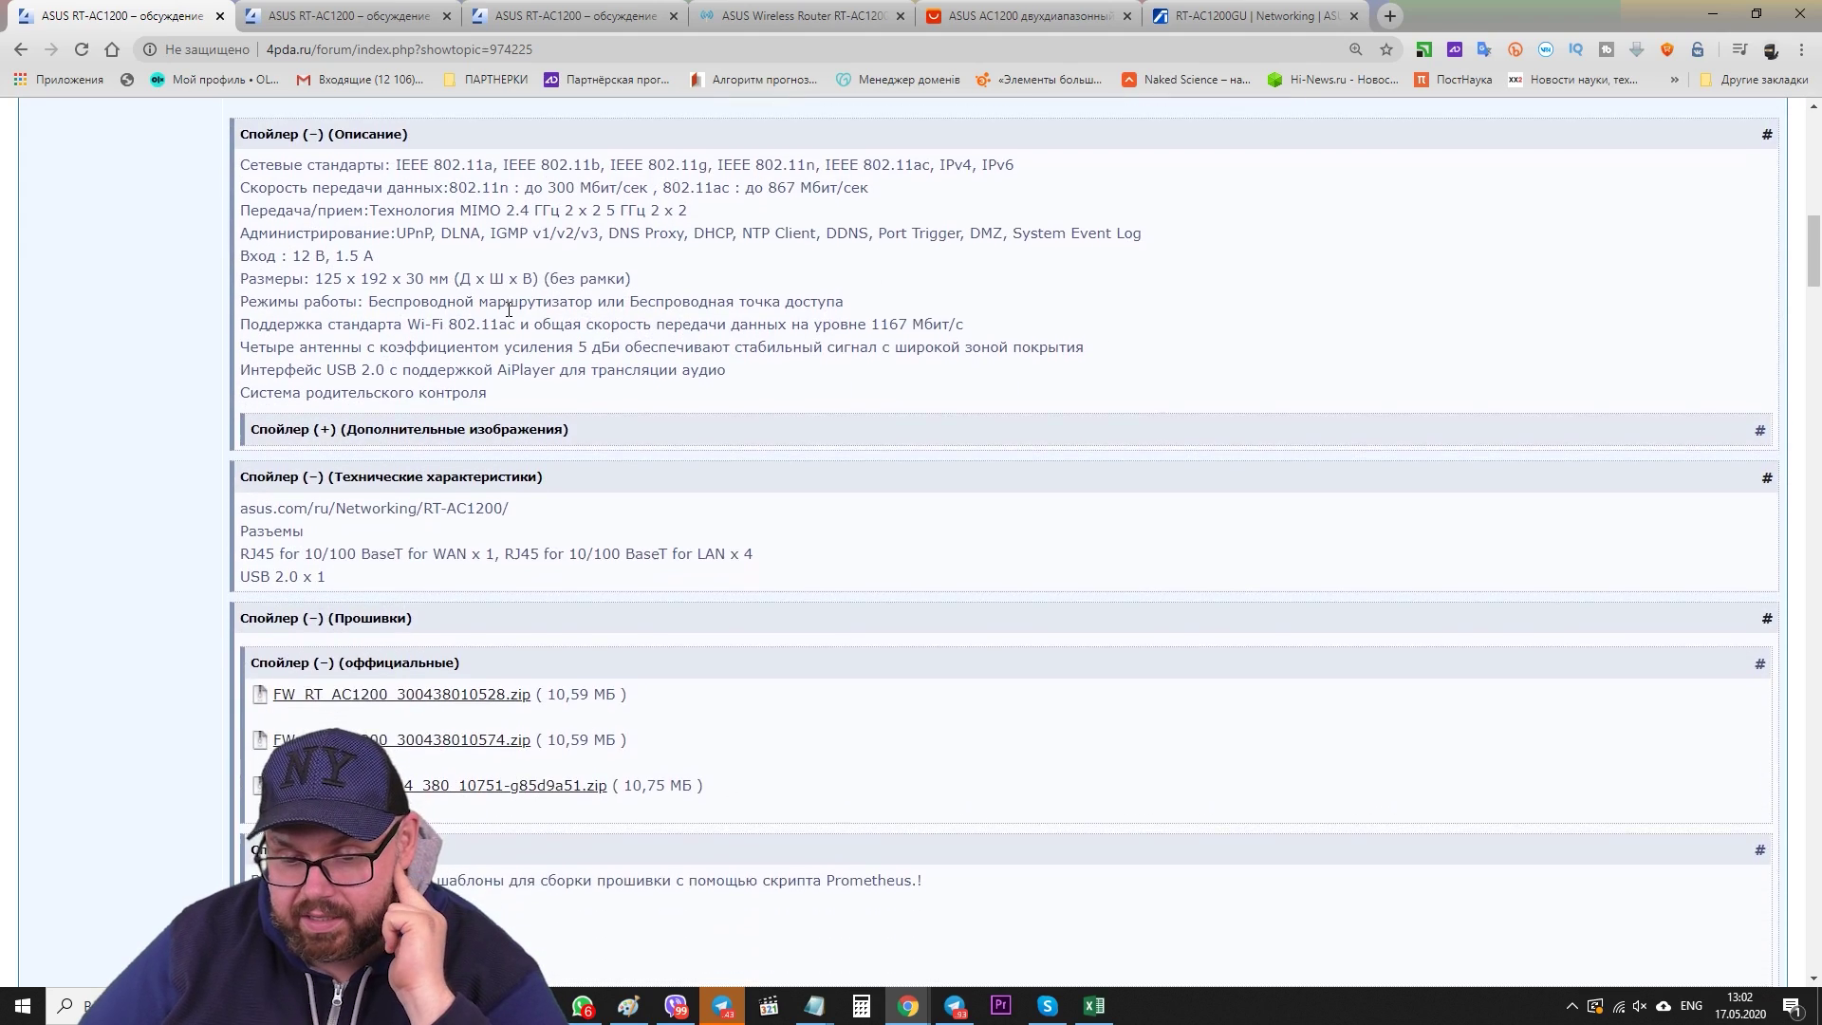
scroll(532, 316, down, 1)
scroll(548, 313, up, 3)
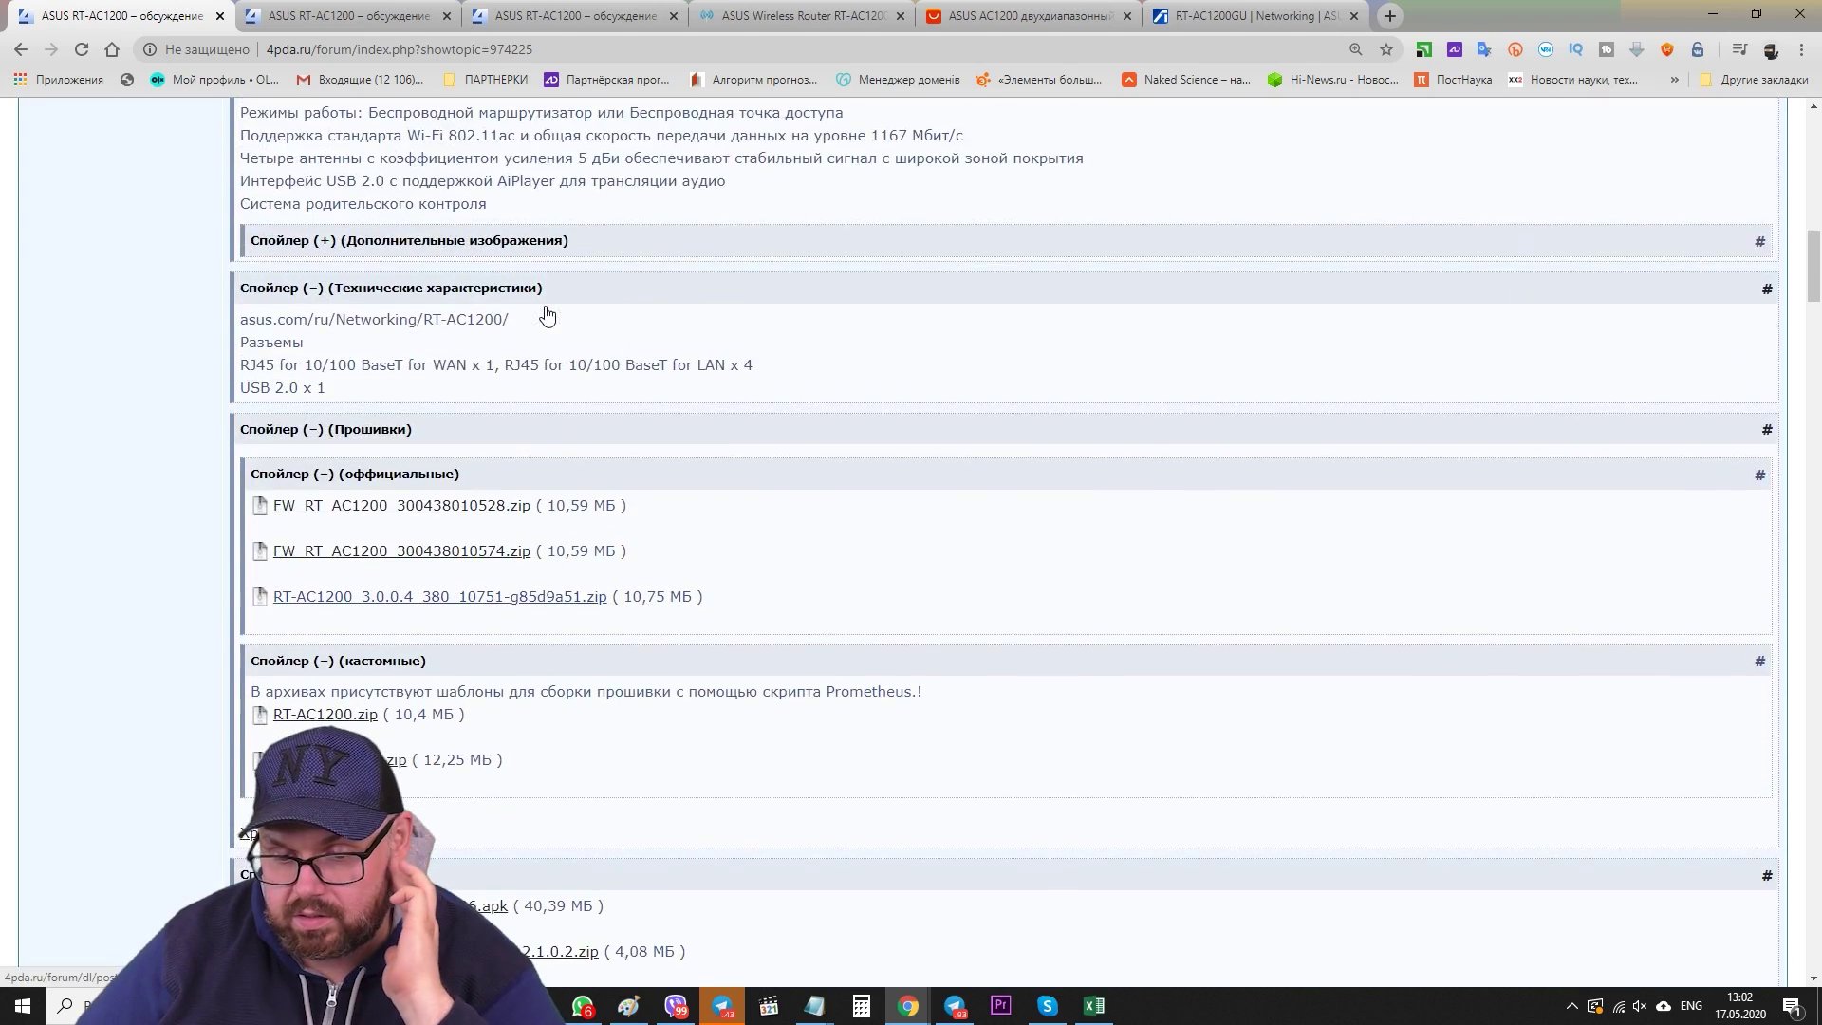
scroll(548, 316, down, 15)
scroll(547, 315, down, 8)
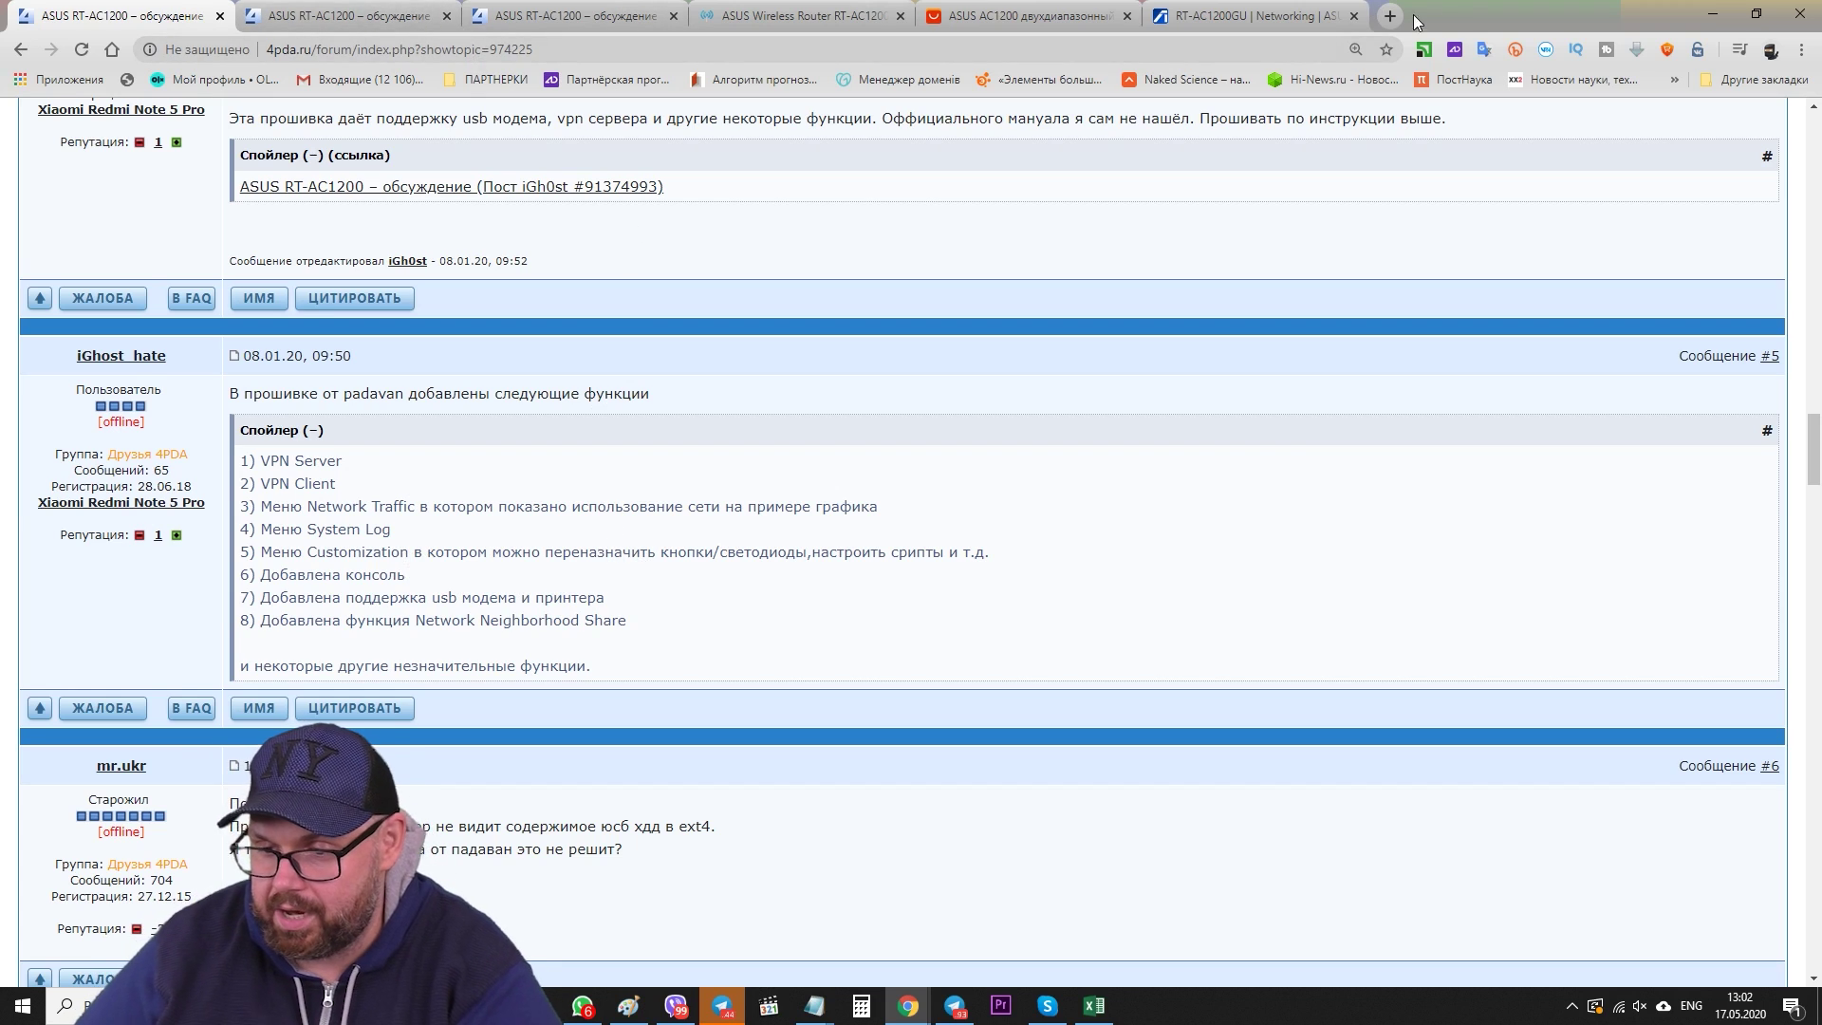
click(842, 9)
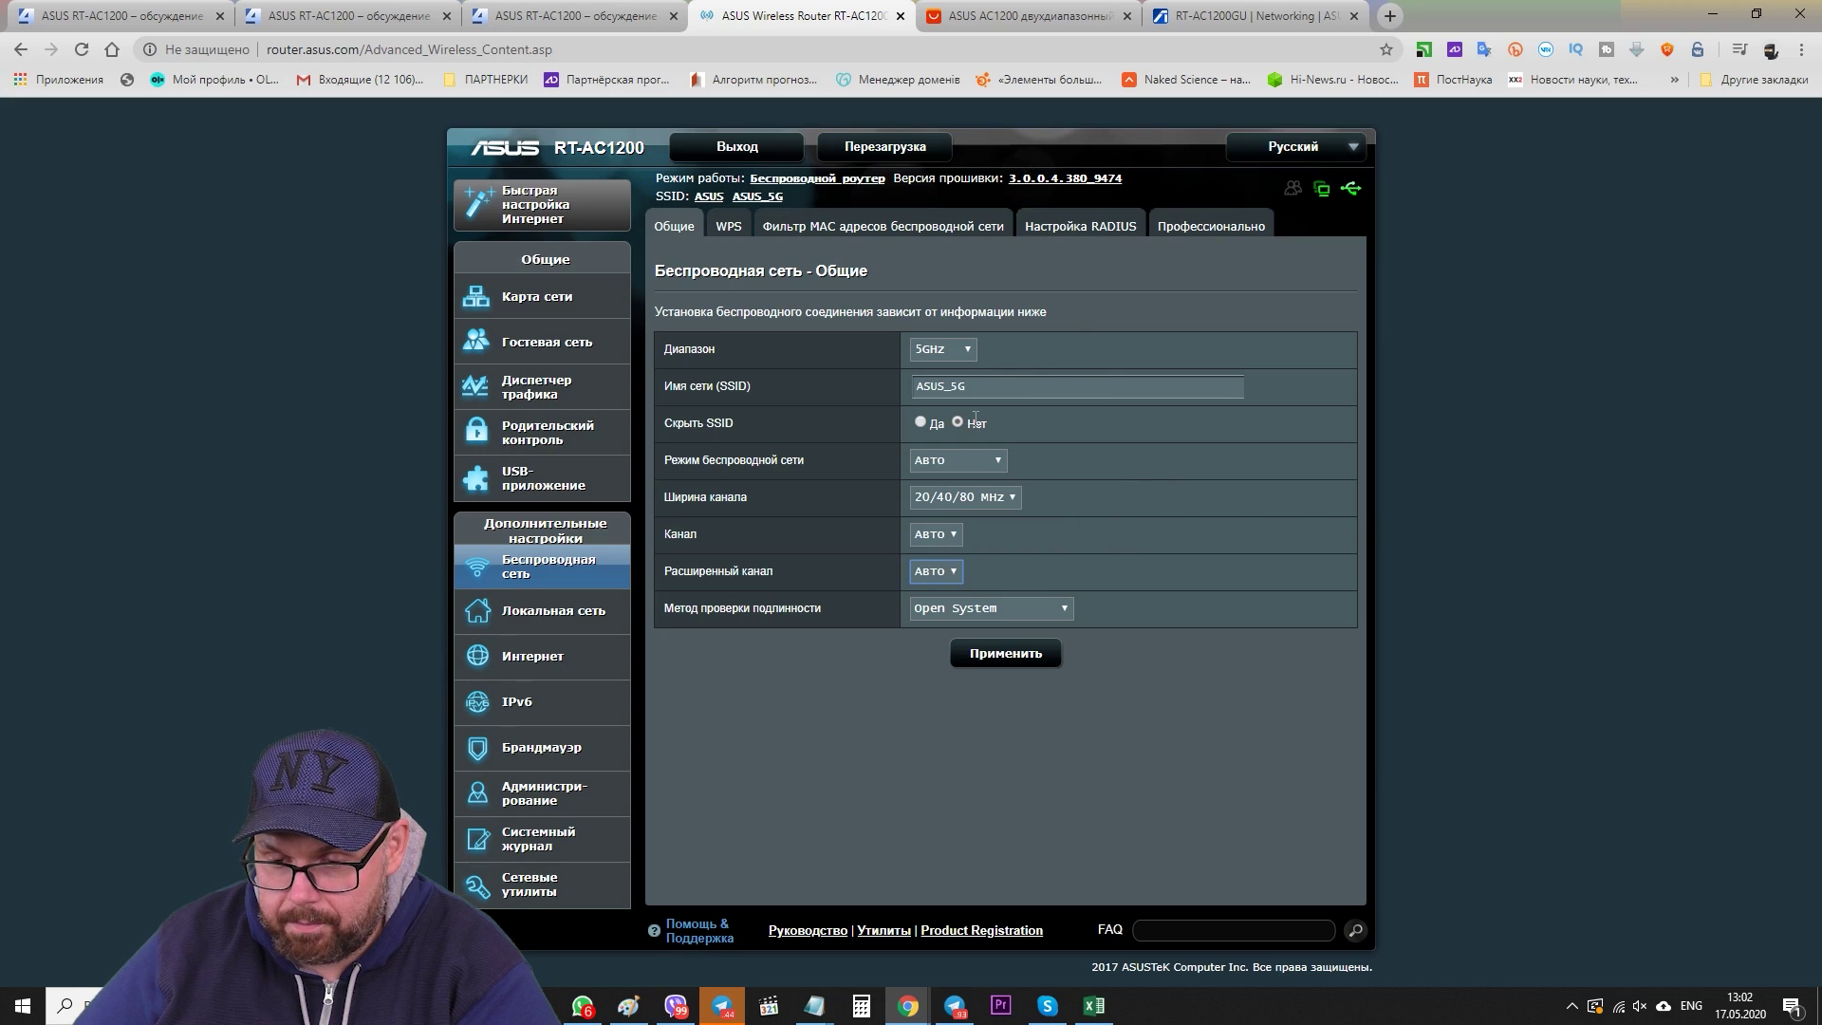
- Look through the WPS, MAC filter, RADIUS and Professional wireless tabs
click(729, 226)
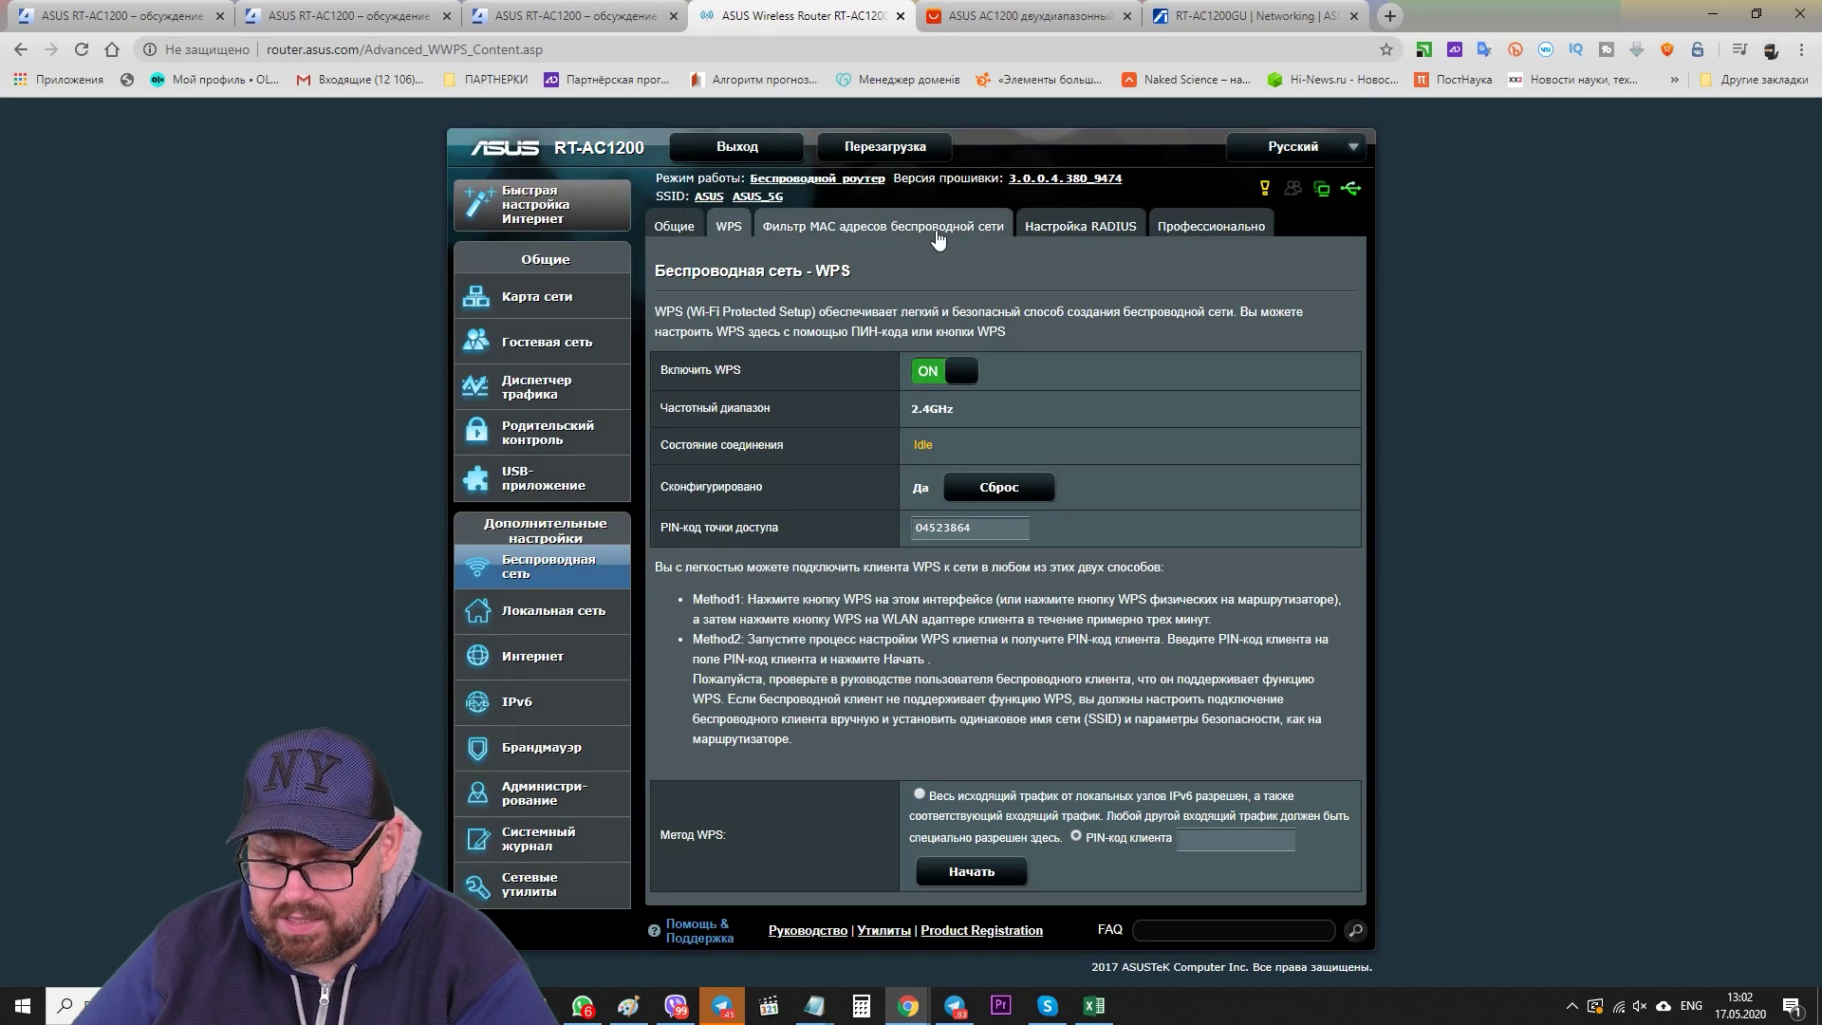
click(938, 233)
click(1083, 237)
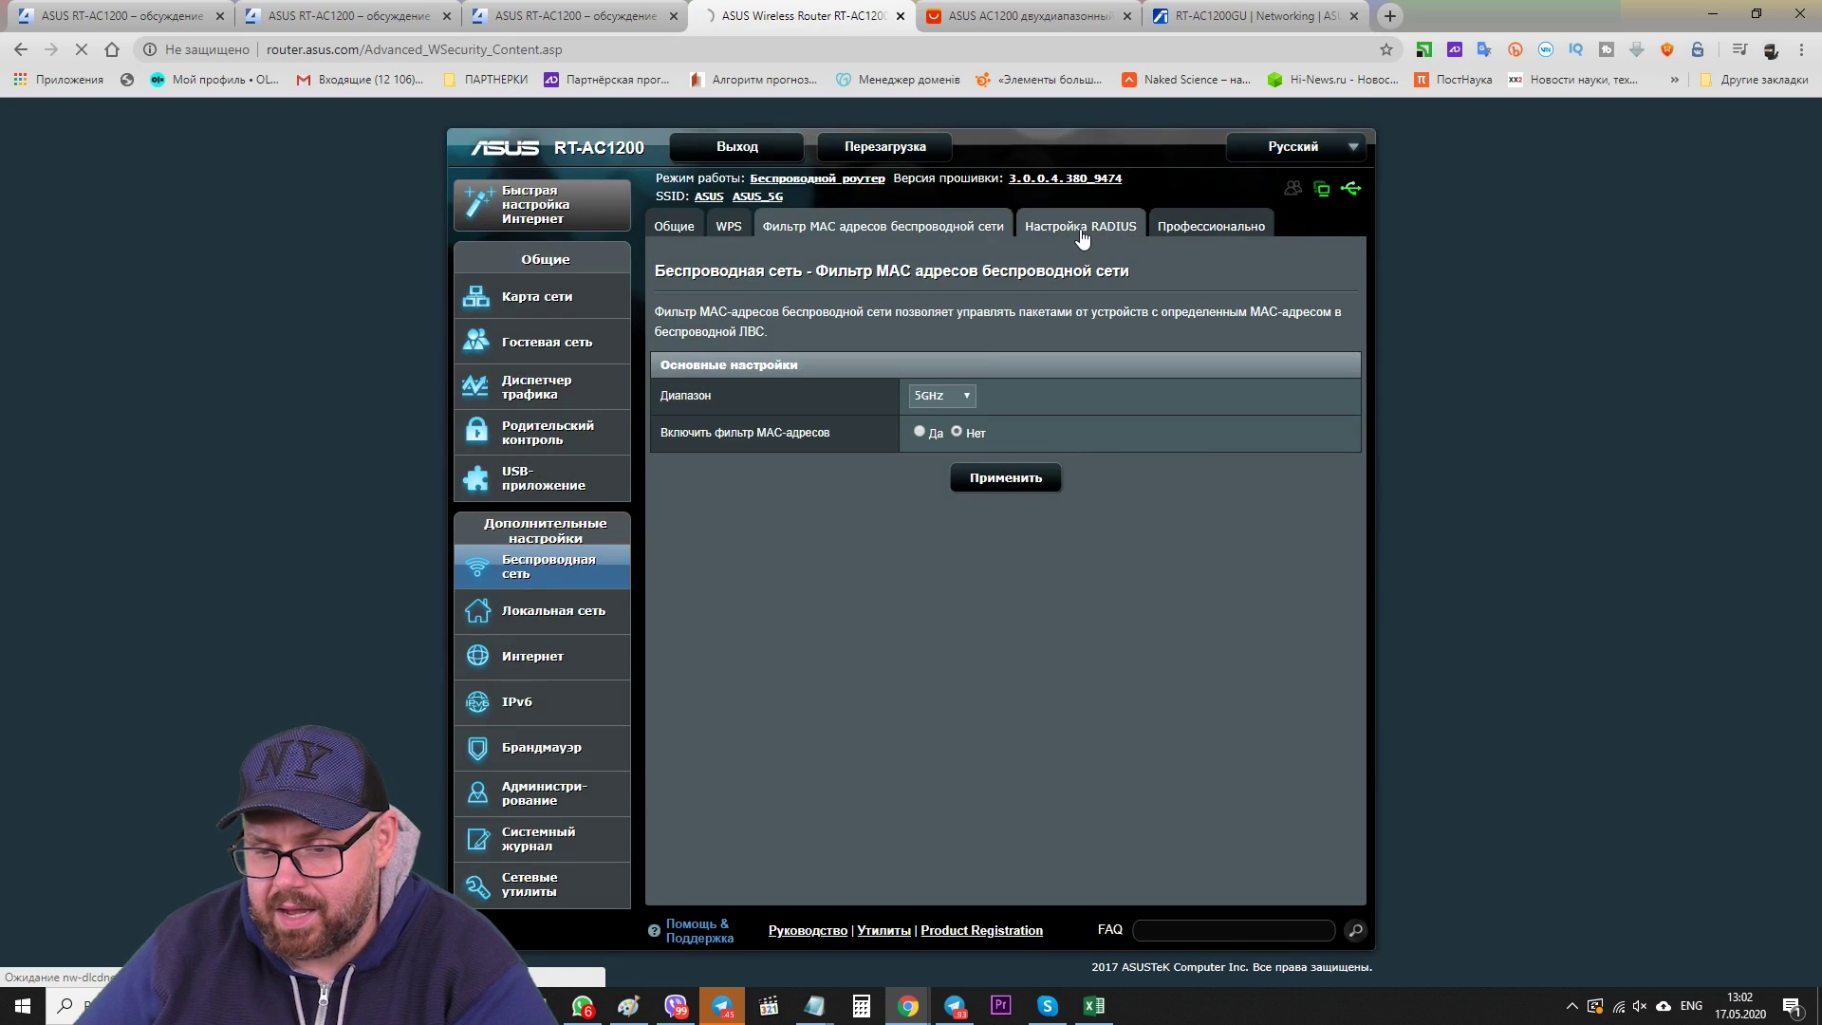
click(1207, 231)
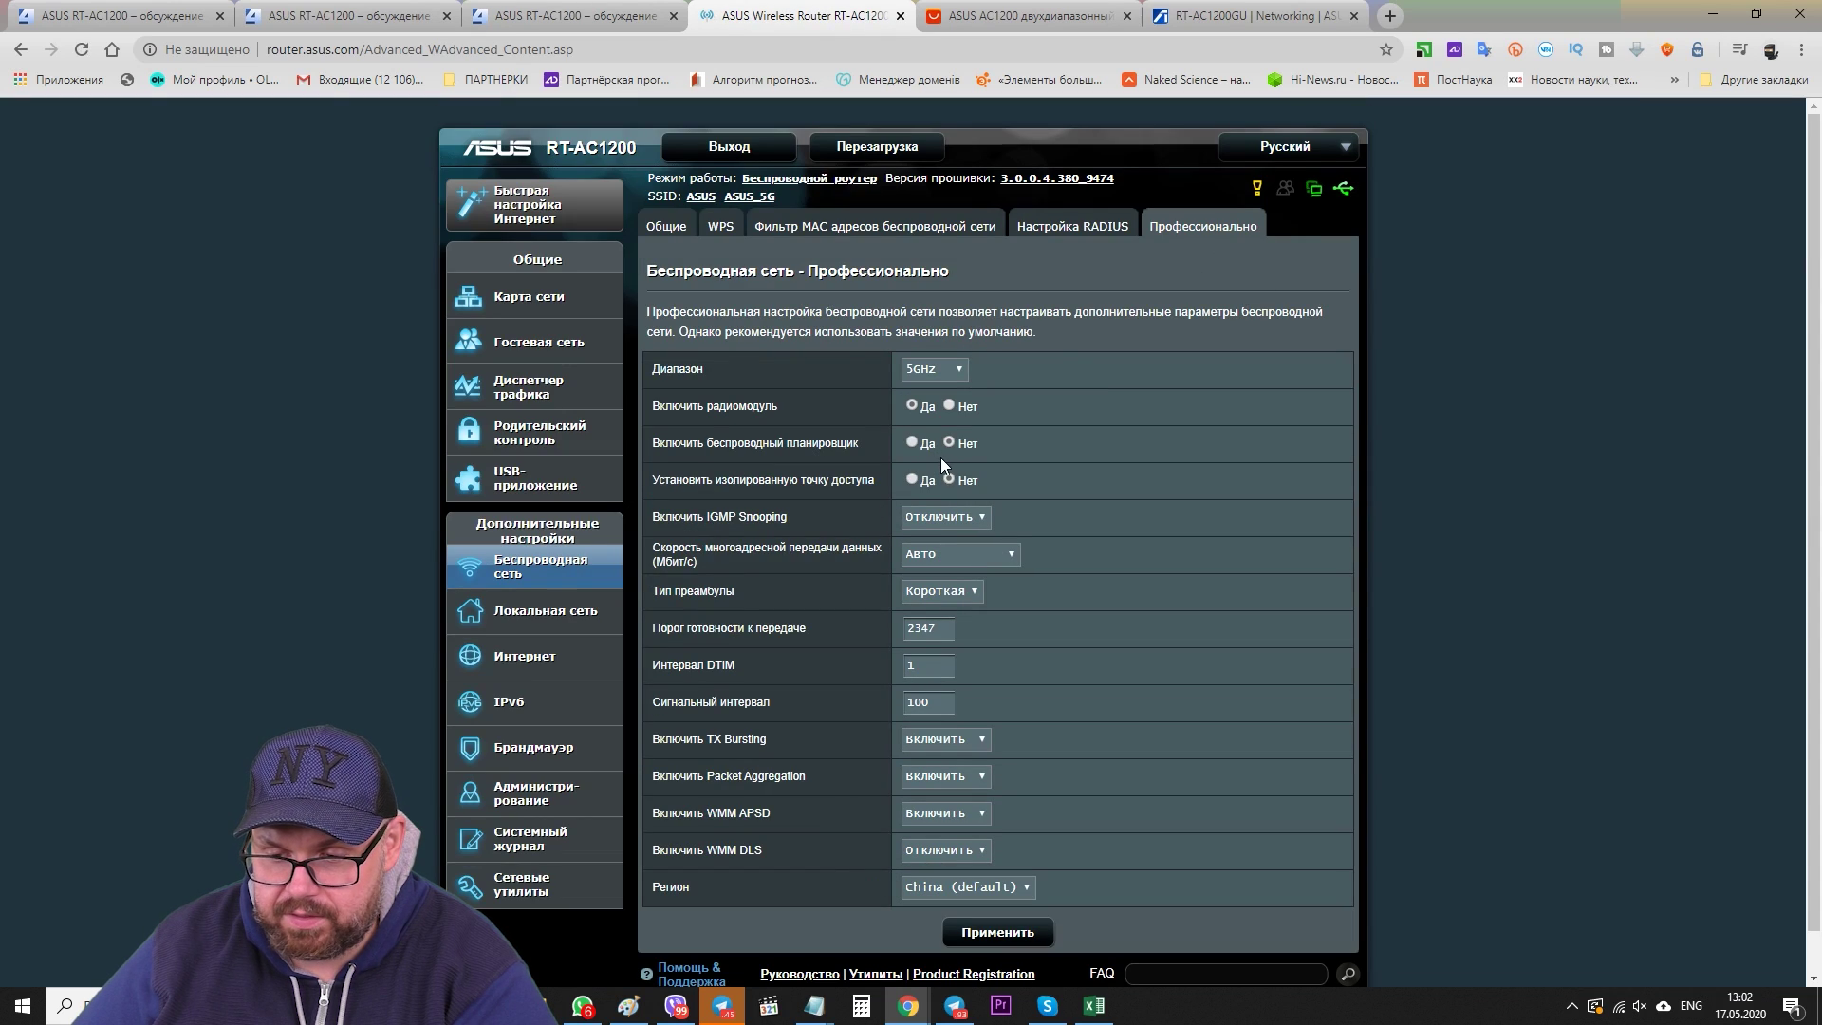
- Set the 5GHz wireless Region to United States and apply it
scroll(1094, 460, down, 1)
click(995, 845)
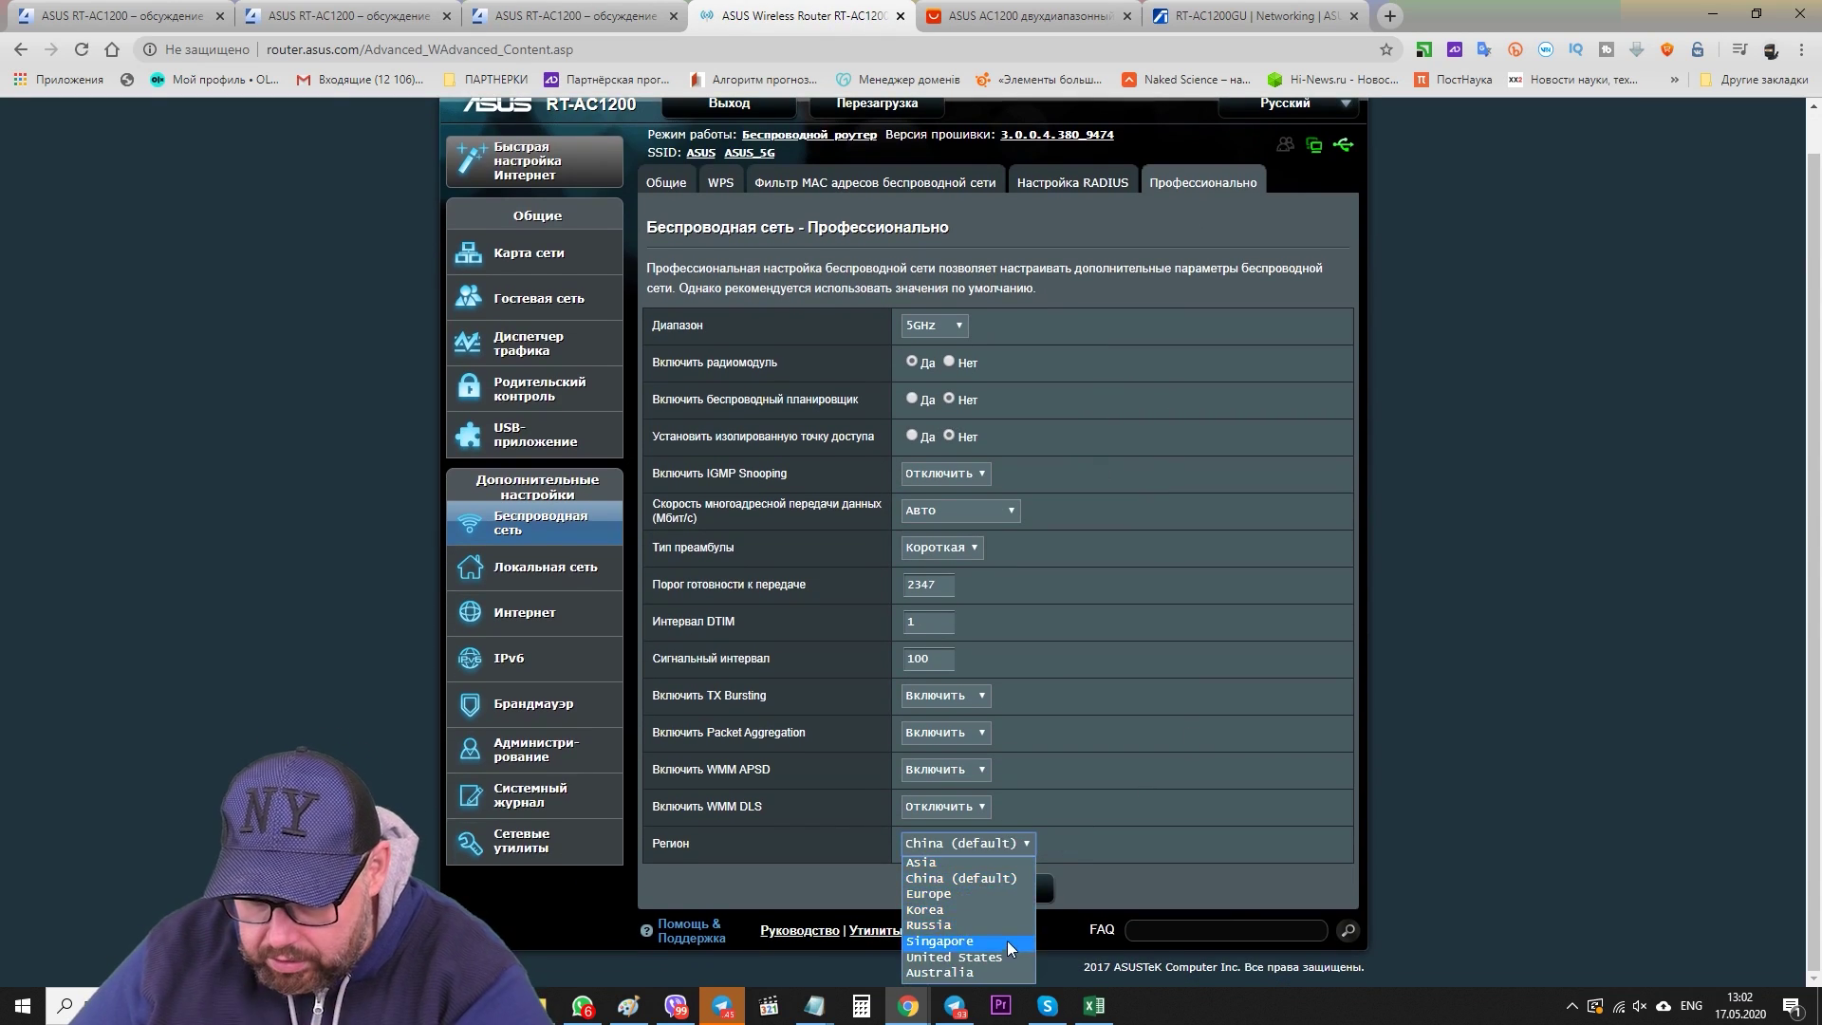
click(954, 957)
click(1007, 888)
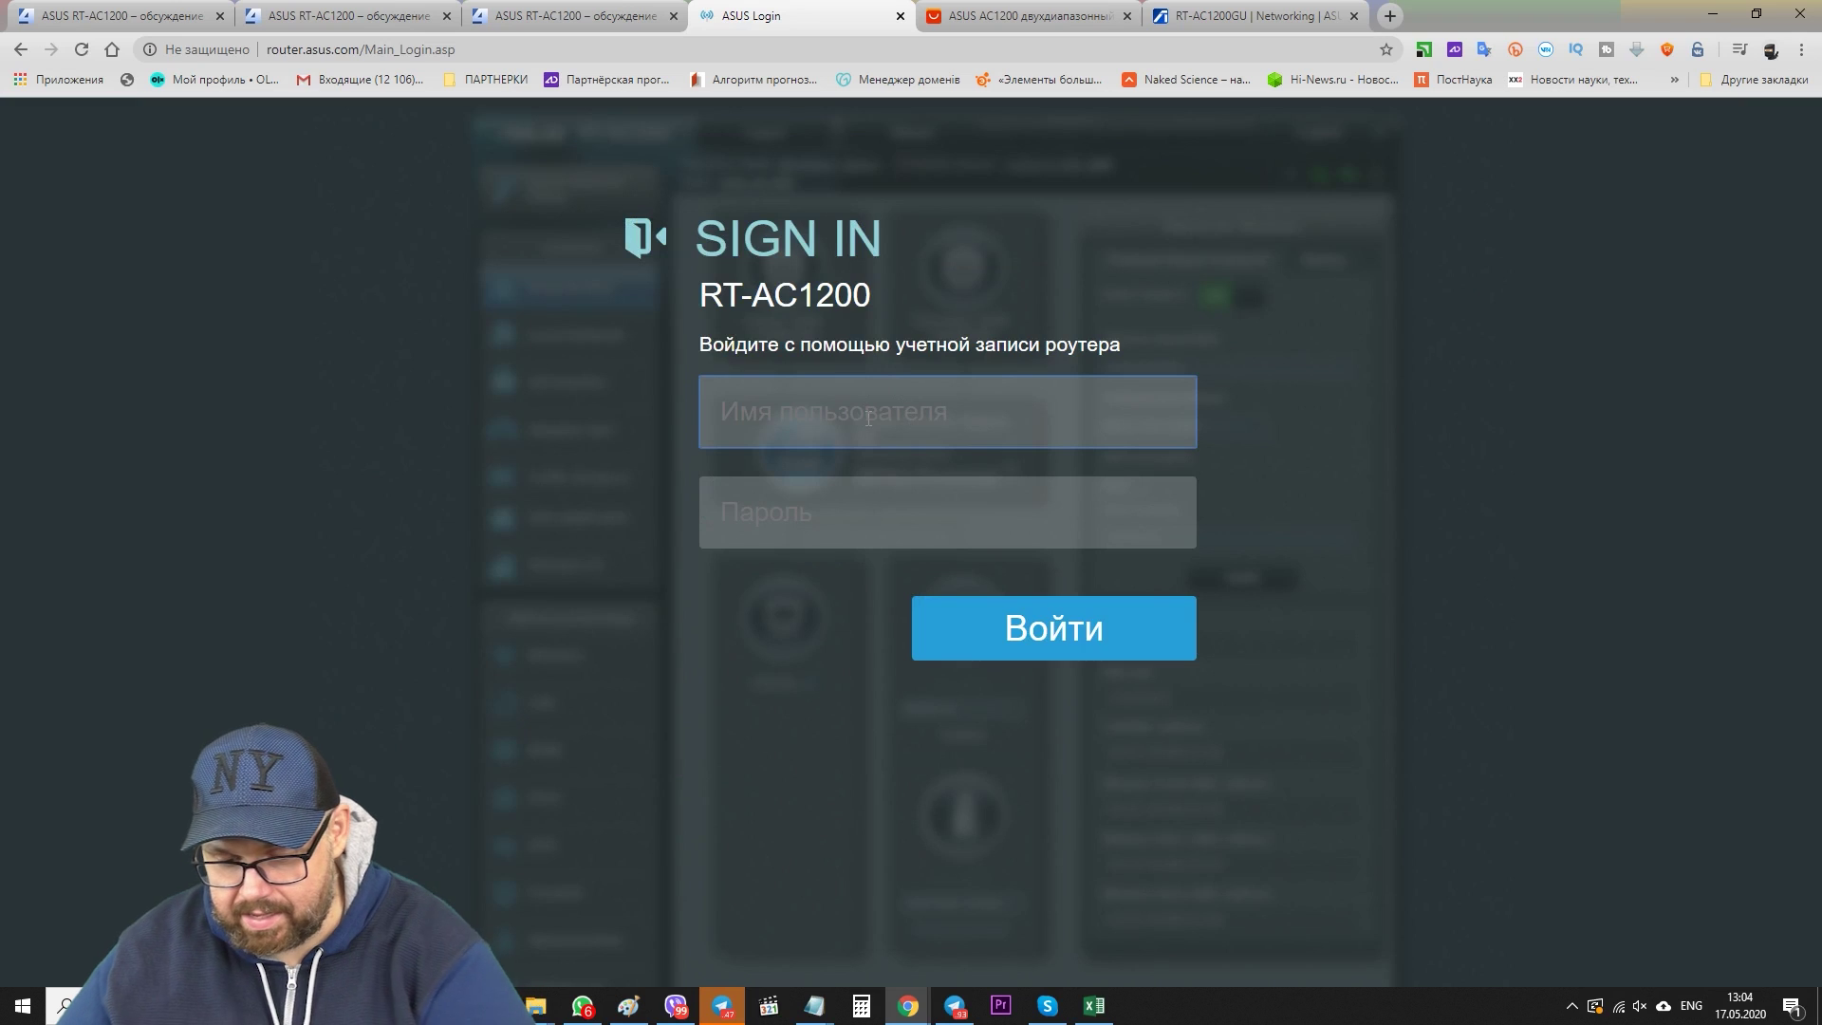
- Sign back in, confirm channels 36–48 are offered, and check multicast rate remains Auto
text(admin)
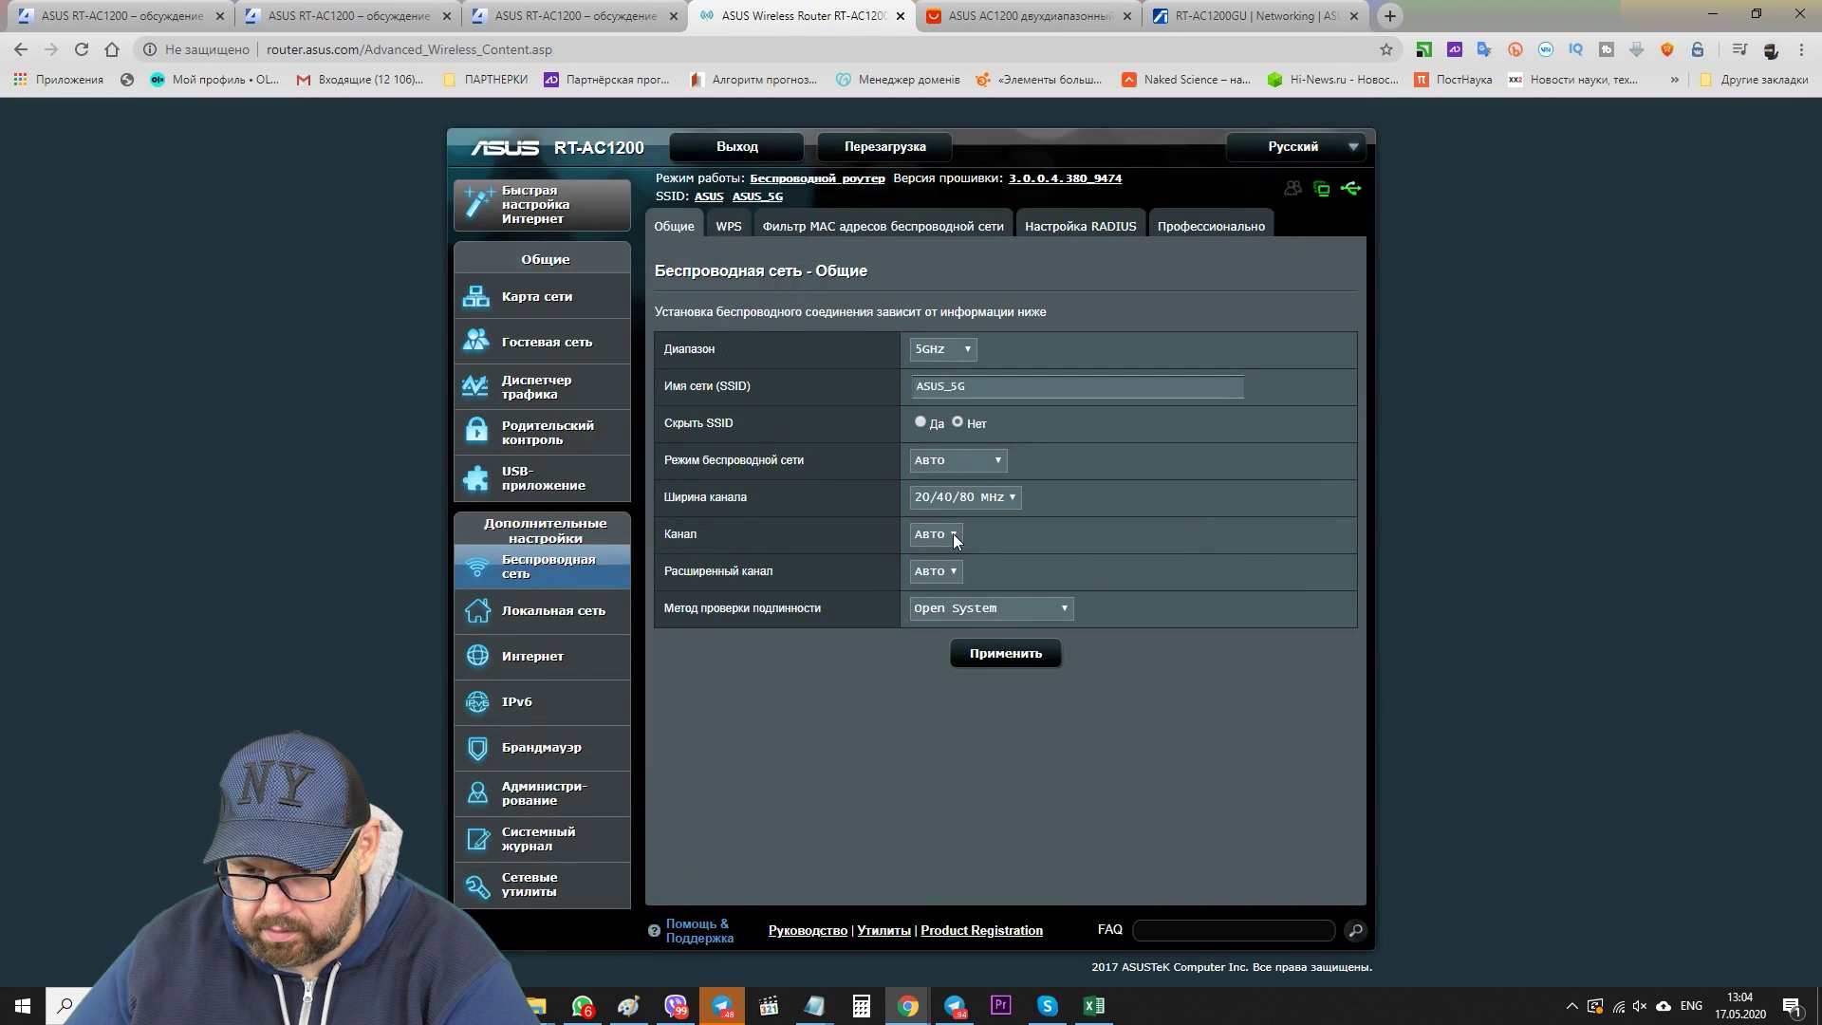
click(954, 535)
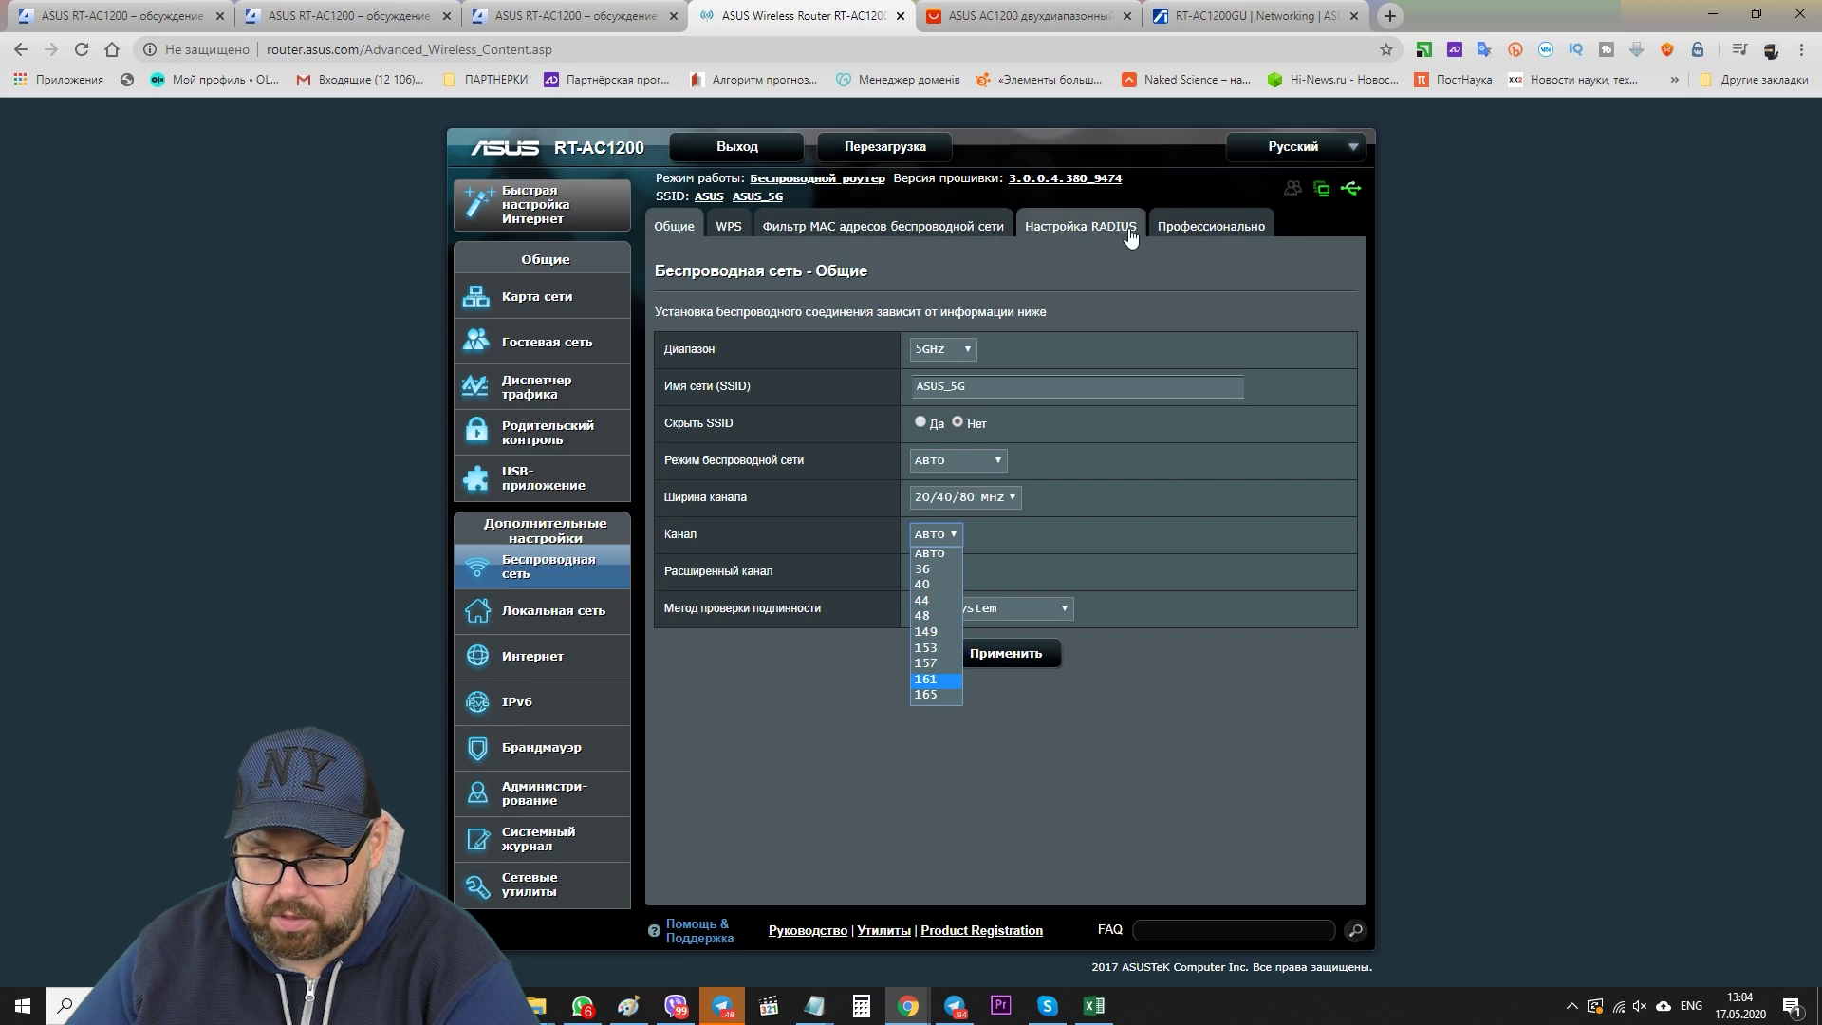
click(1224, 226)
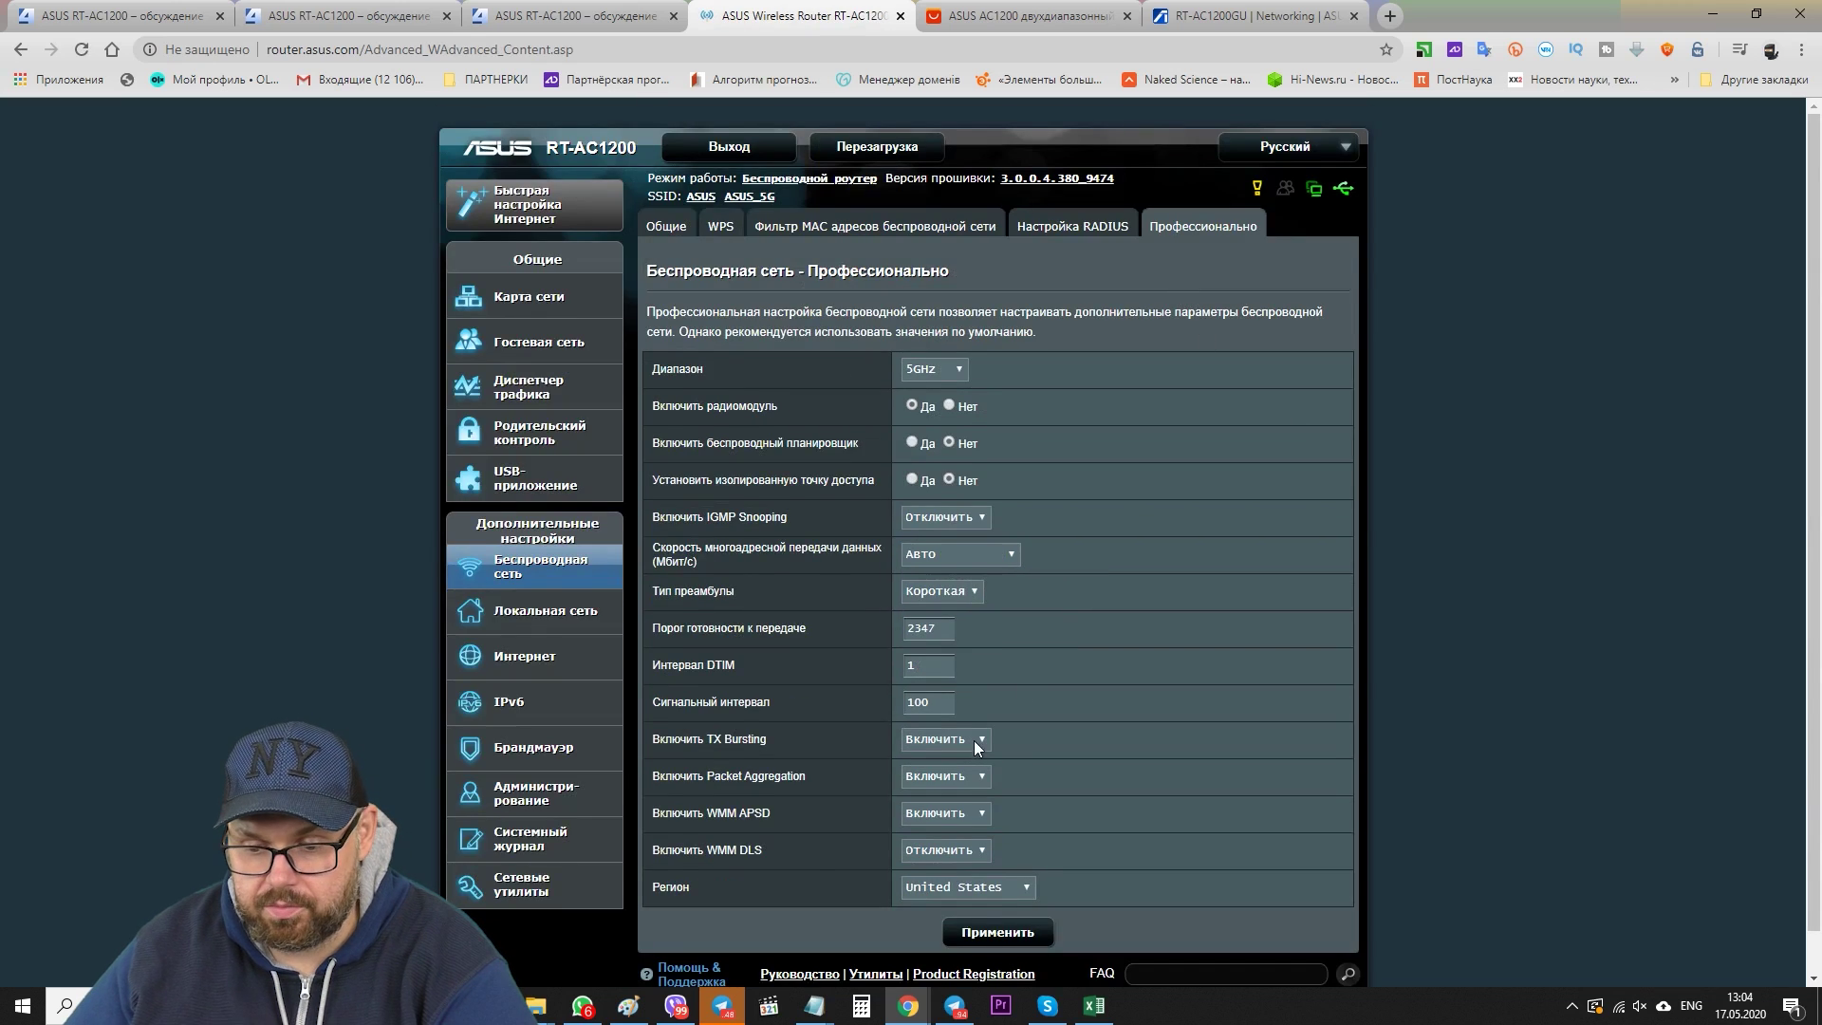
scroll(1091, 663, down, 1)
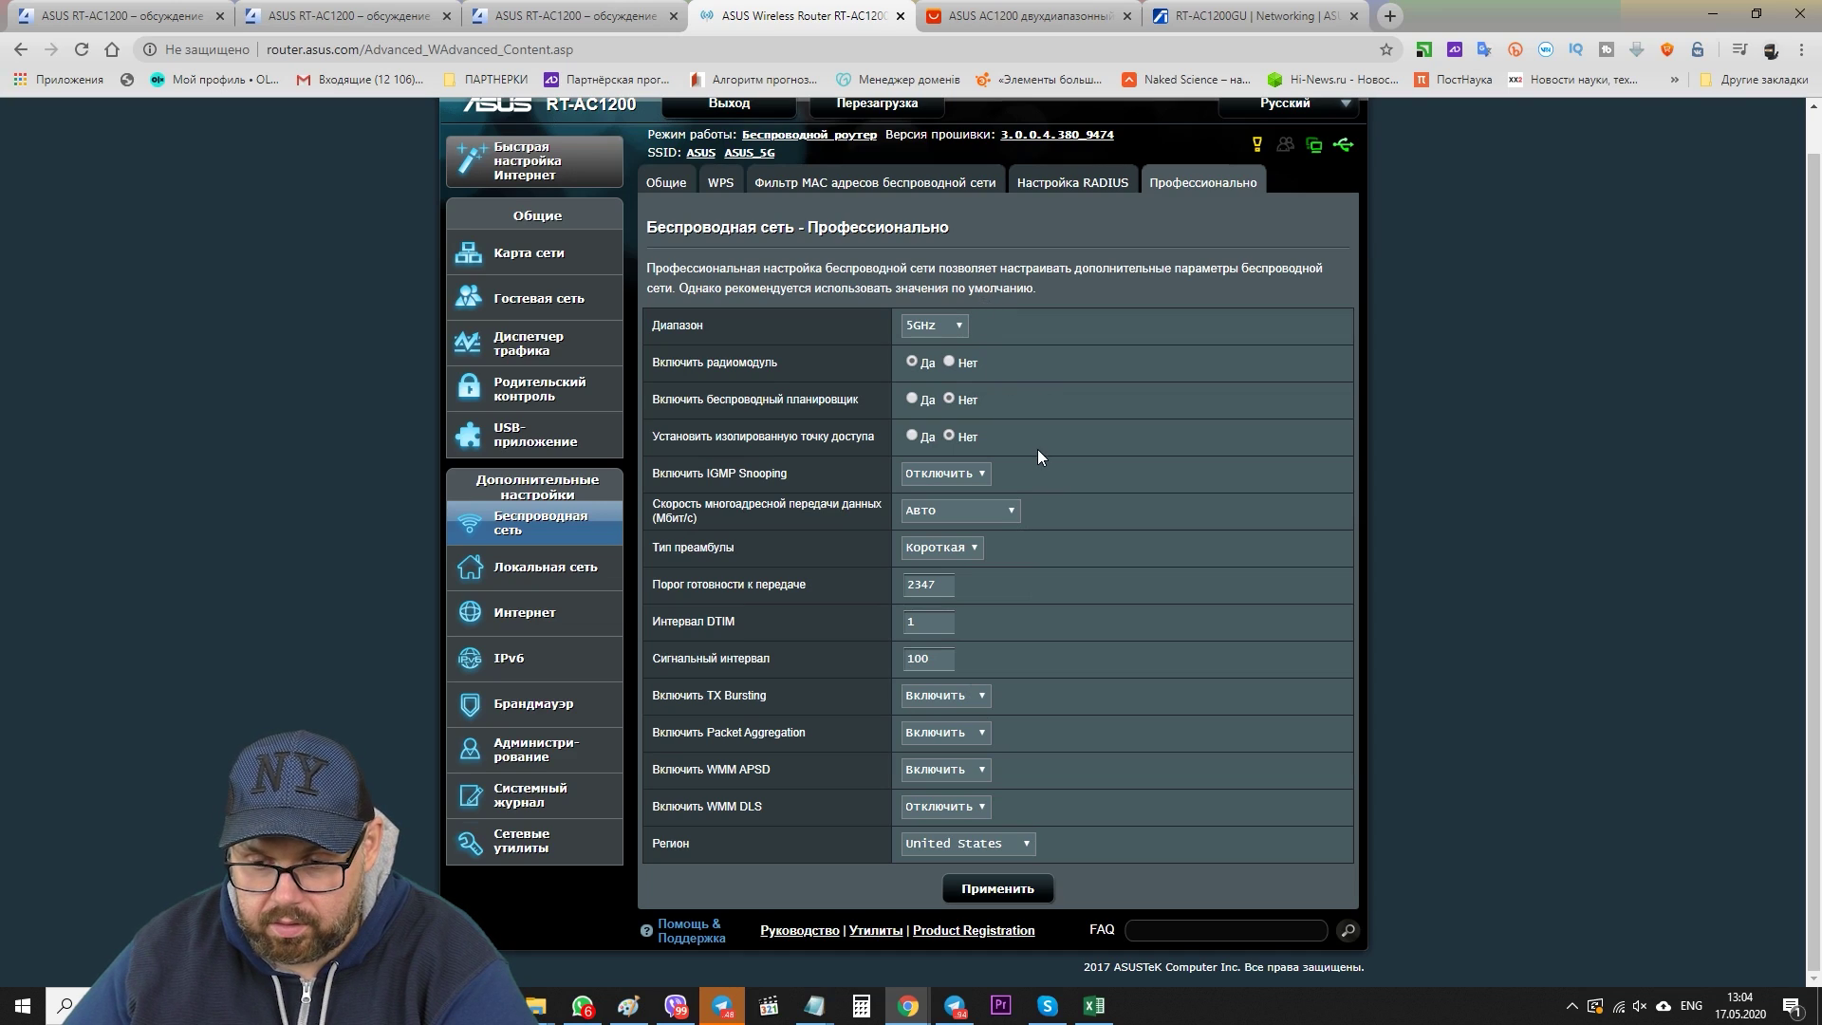
click(959, 511)
click(988, 520)
click(988, 520)
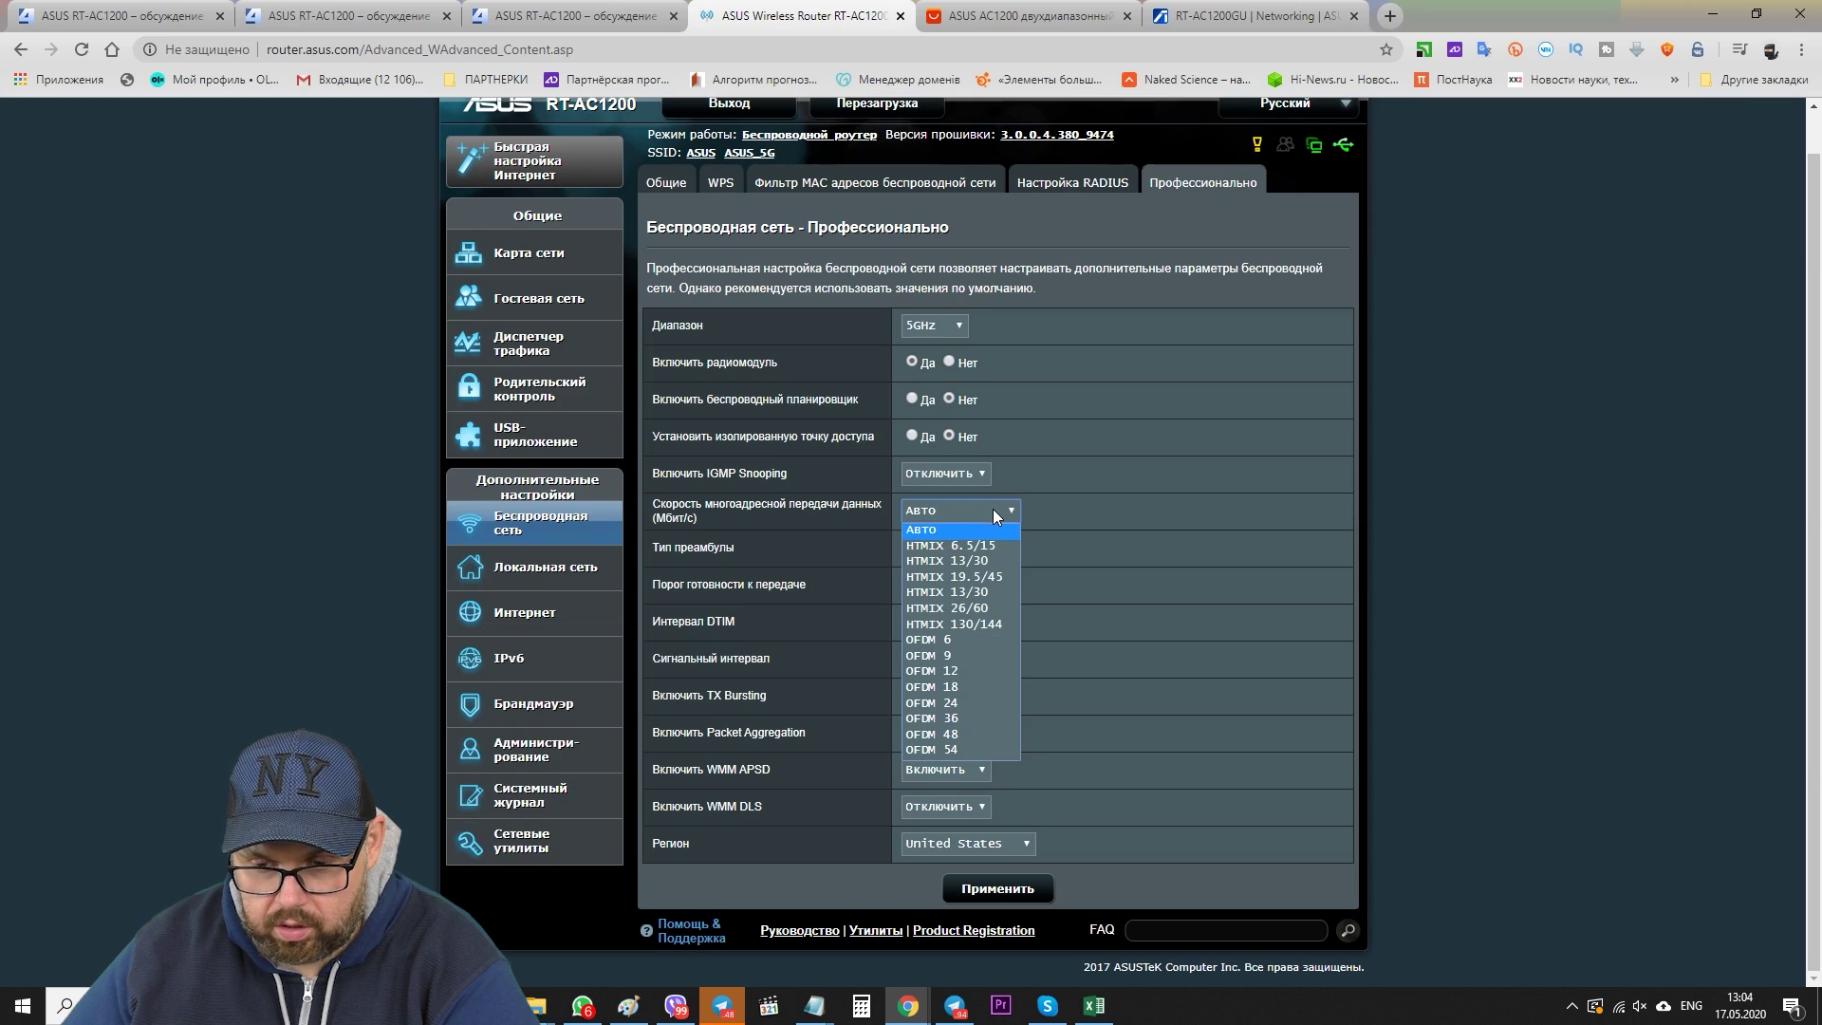
click(1129, 511)
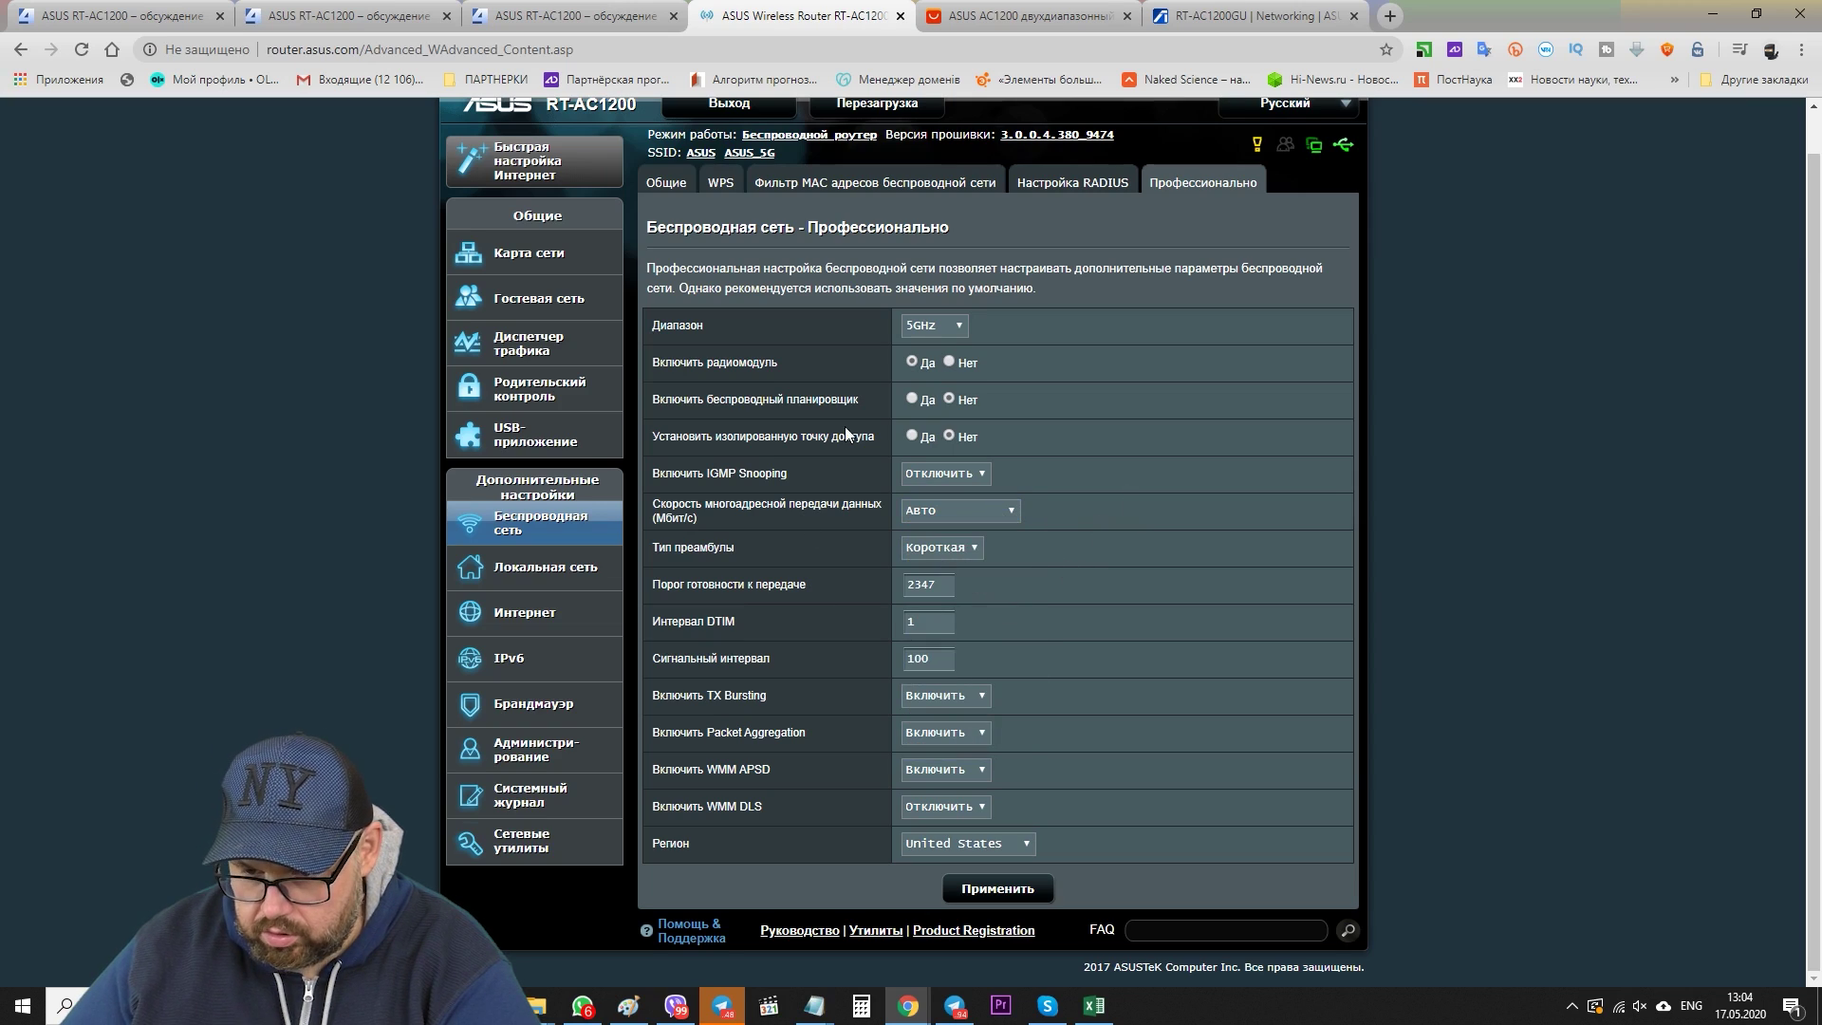
click(666, 182)
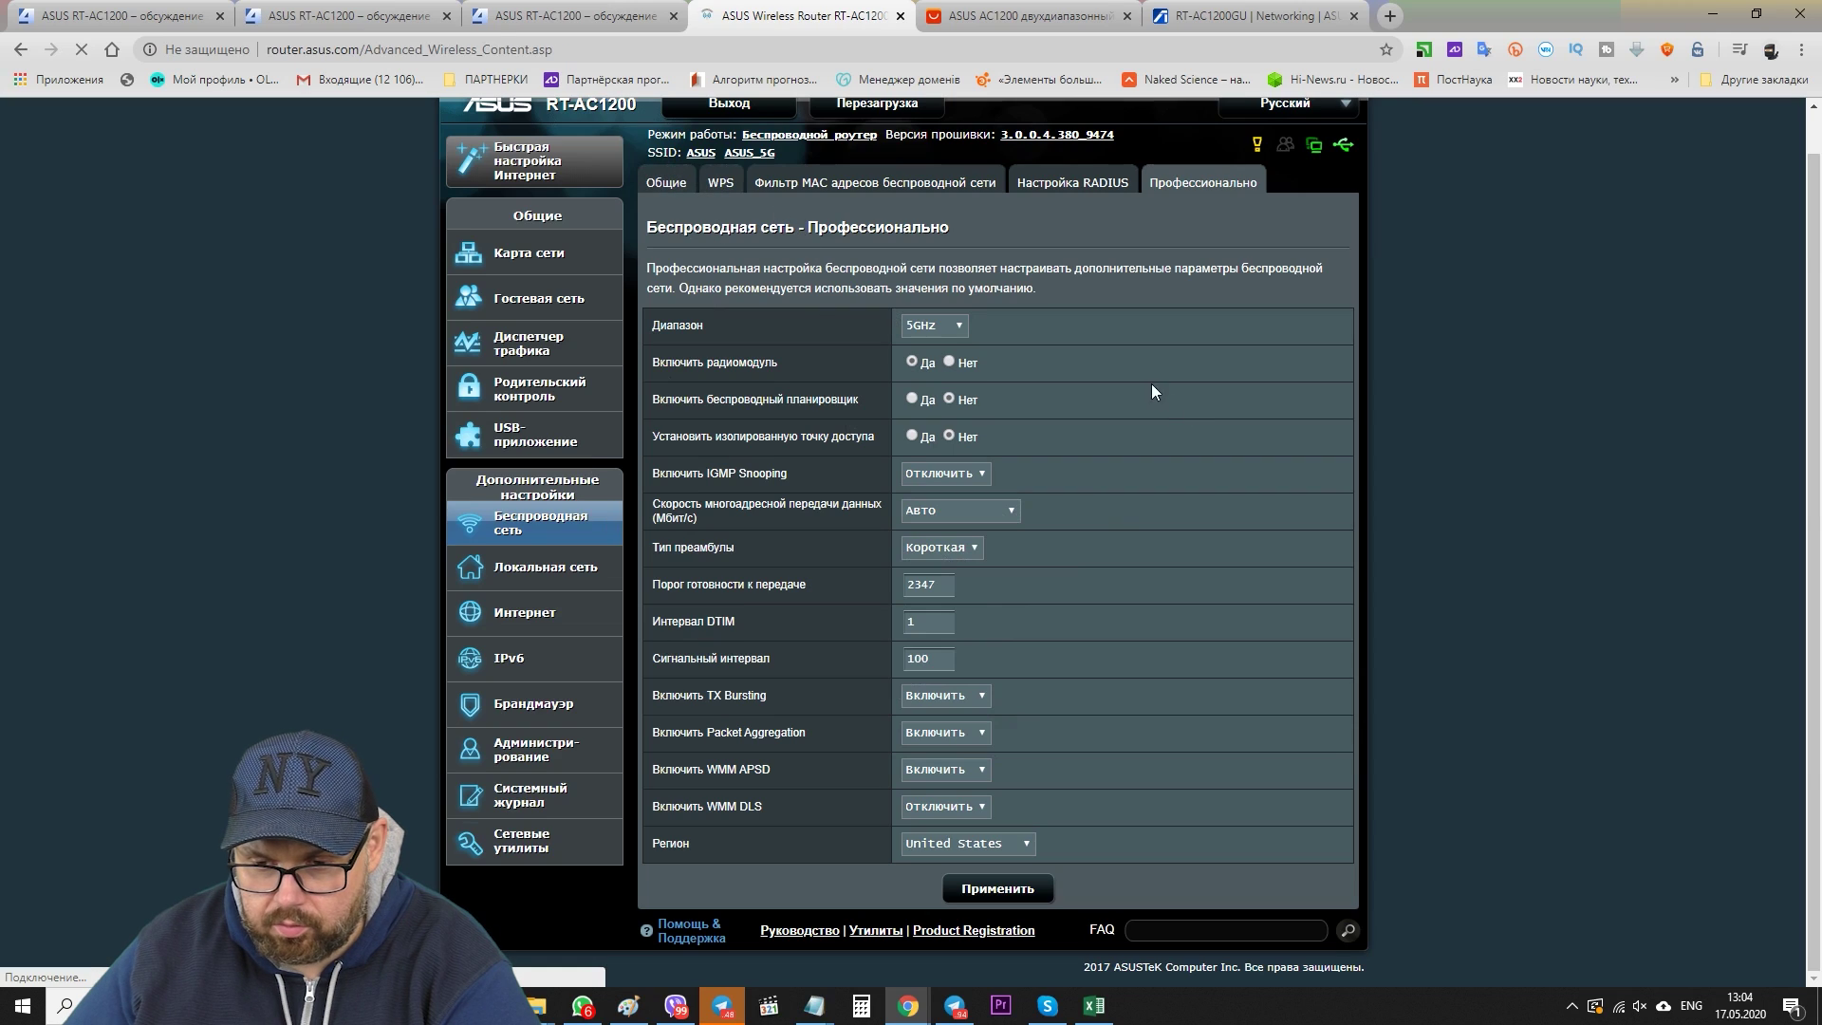
click(941, 370)
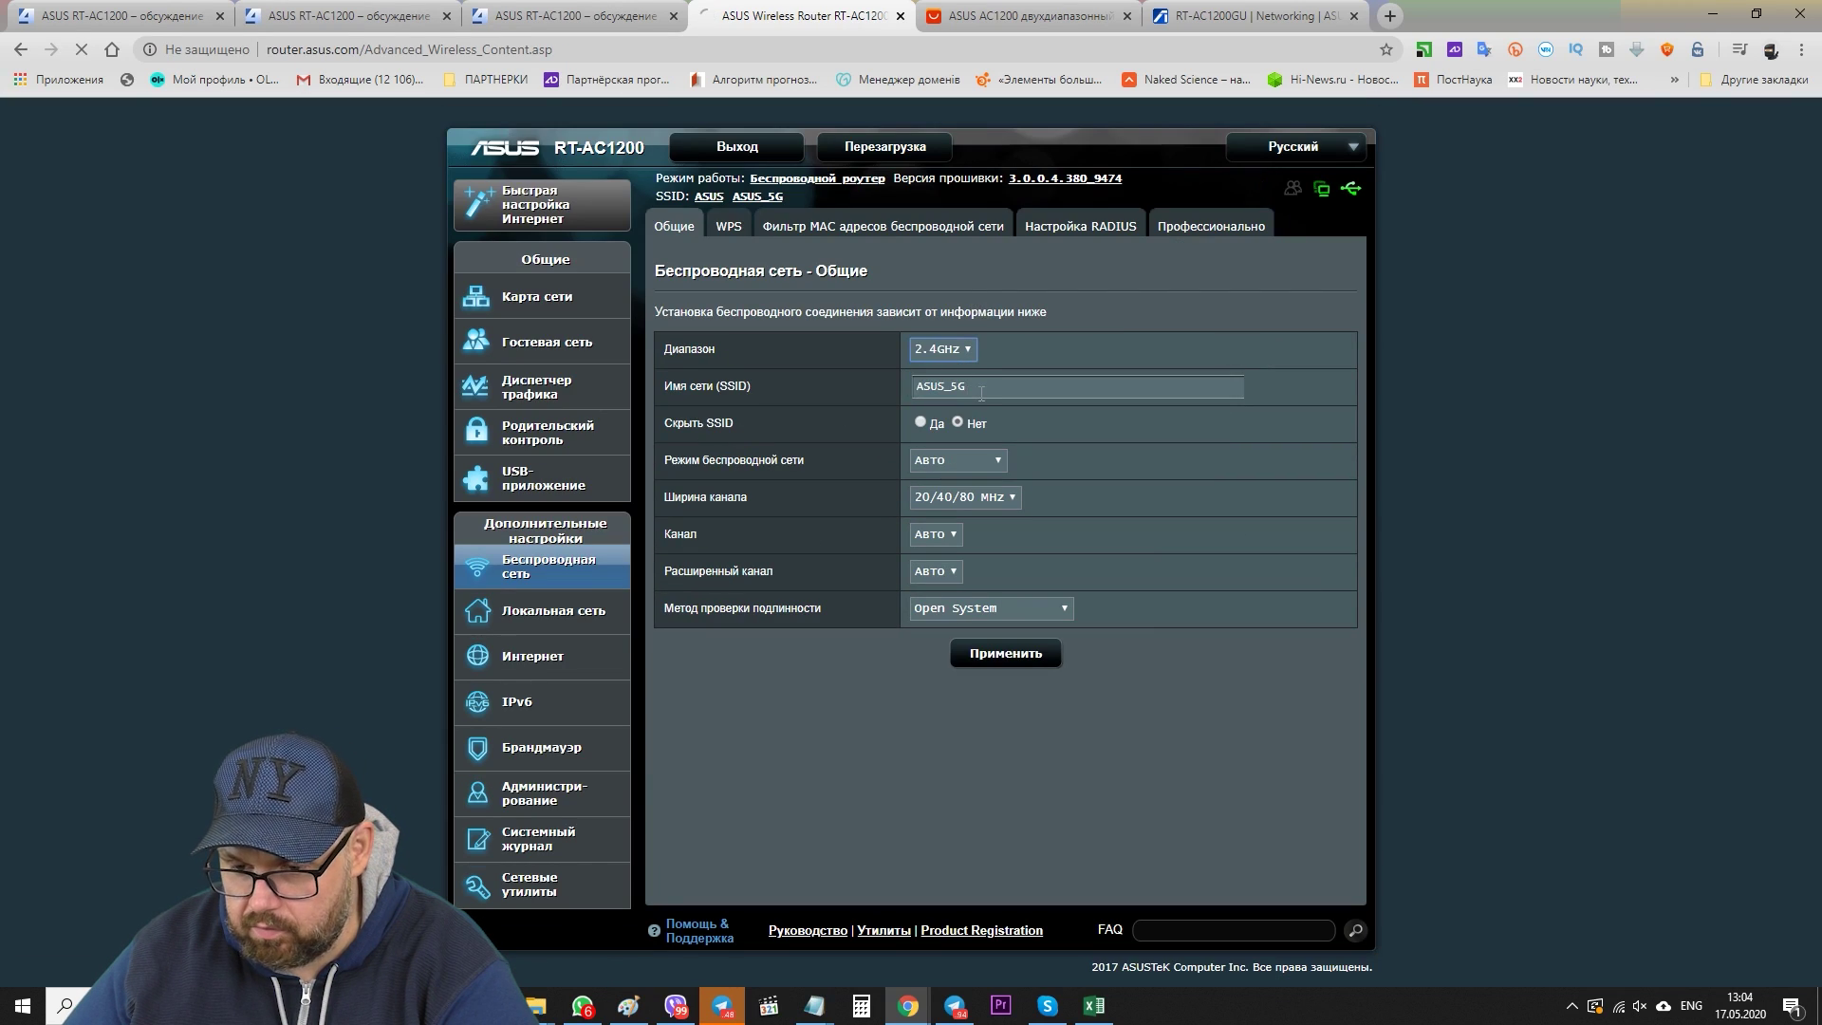
click(968, 495)
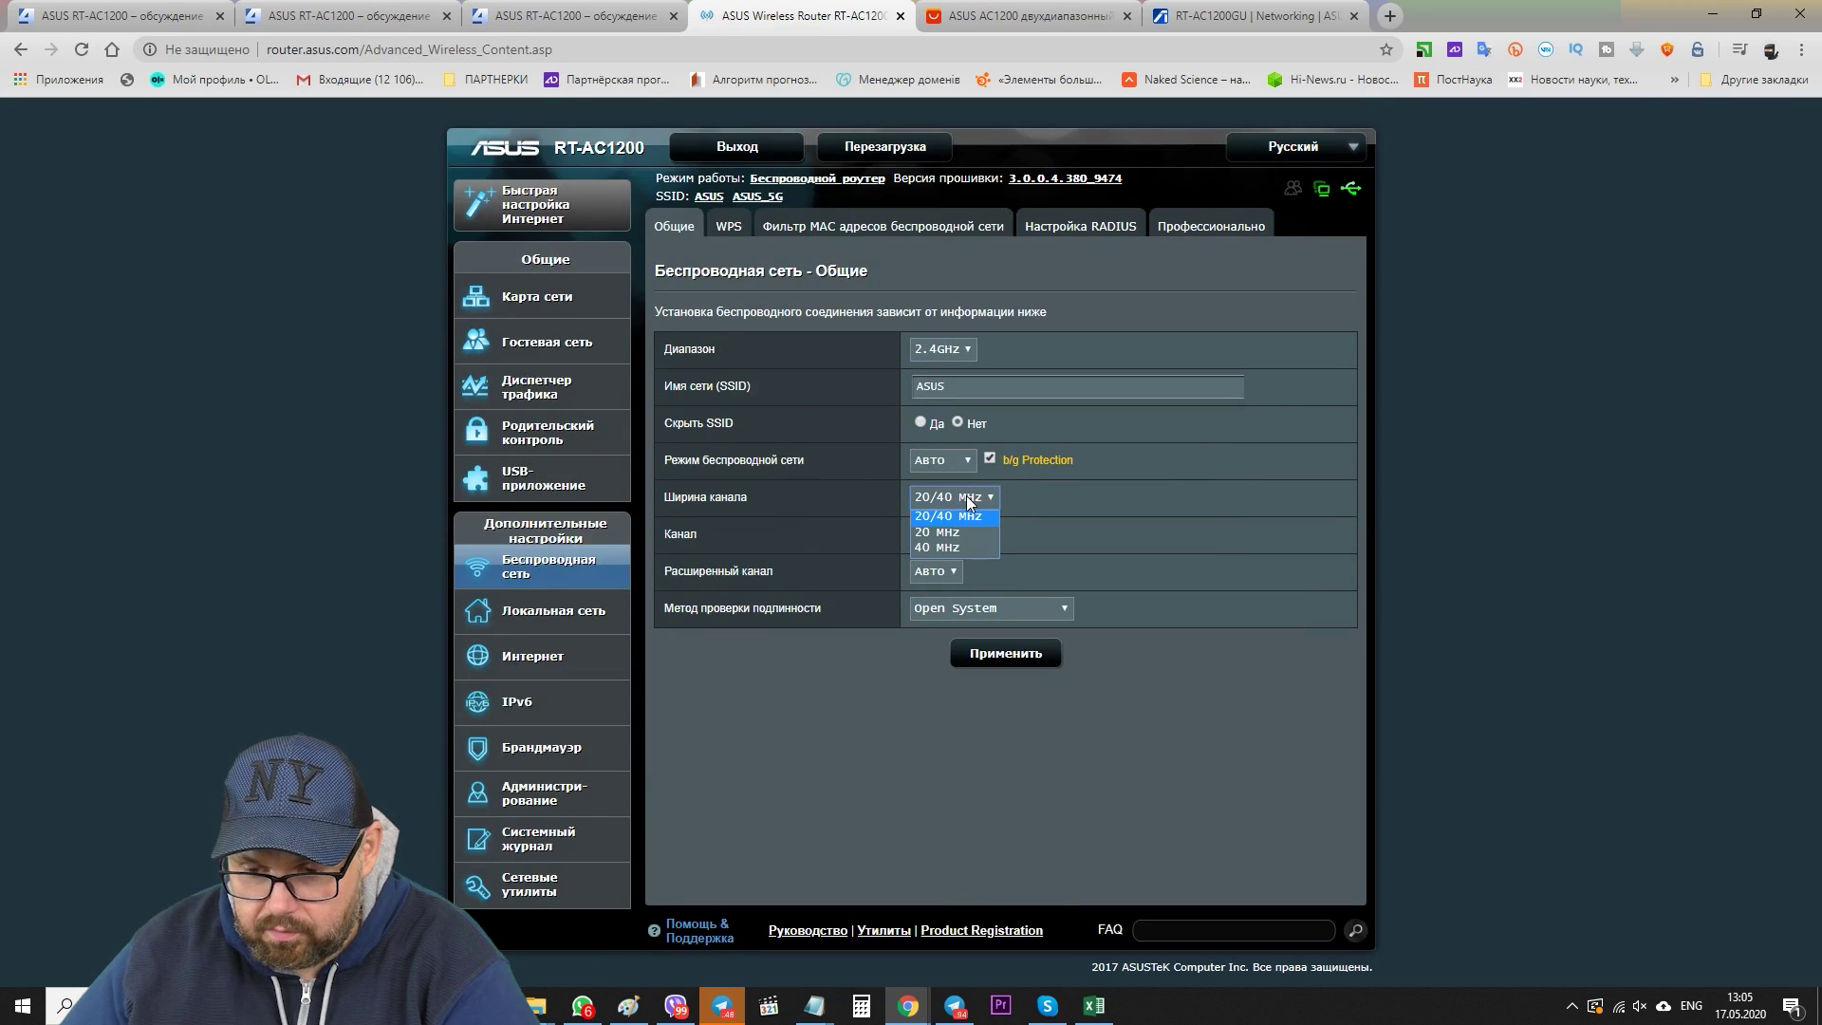
click(968, 500)
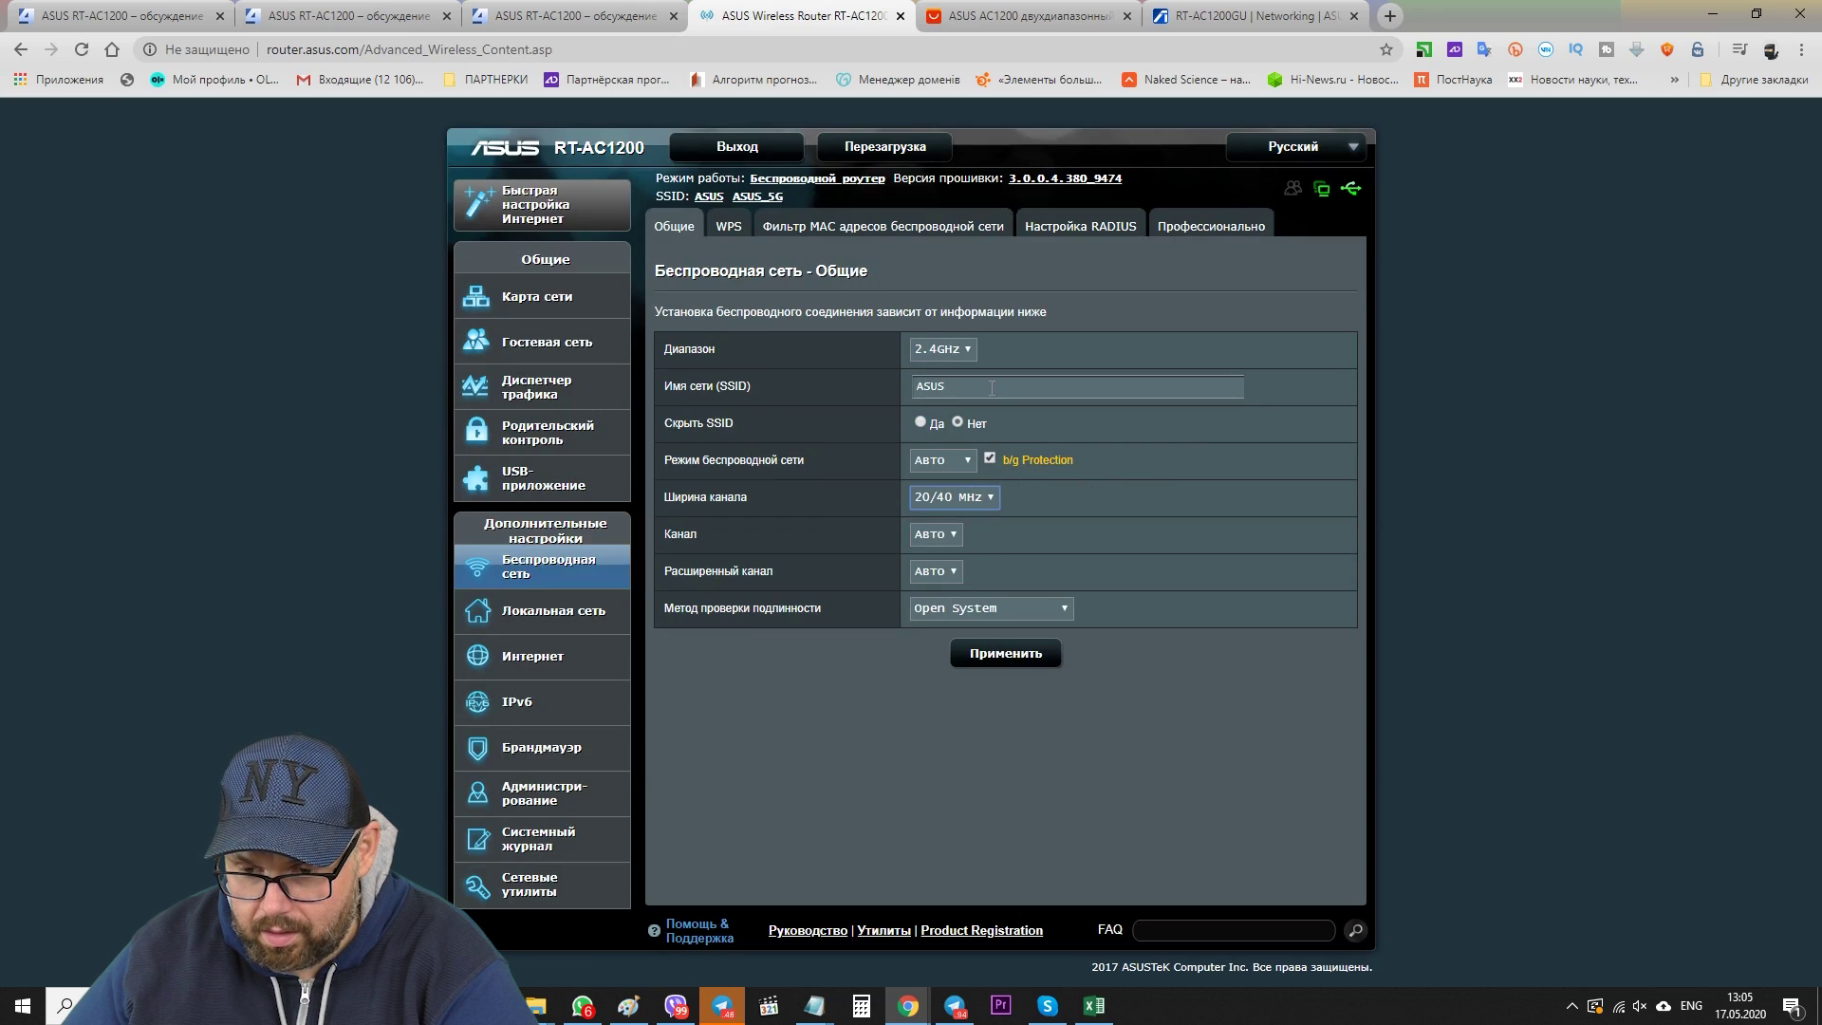
click(961, 611)
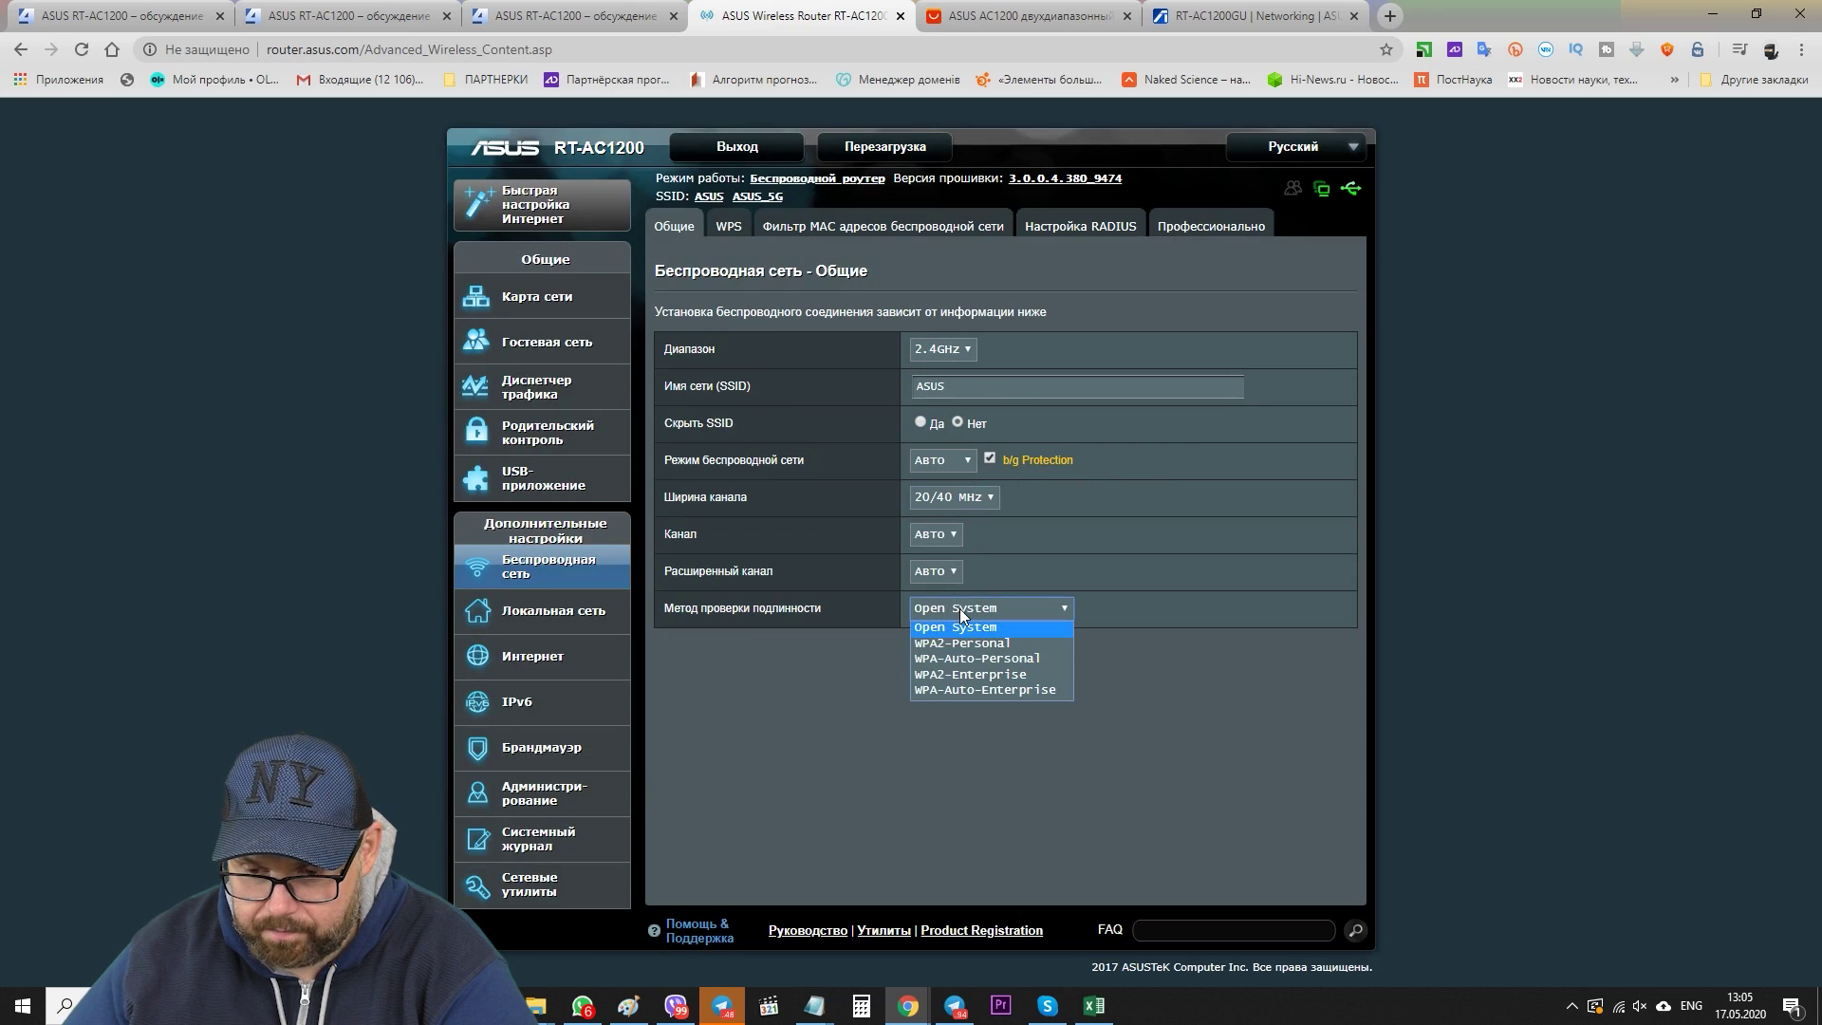
click(959, 607)
click(932, 532)
click(935, 538)
click(1211, 226)
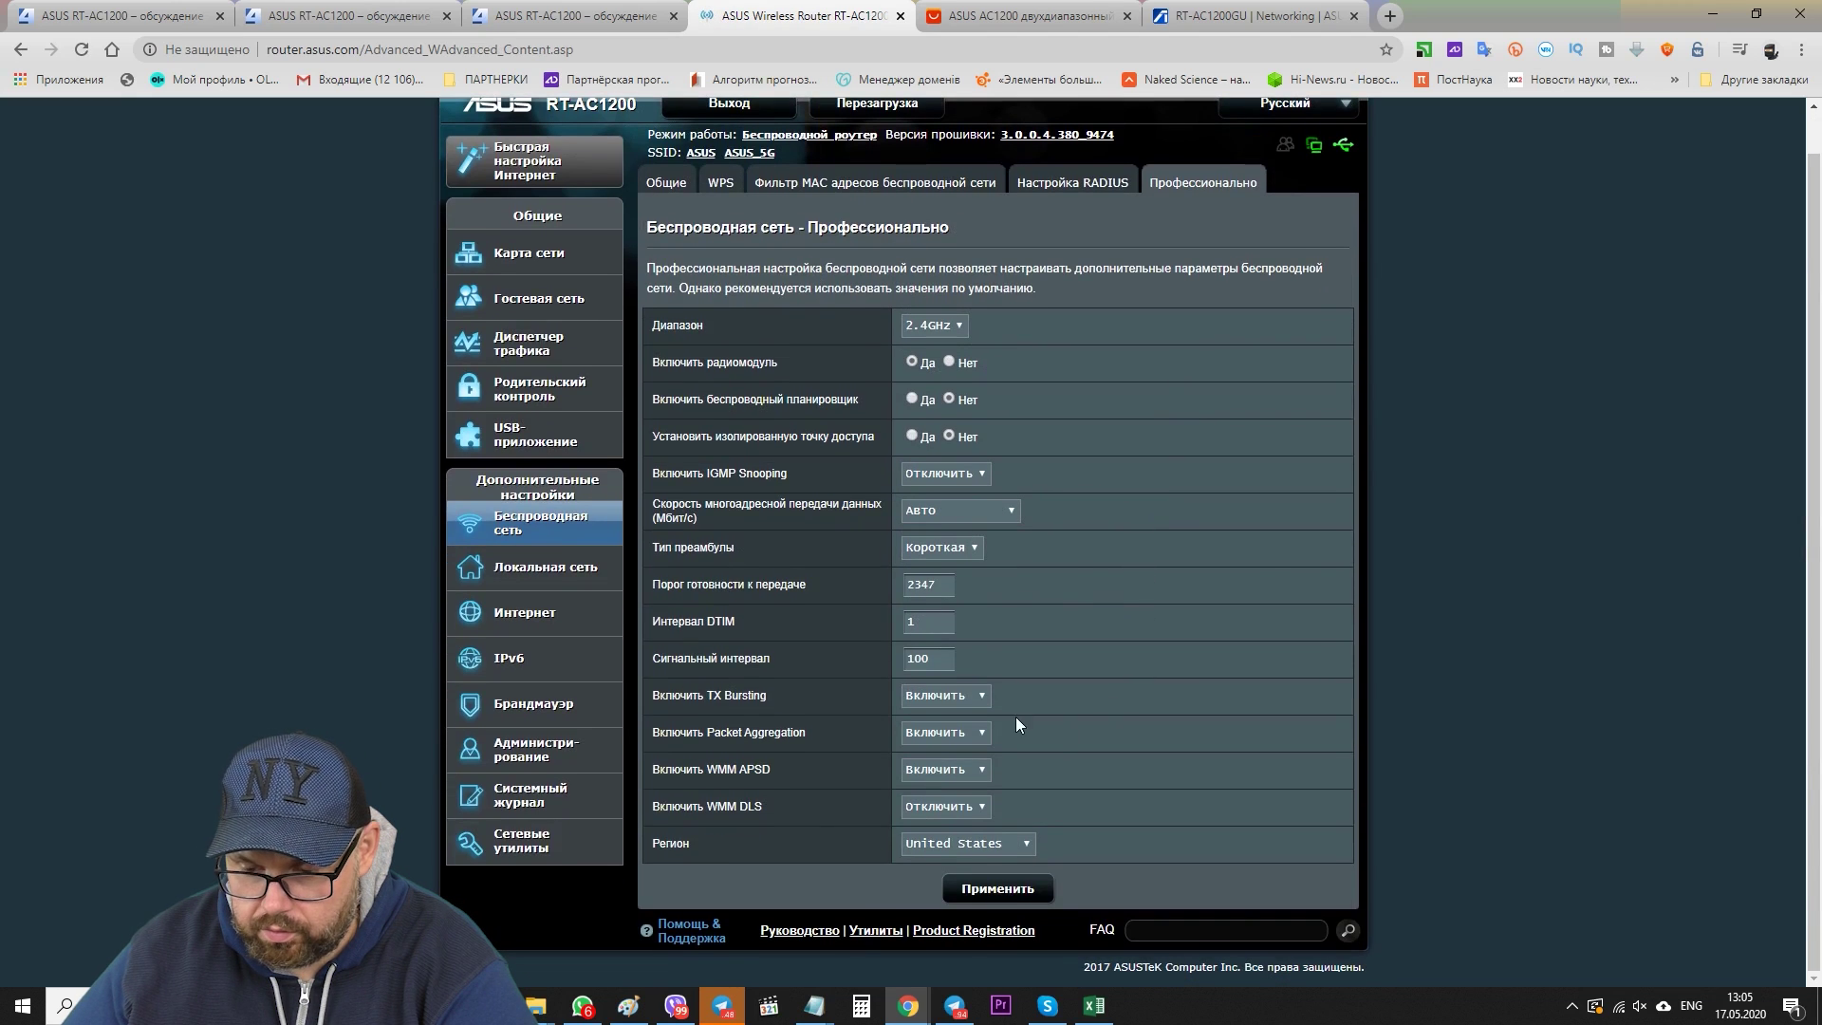
click(698, 188)
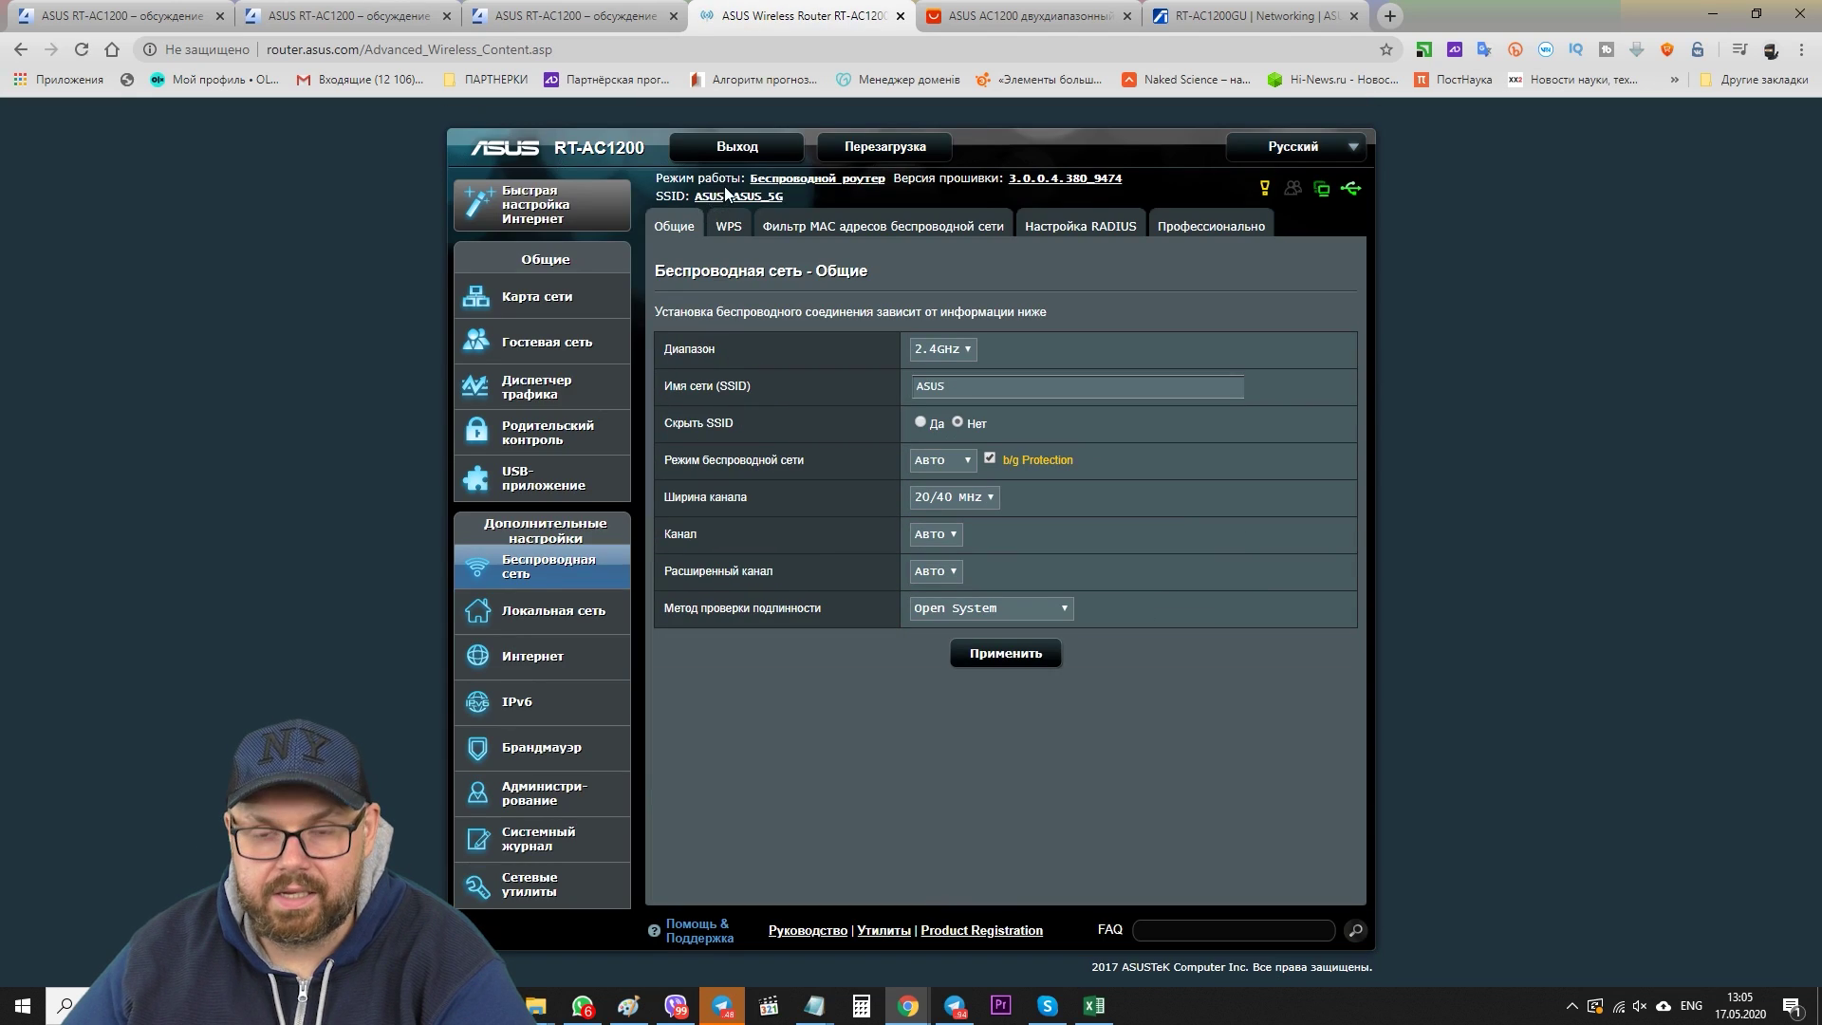
- Look through the LAN IP, DHCP server, static routes and IPTV pages
click(538, 621)
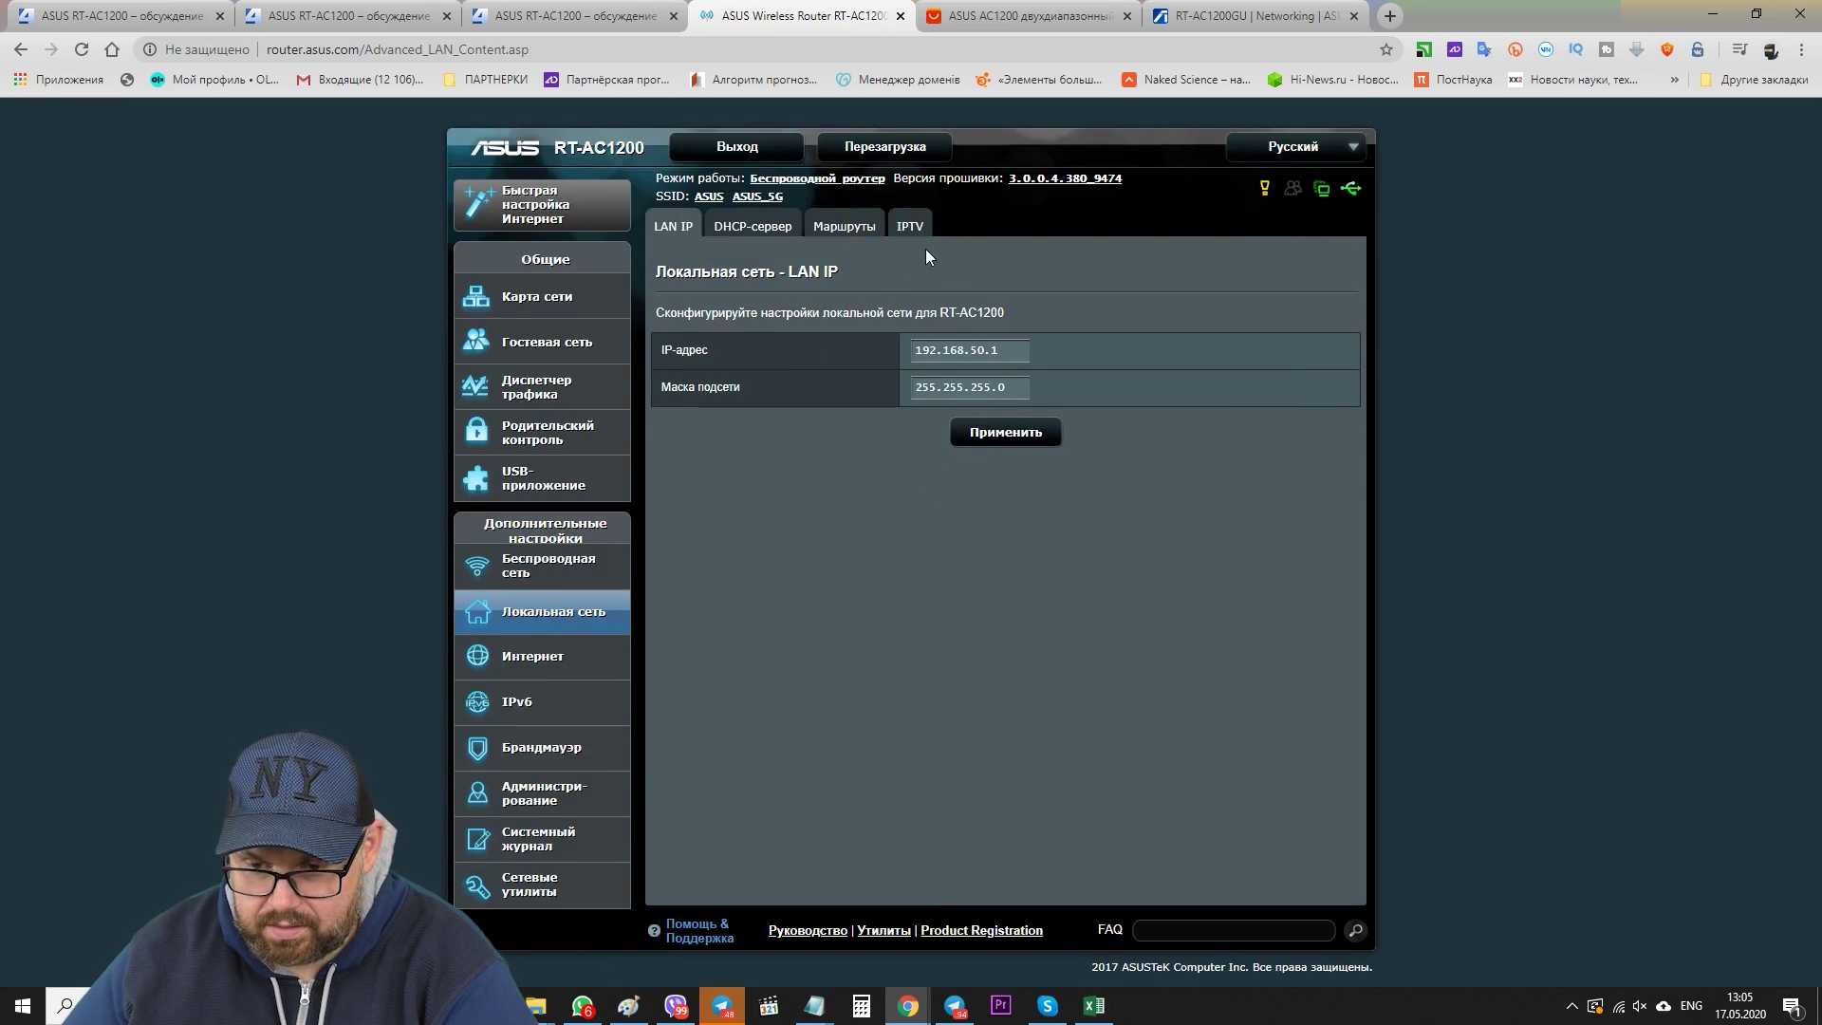
click(756, 223)
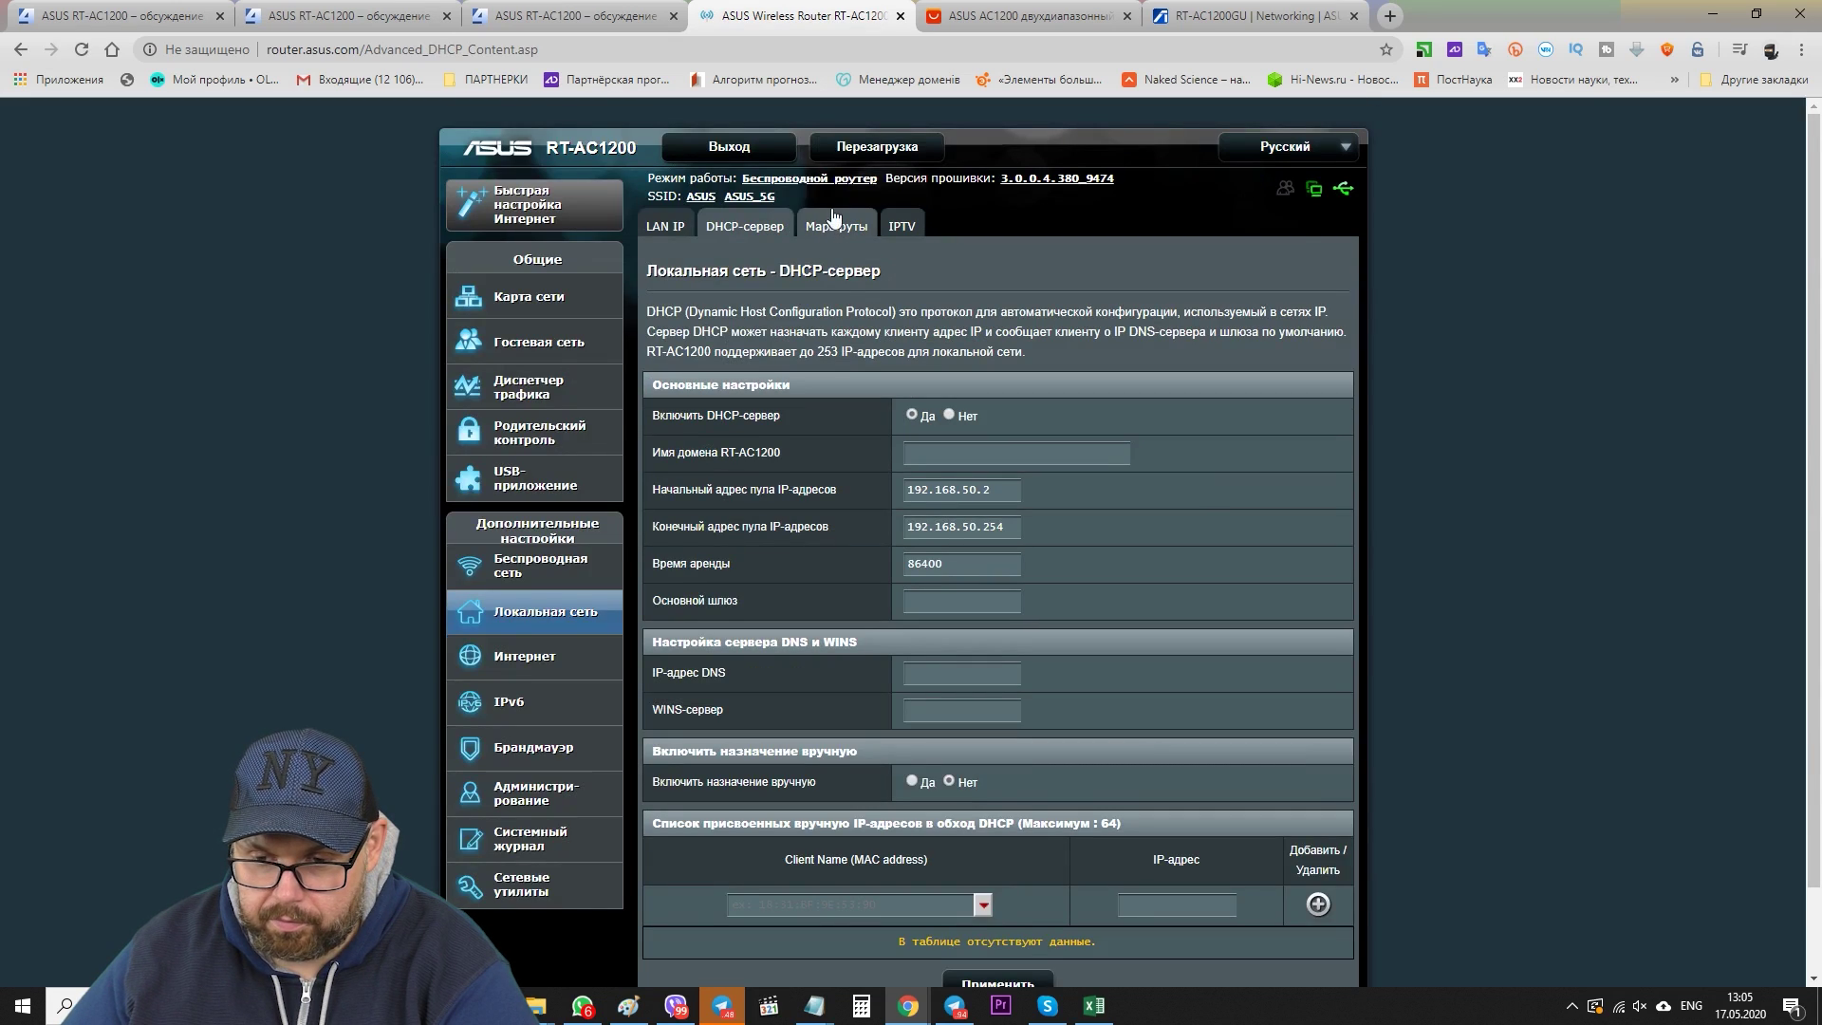
click(842, 235)
click(909, 235)
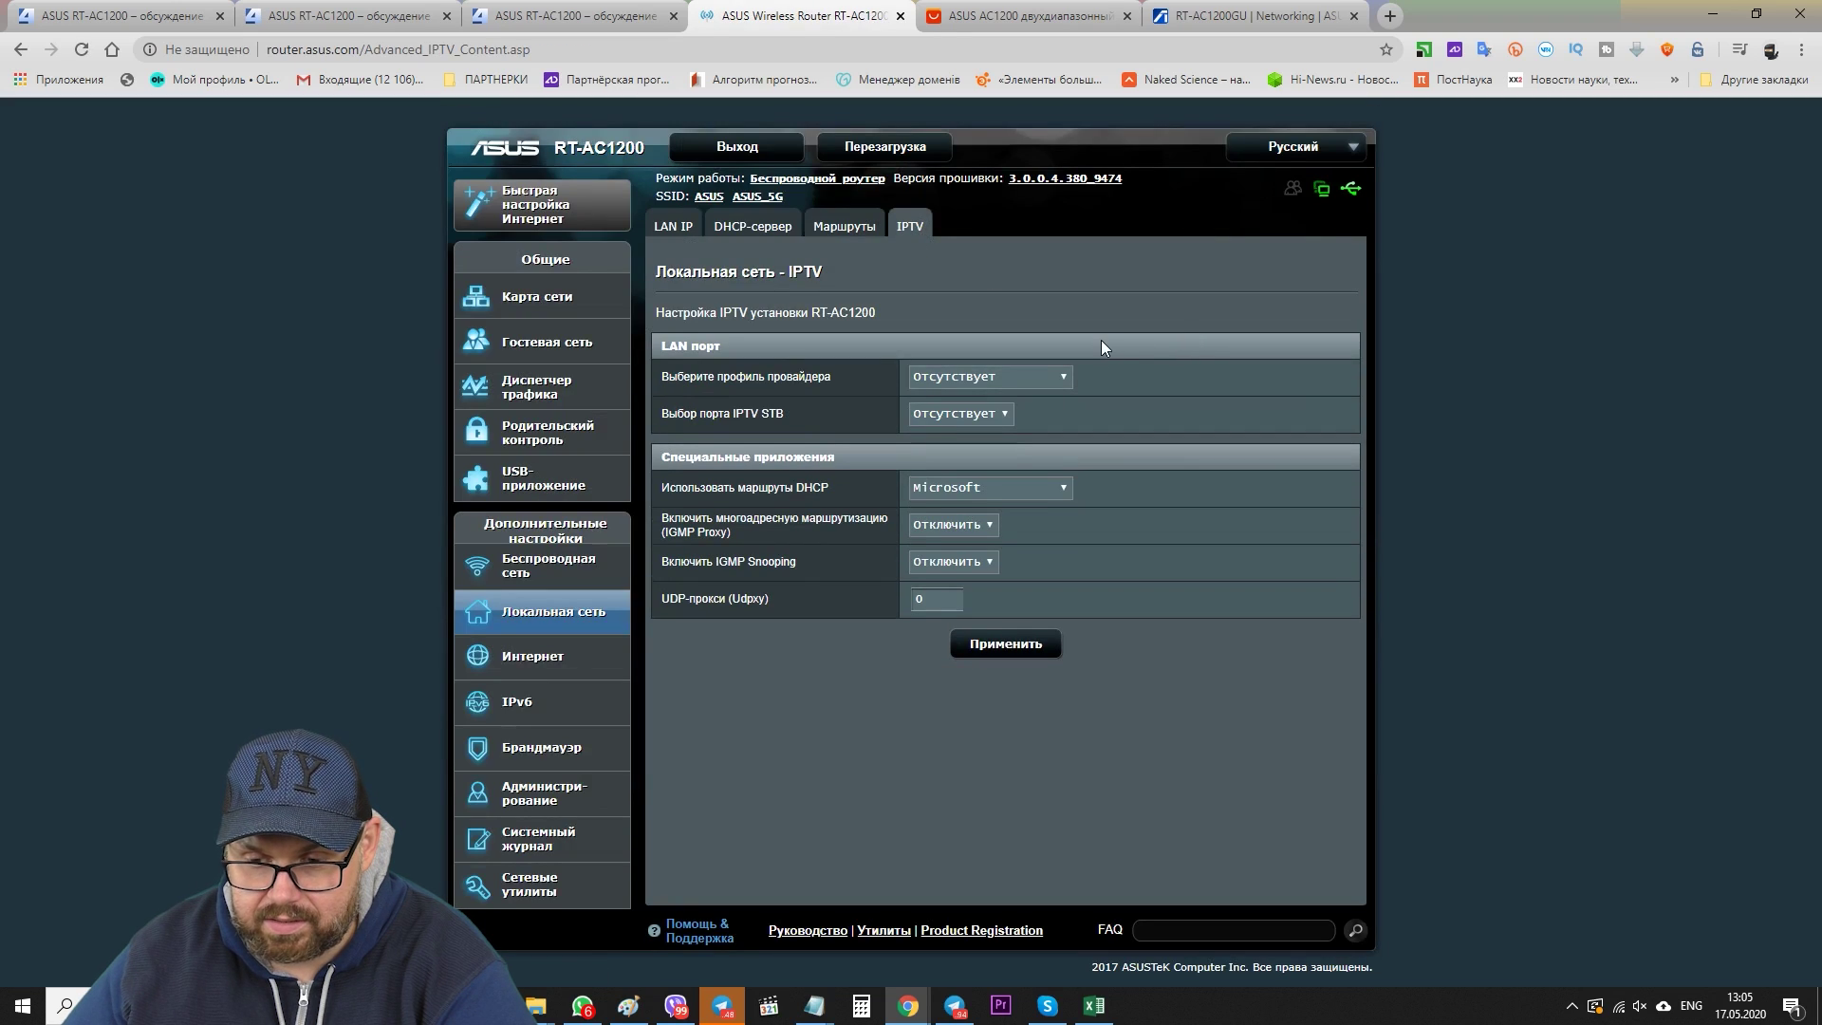
- Check the IPTV provider profile and STB port lists, keeping both on Отсутствует
click(1031, 377)
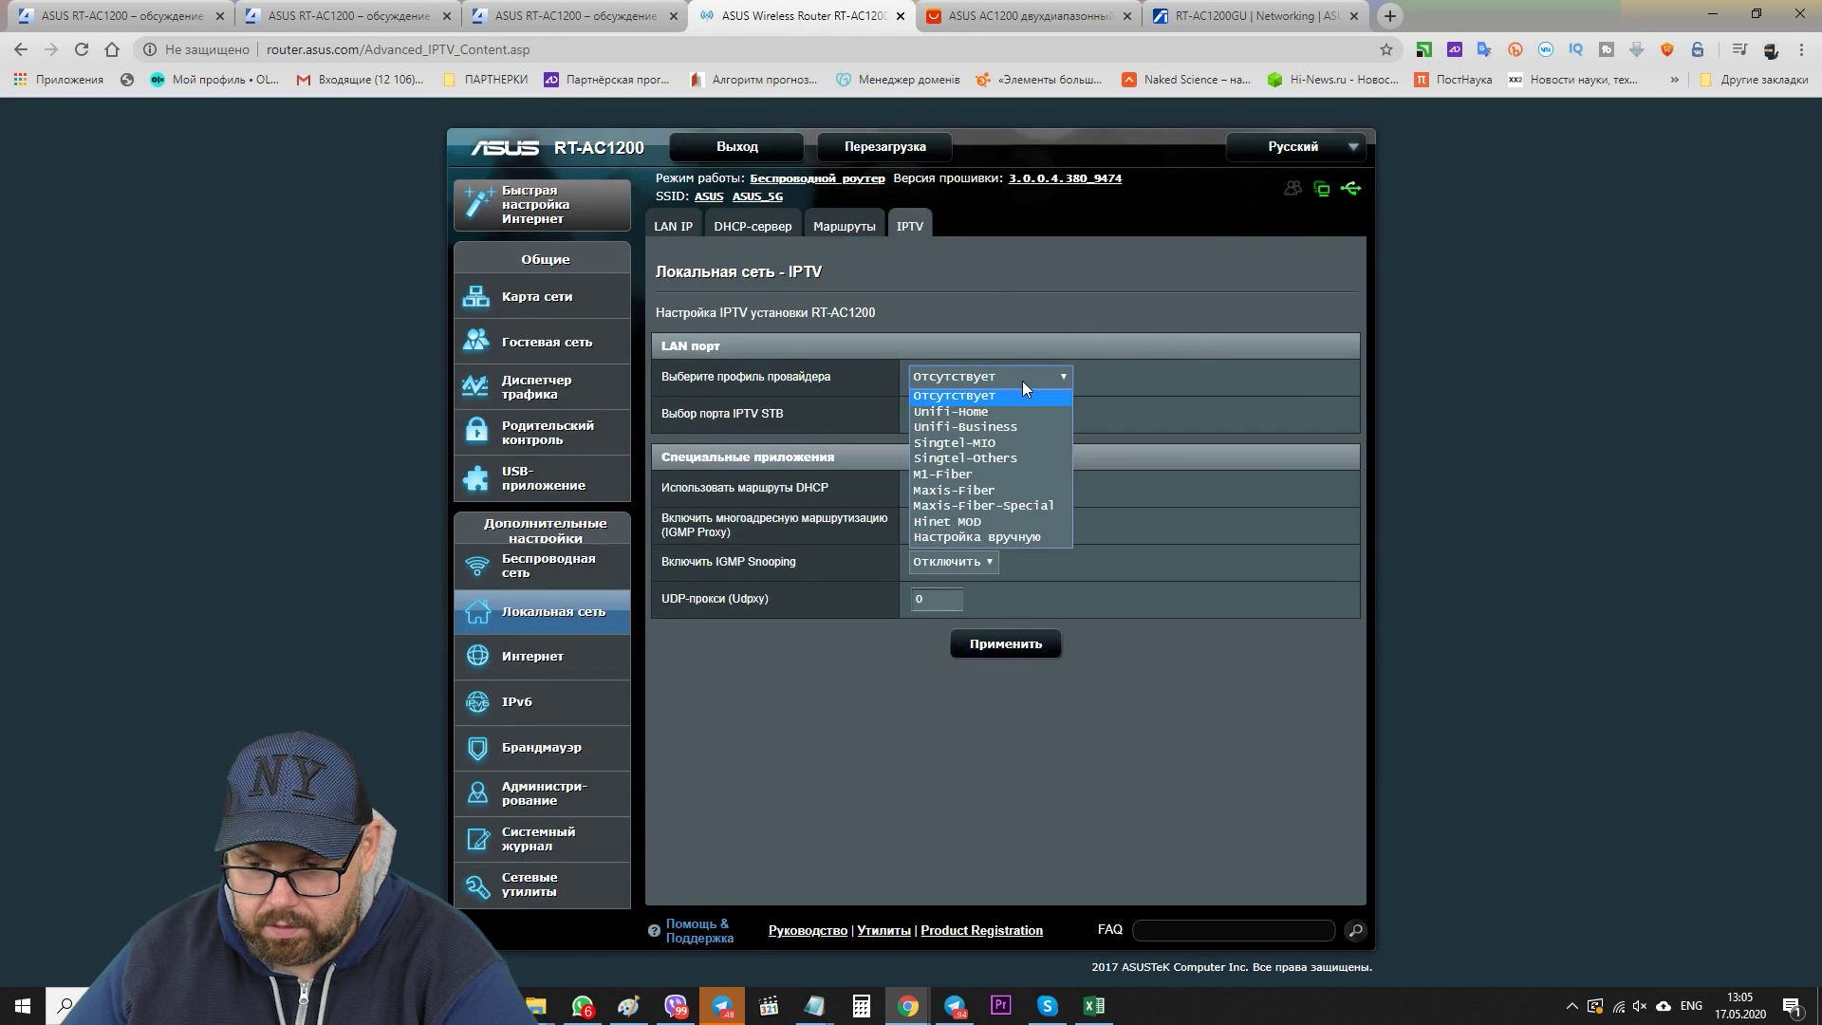
click(1022, 379)
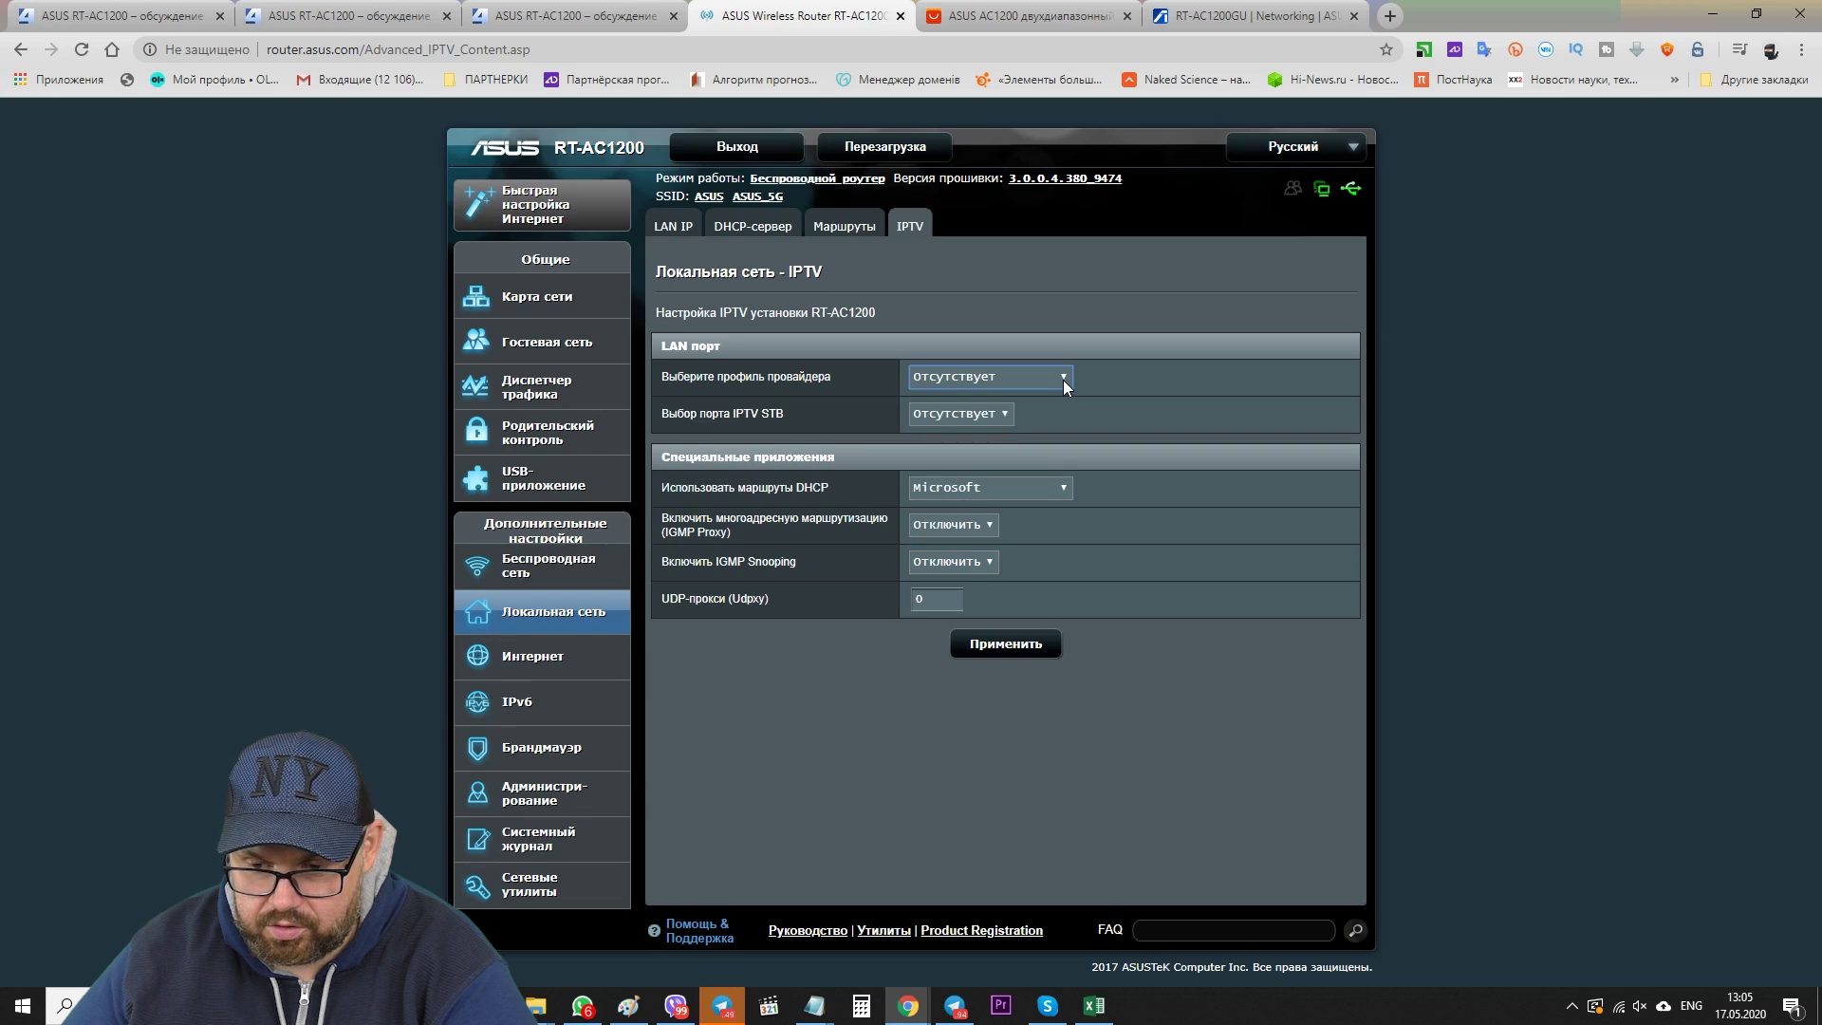
click(993, 375)
click(997, 384)
click(970, 414)
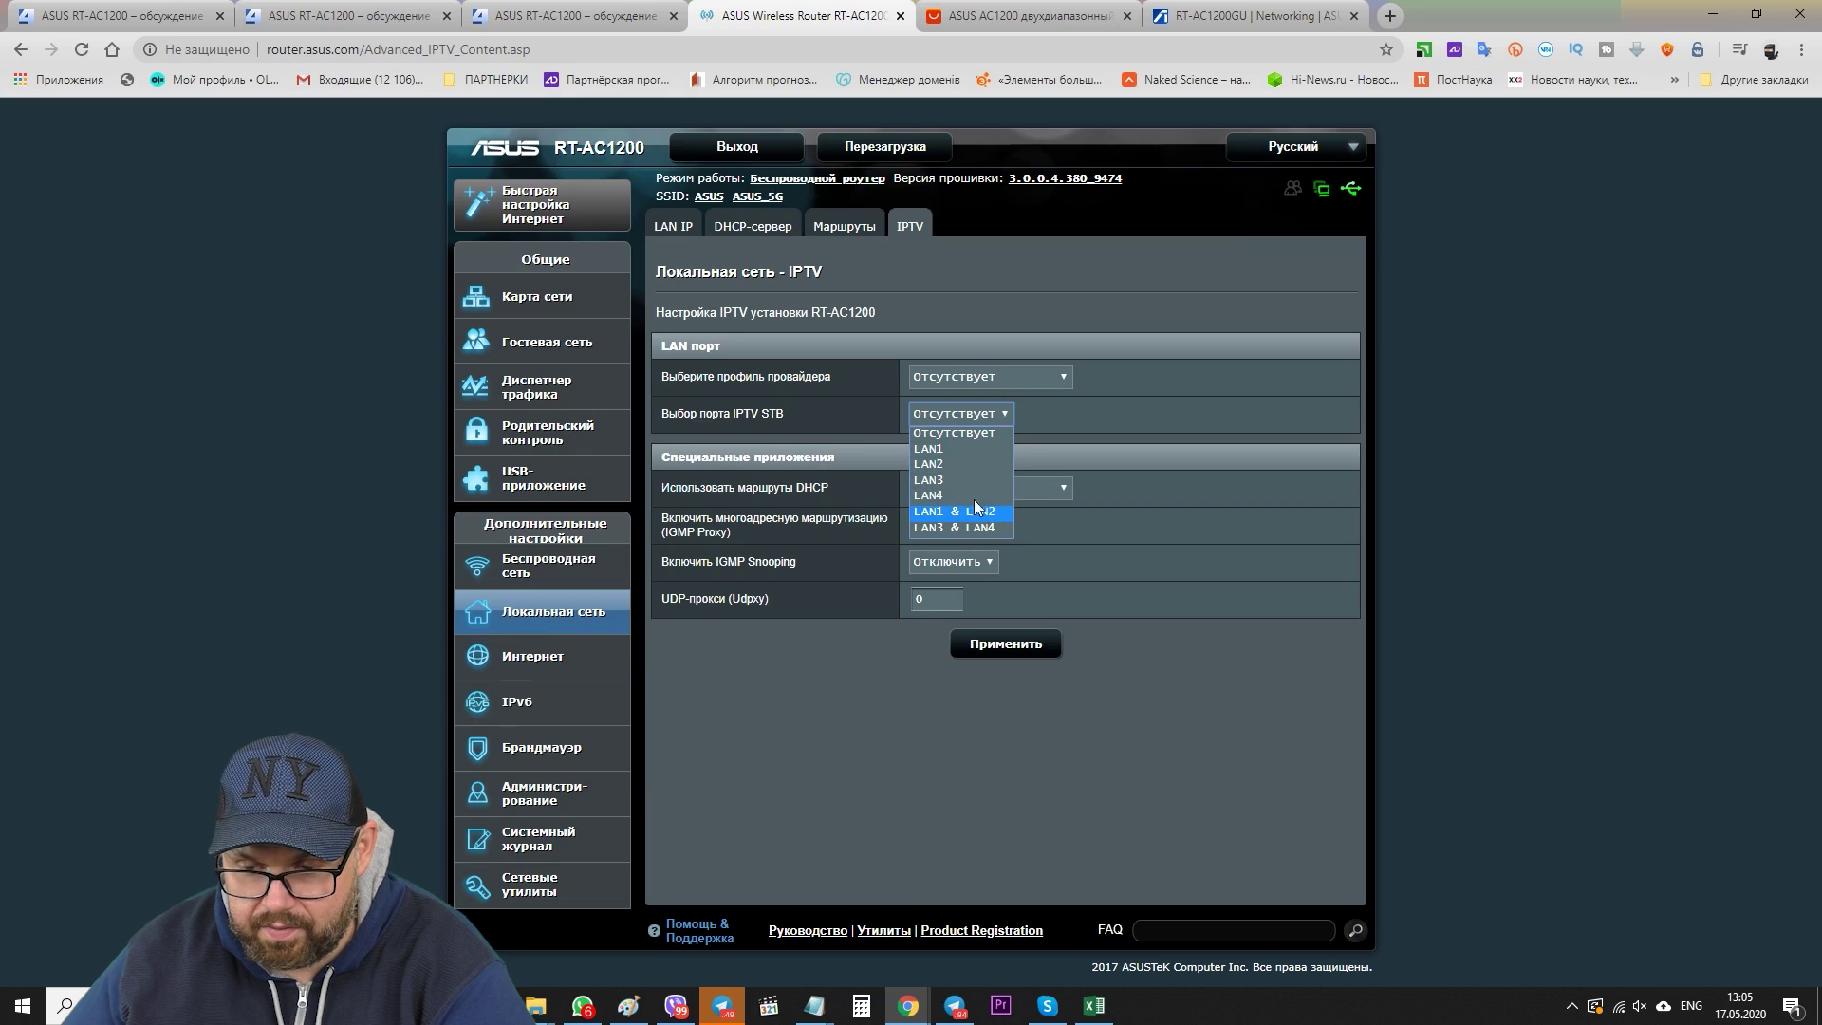
click(965, 423)
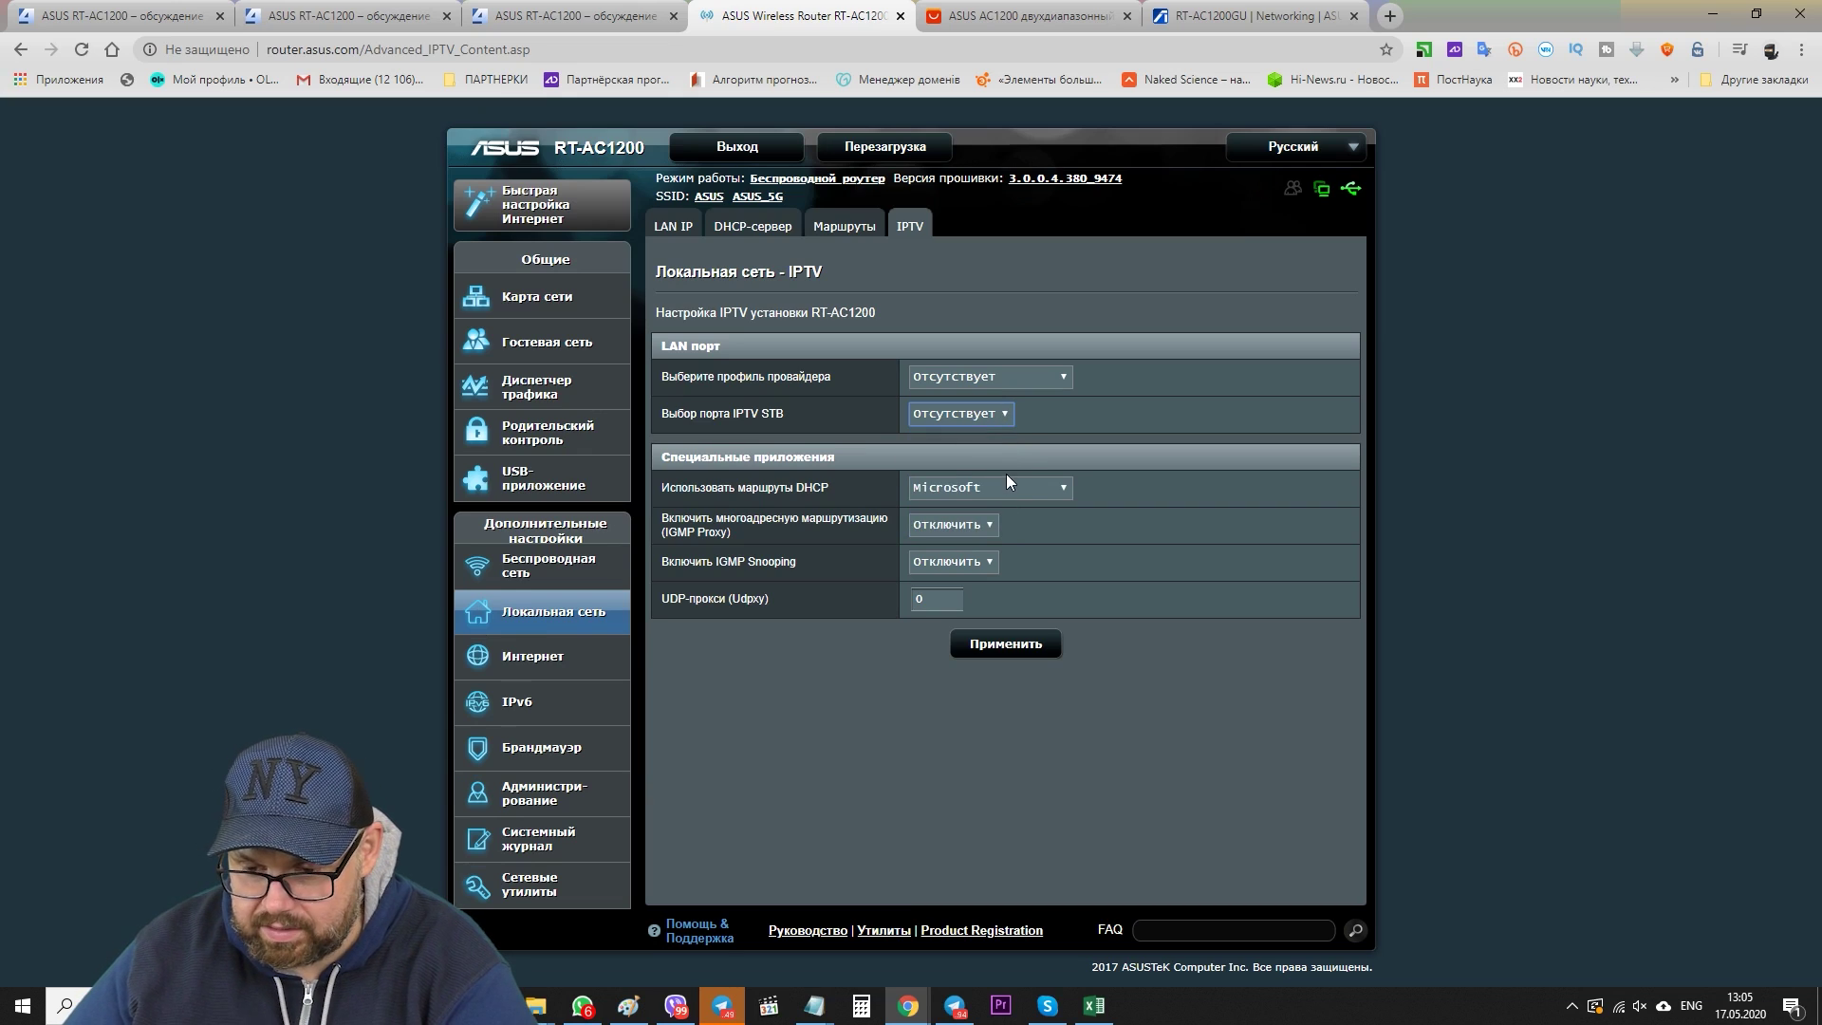
click(549, 661)
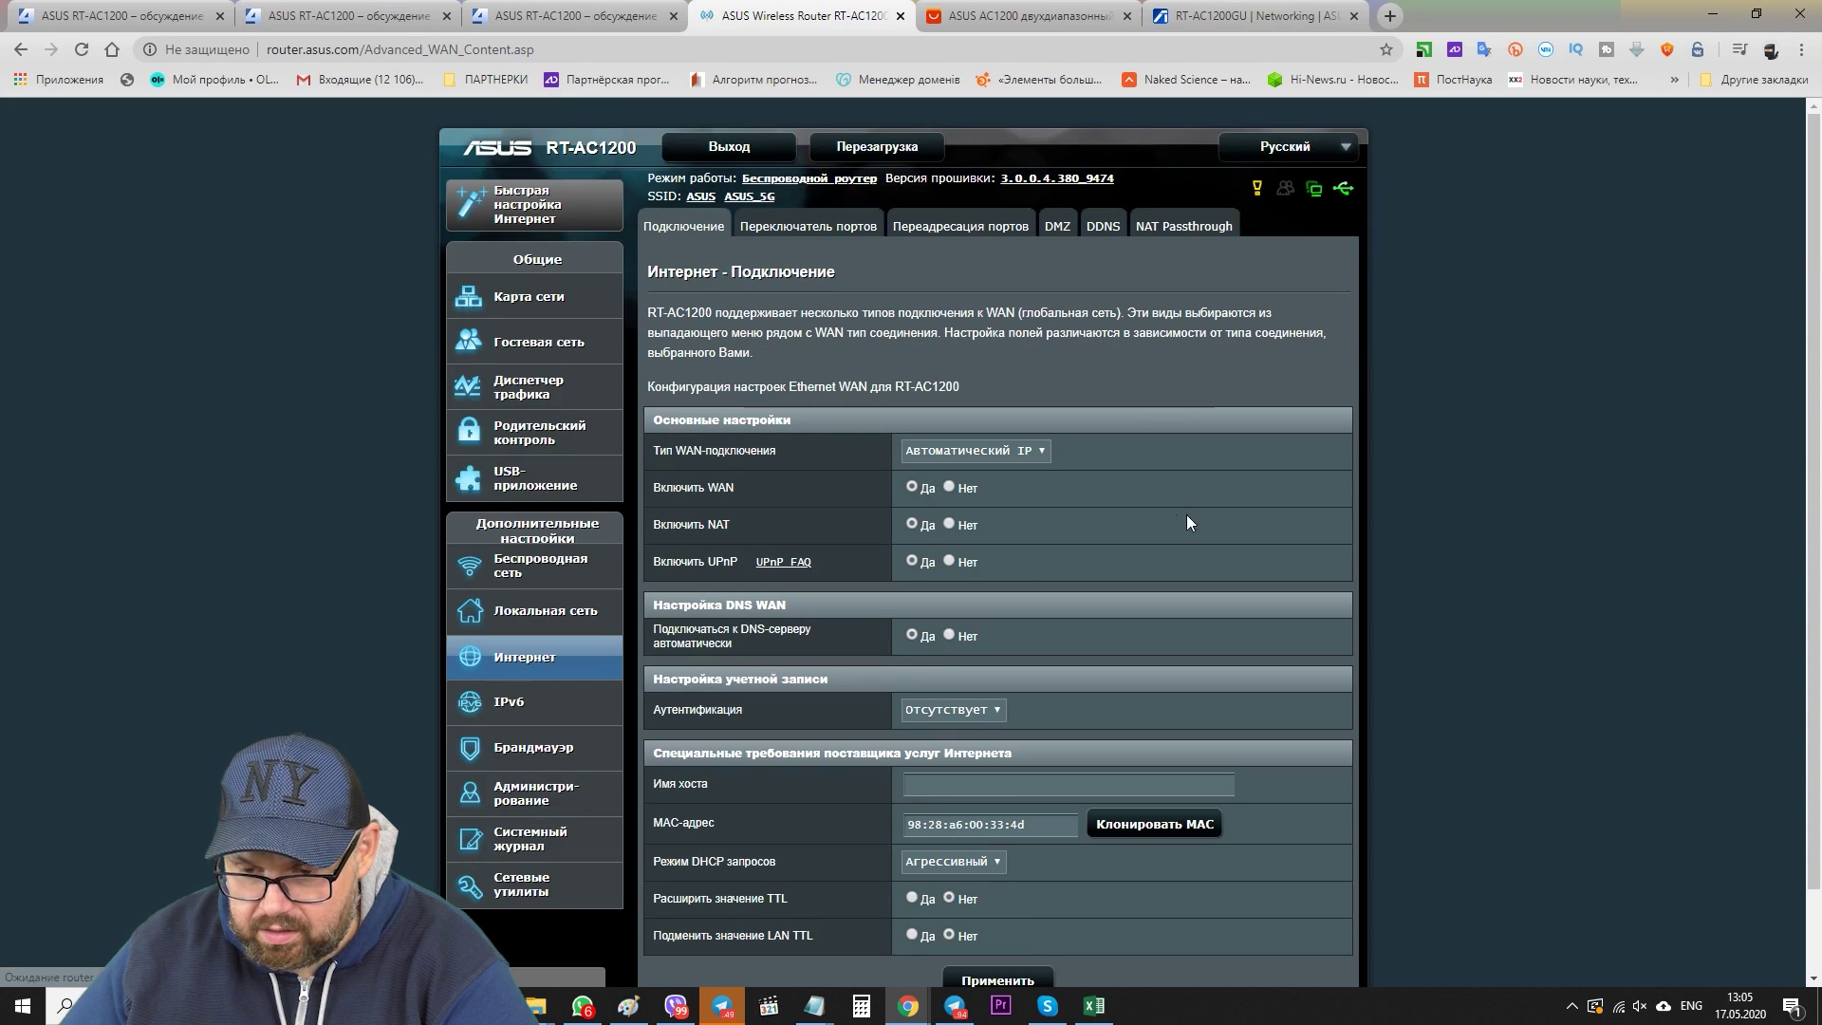
- Scroll the WAN page and check the WAN connection type options, leaving Automatic IP
scroll(1084, 498, down, 1)
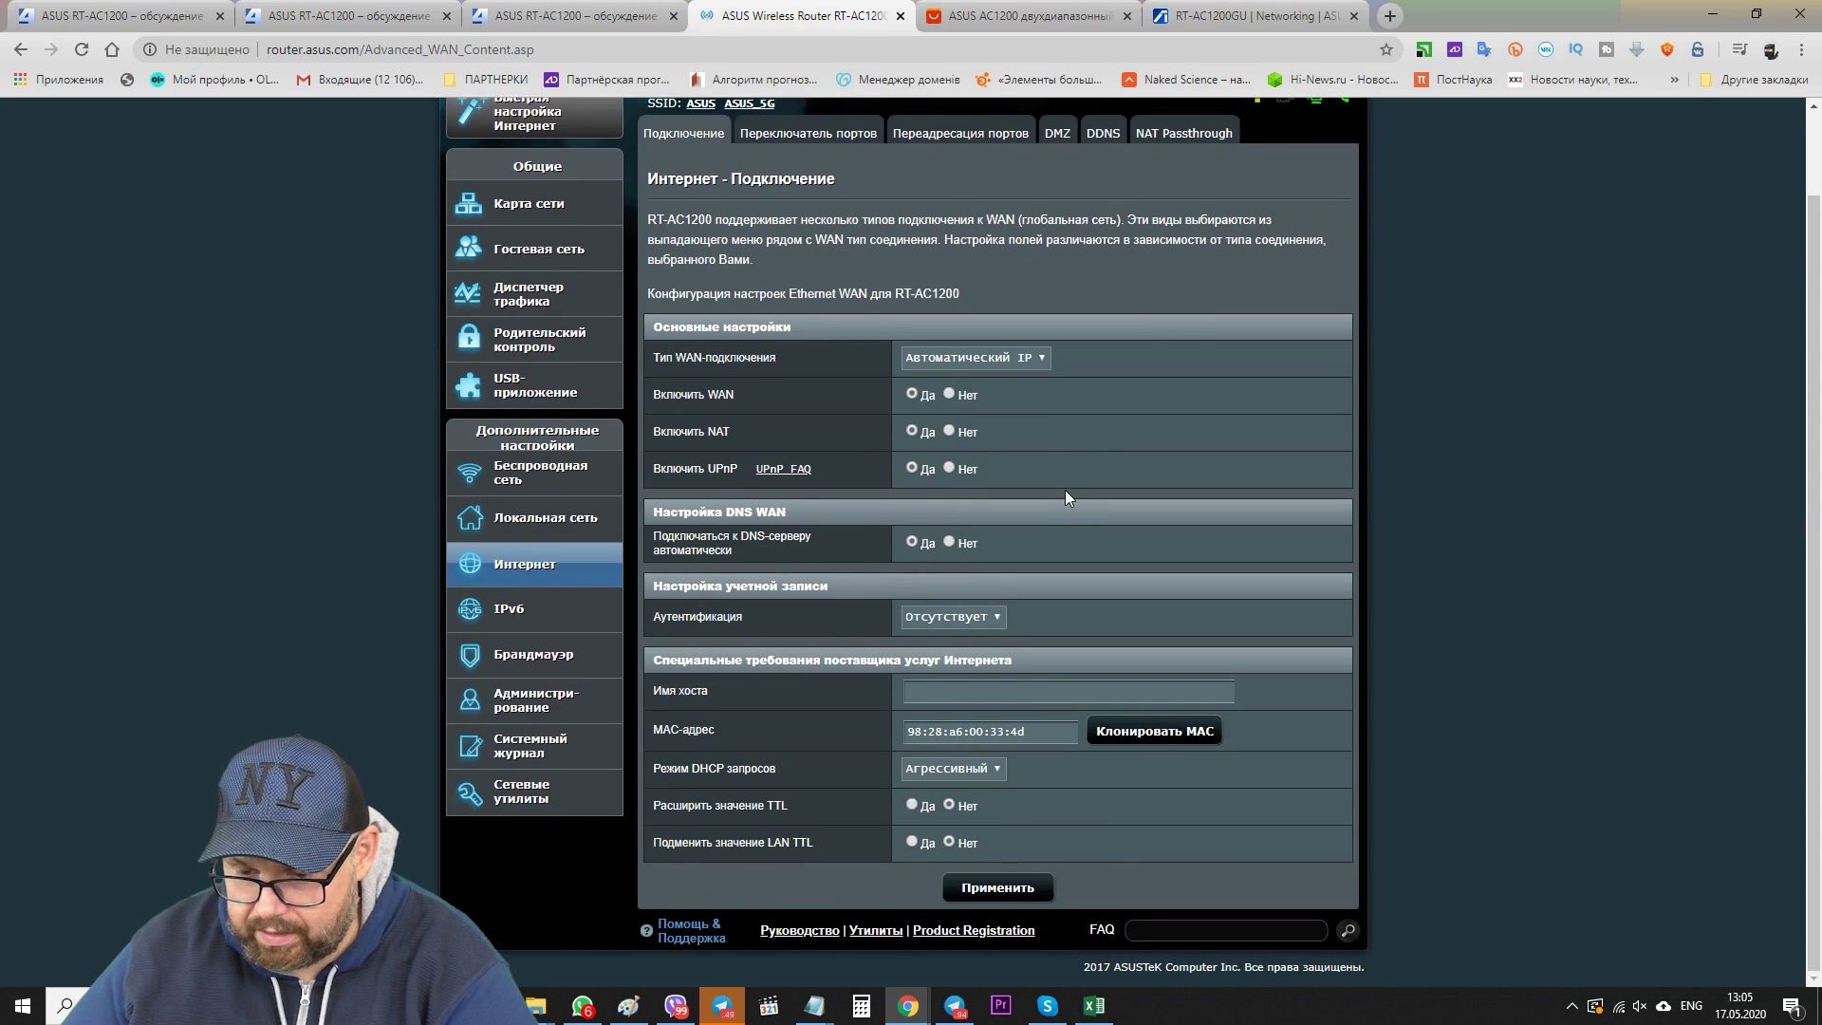
click(989, 351)
click(989, 351)
scroll(935, 209, up, 1)
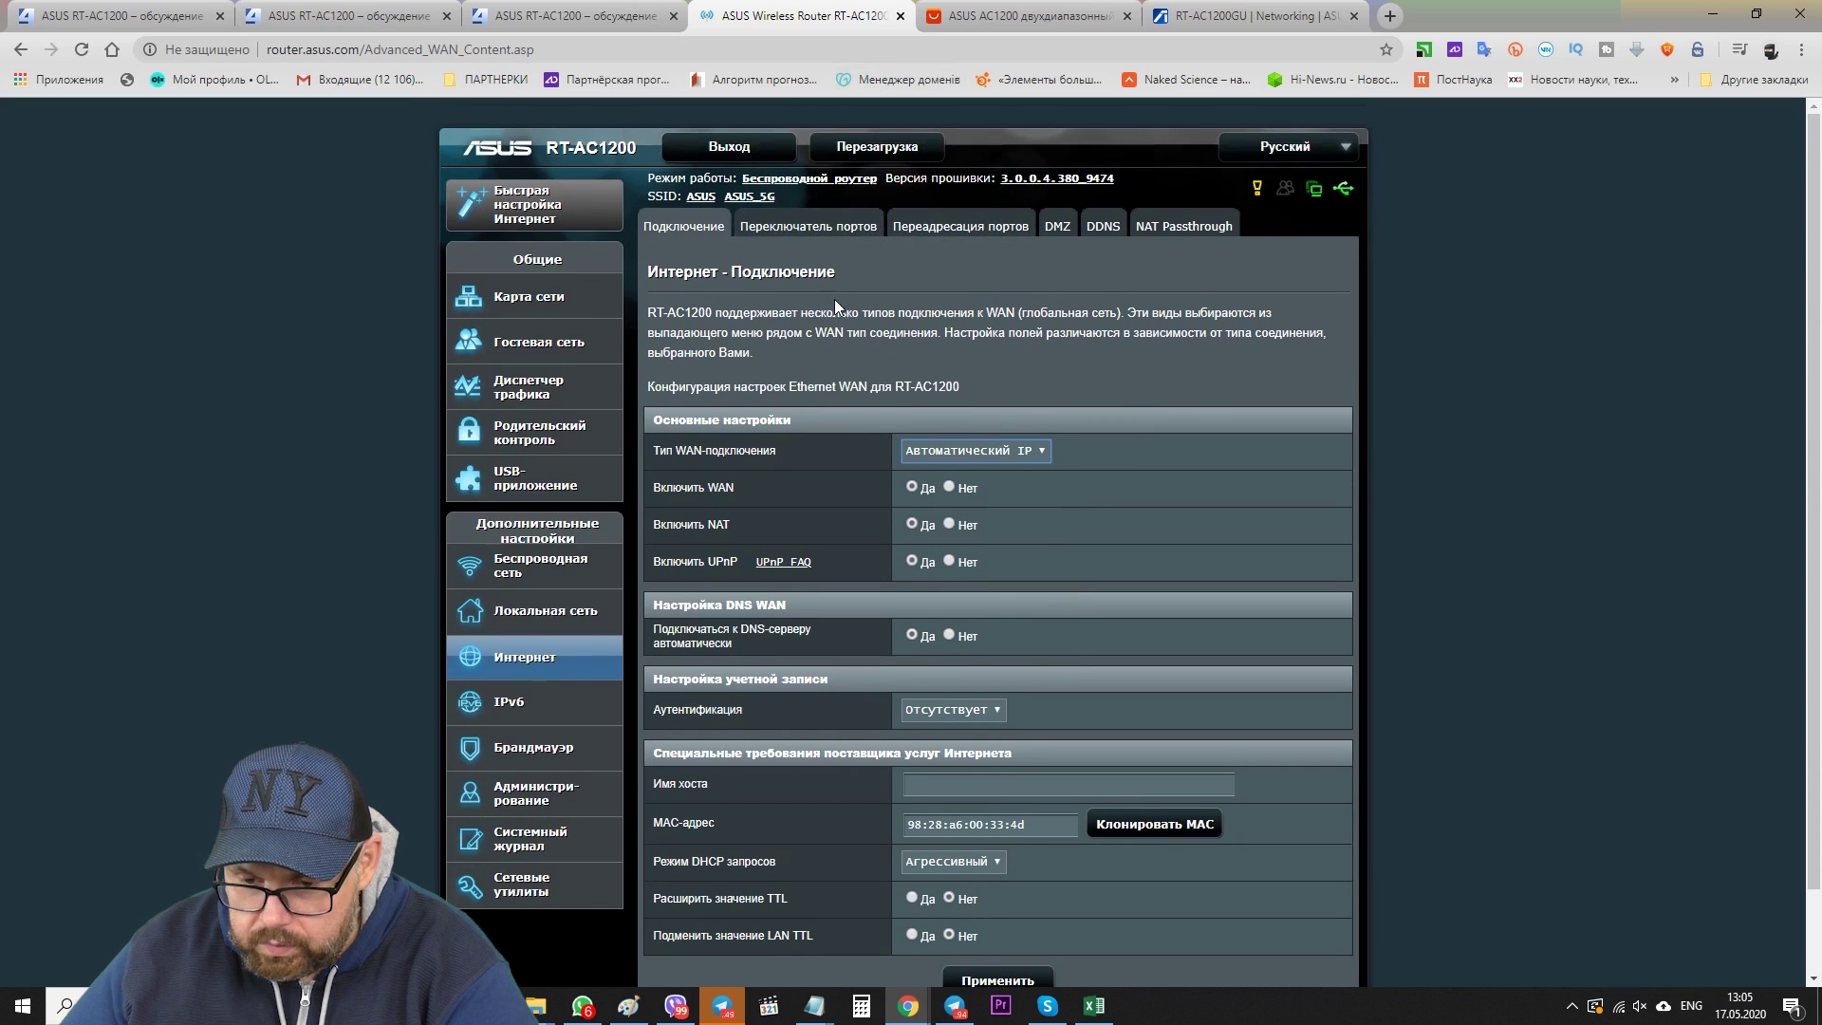
- Look through the Port Trigger, Port Forwarding, DMZ, DDNS and NAT Passthrough pages
click(808, 234)
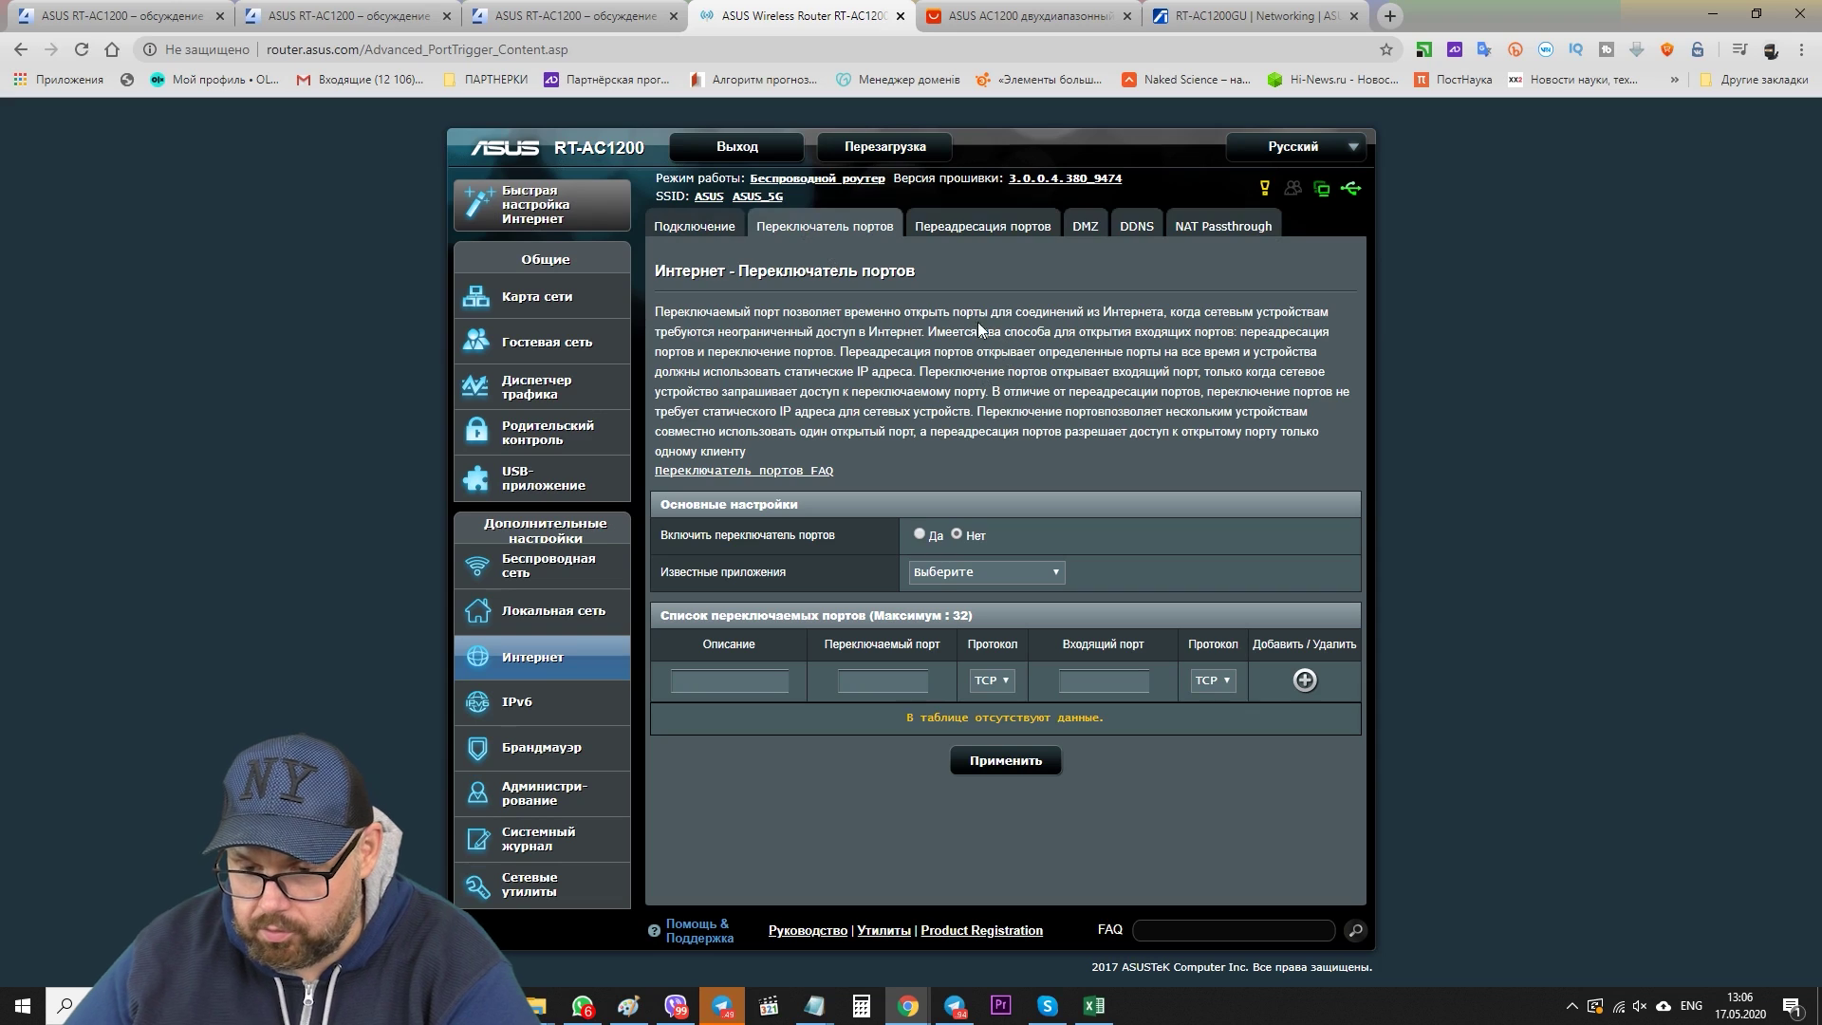
click(982, 228)
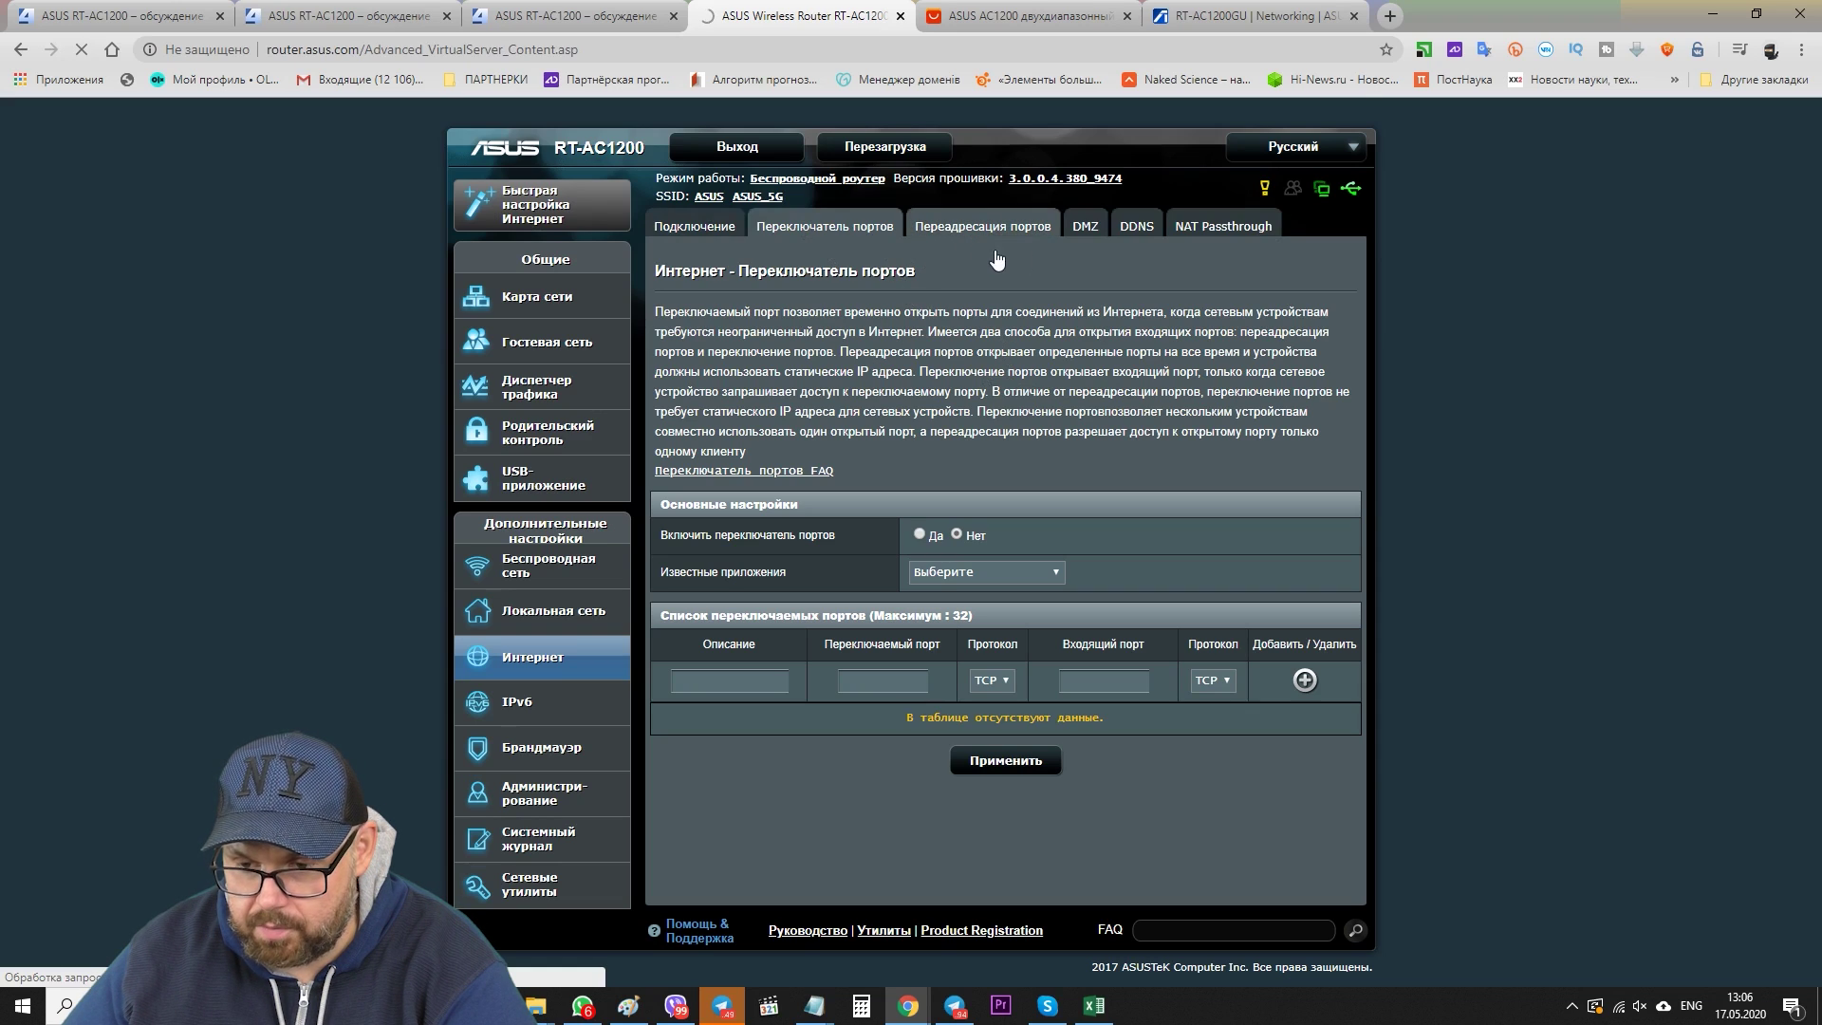
click(1088, 233)
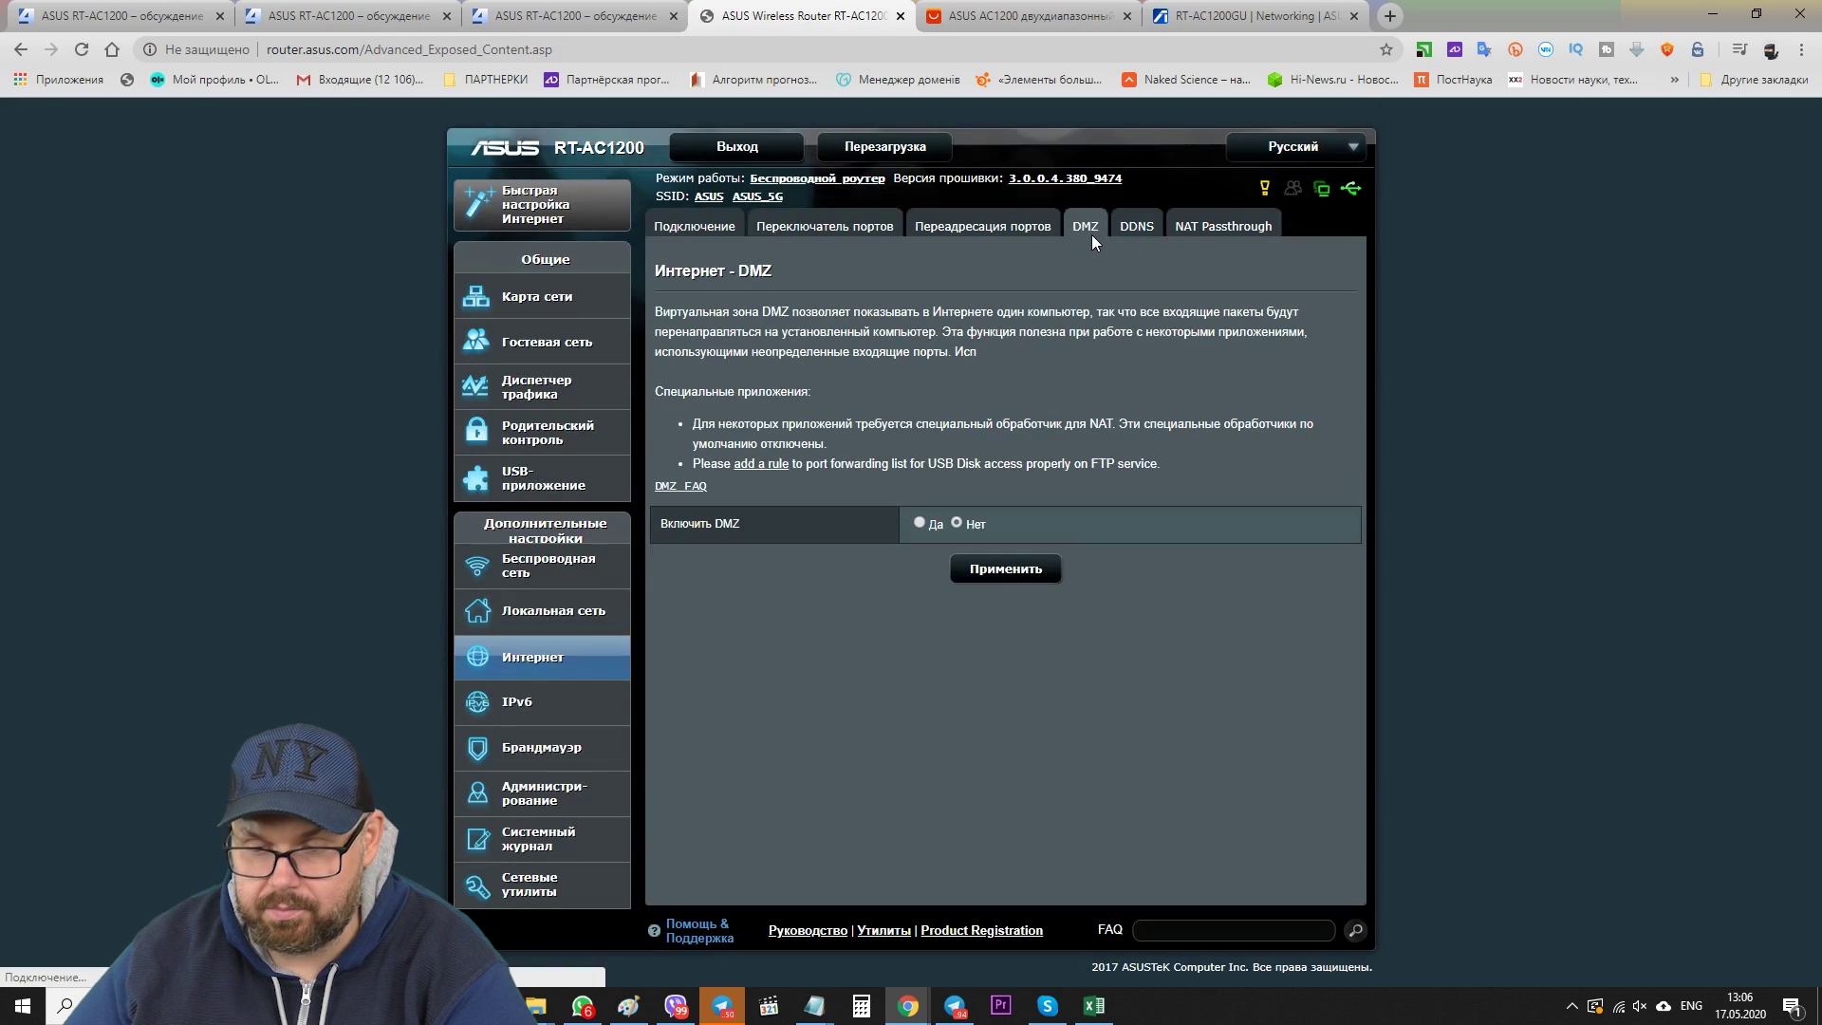
click(1135, 230)
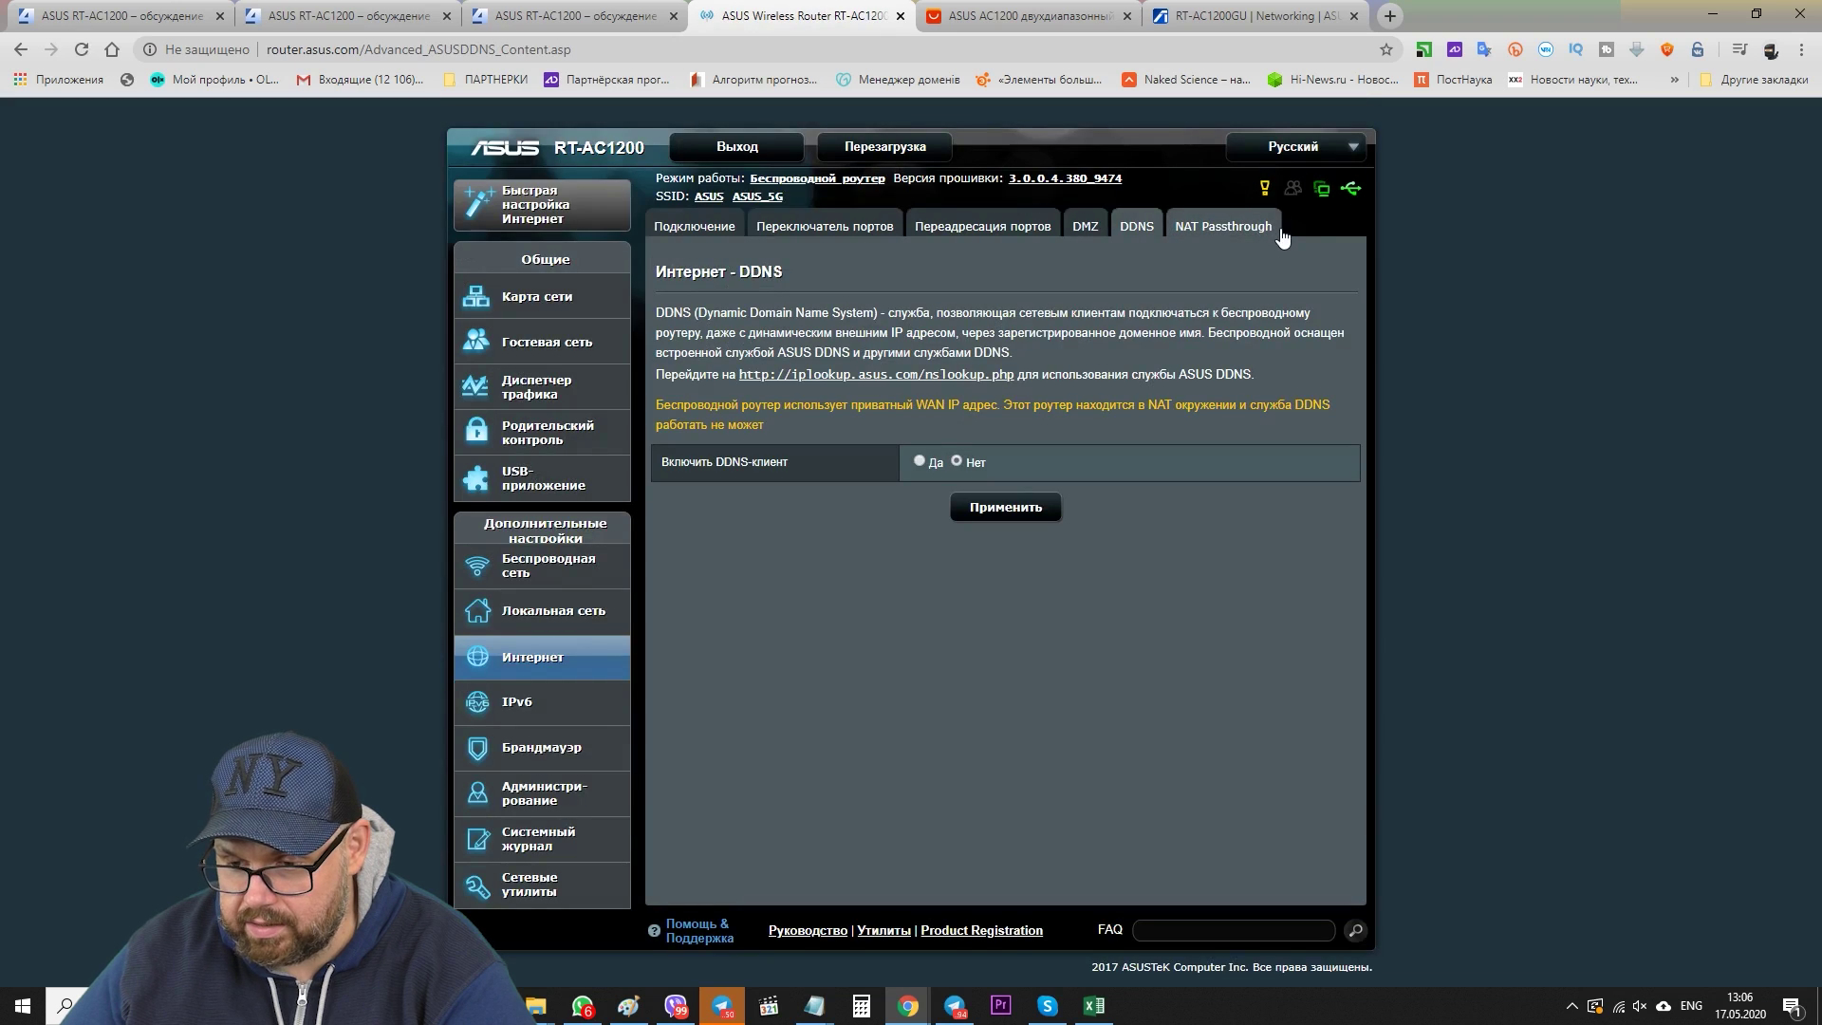
click(1267, 237)
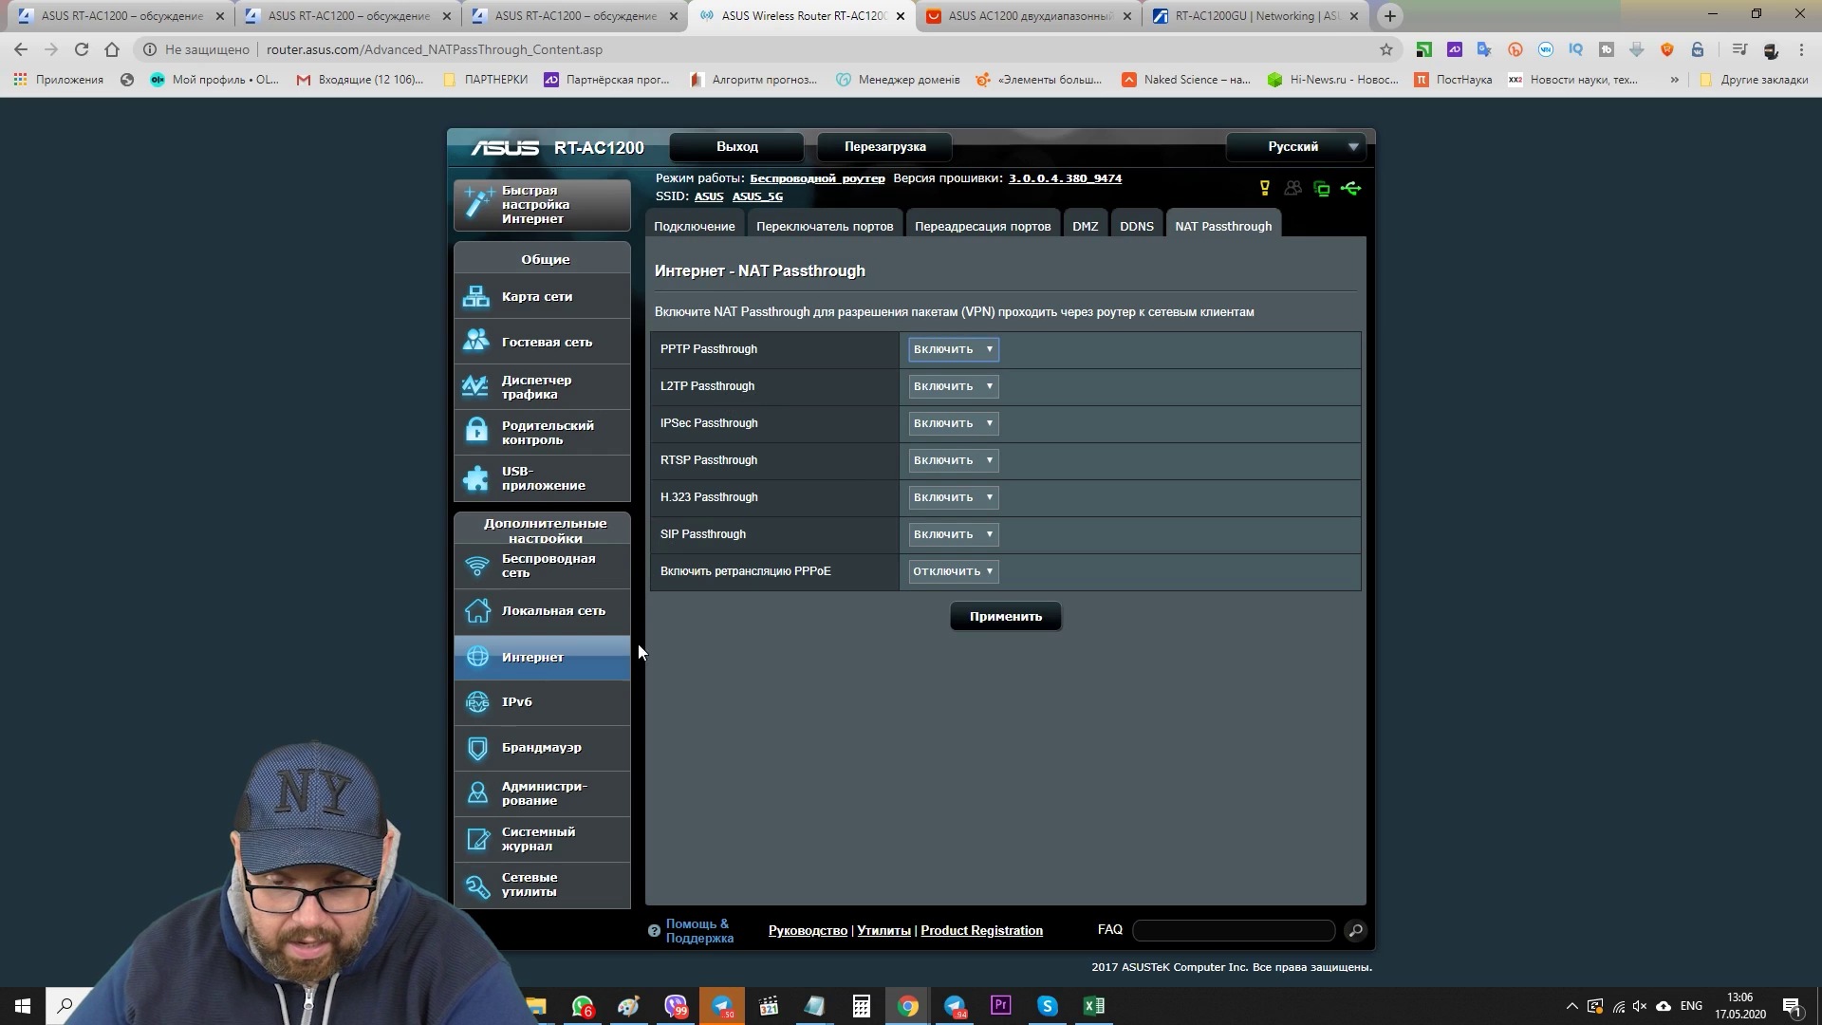
click(608, 702)
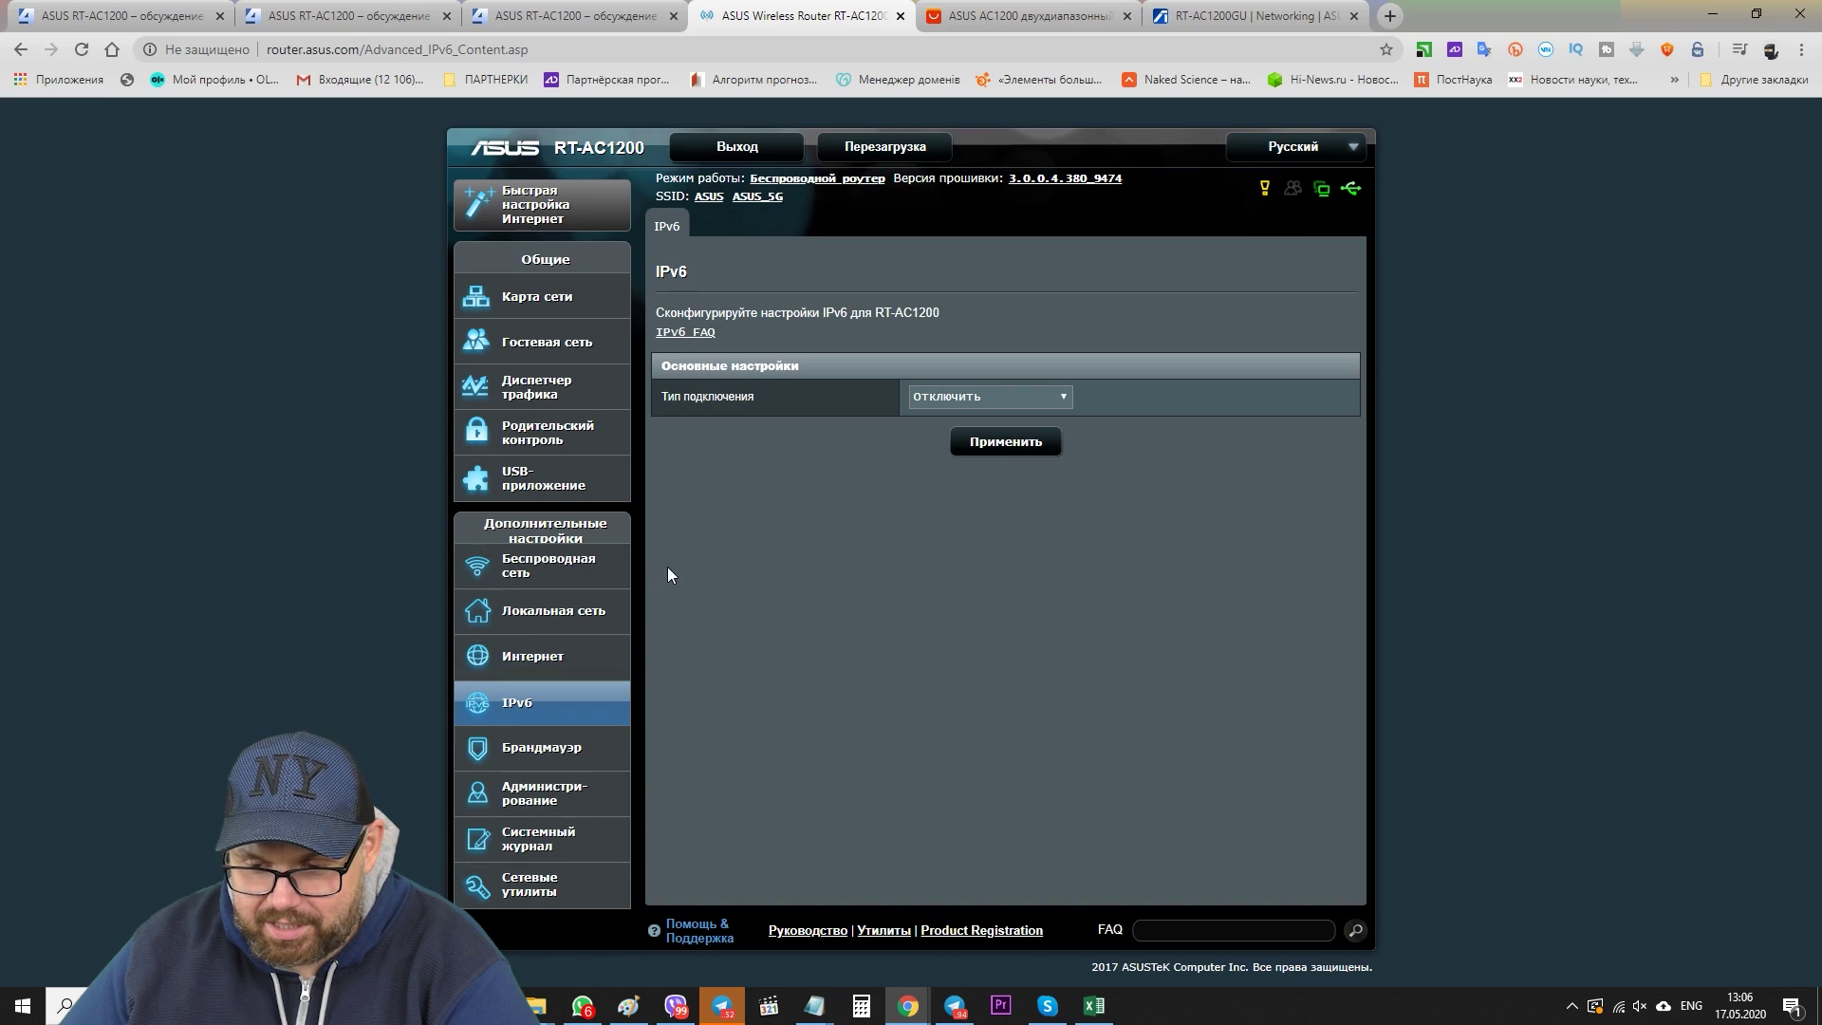
- Review the Firewall URL filter, keyword filter, network service and IPv6 pages, then go to Administration
click(543, 748)
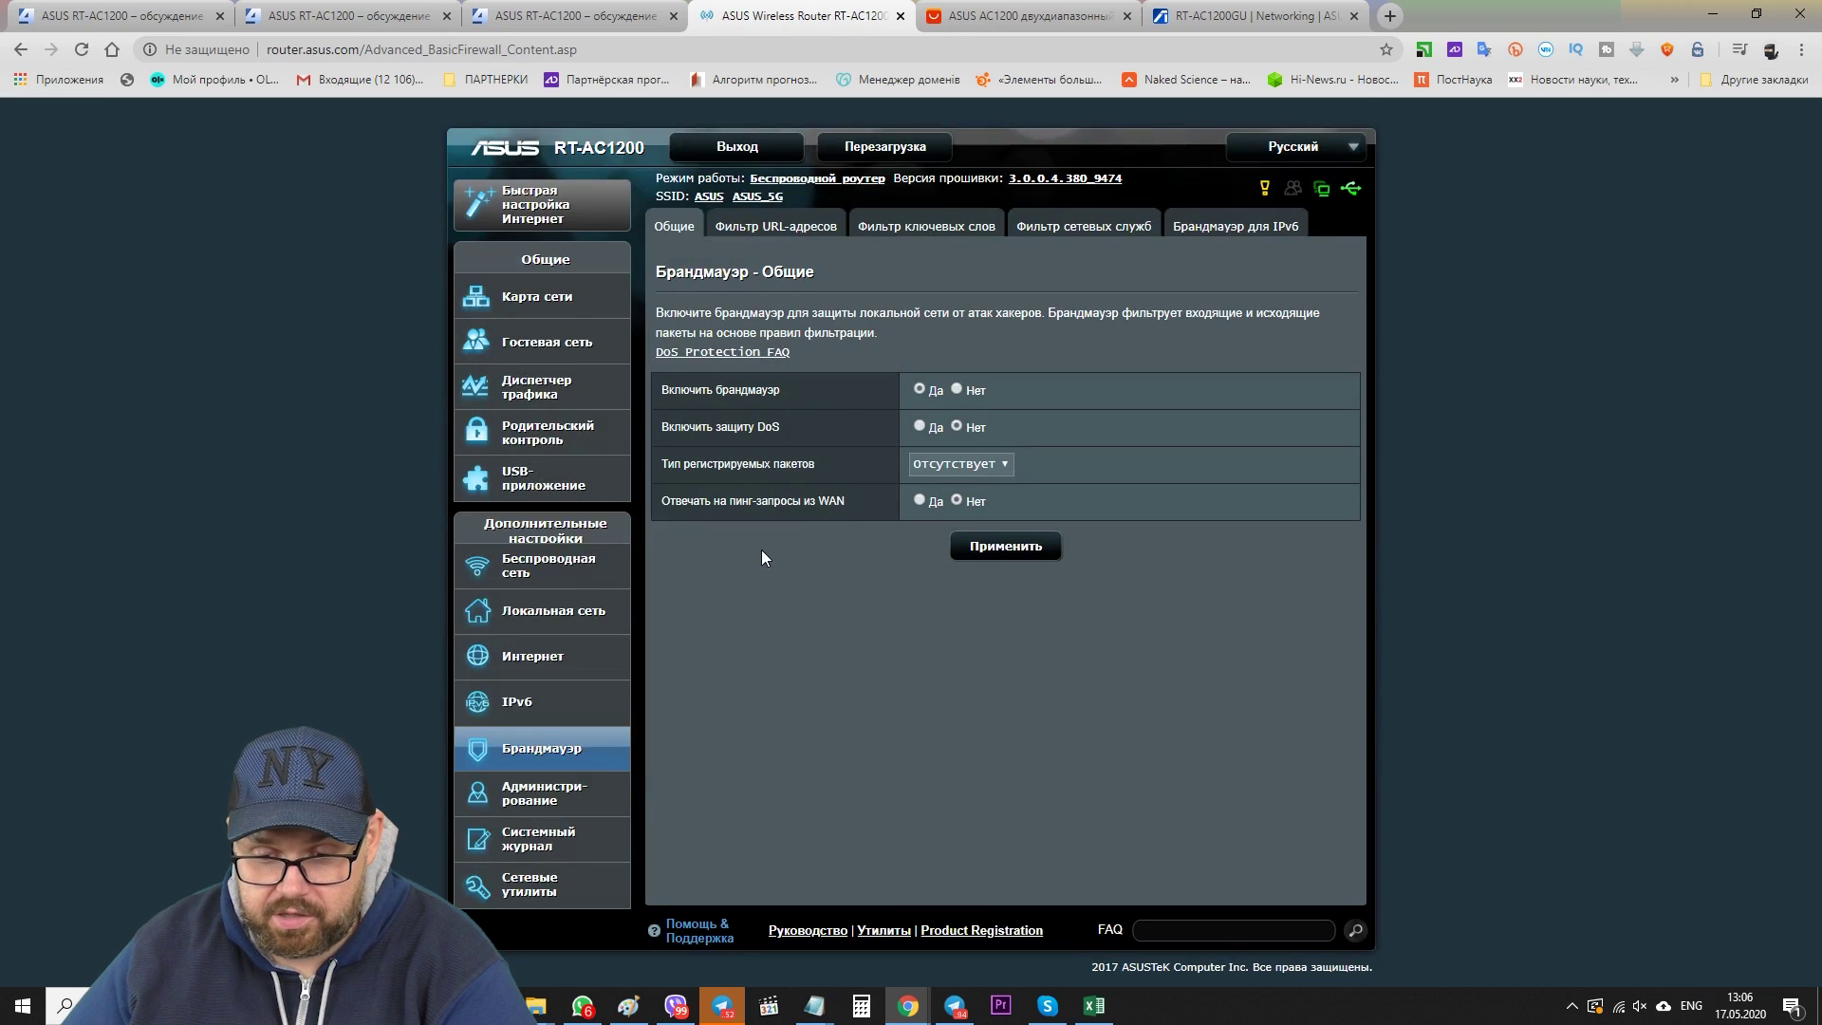
click(545, 803)
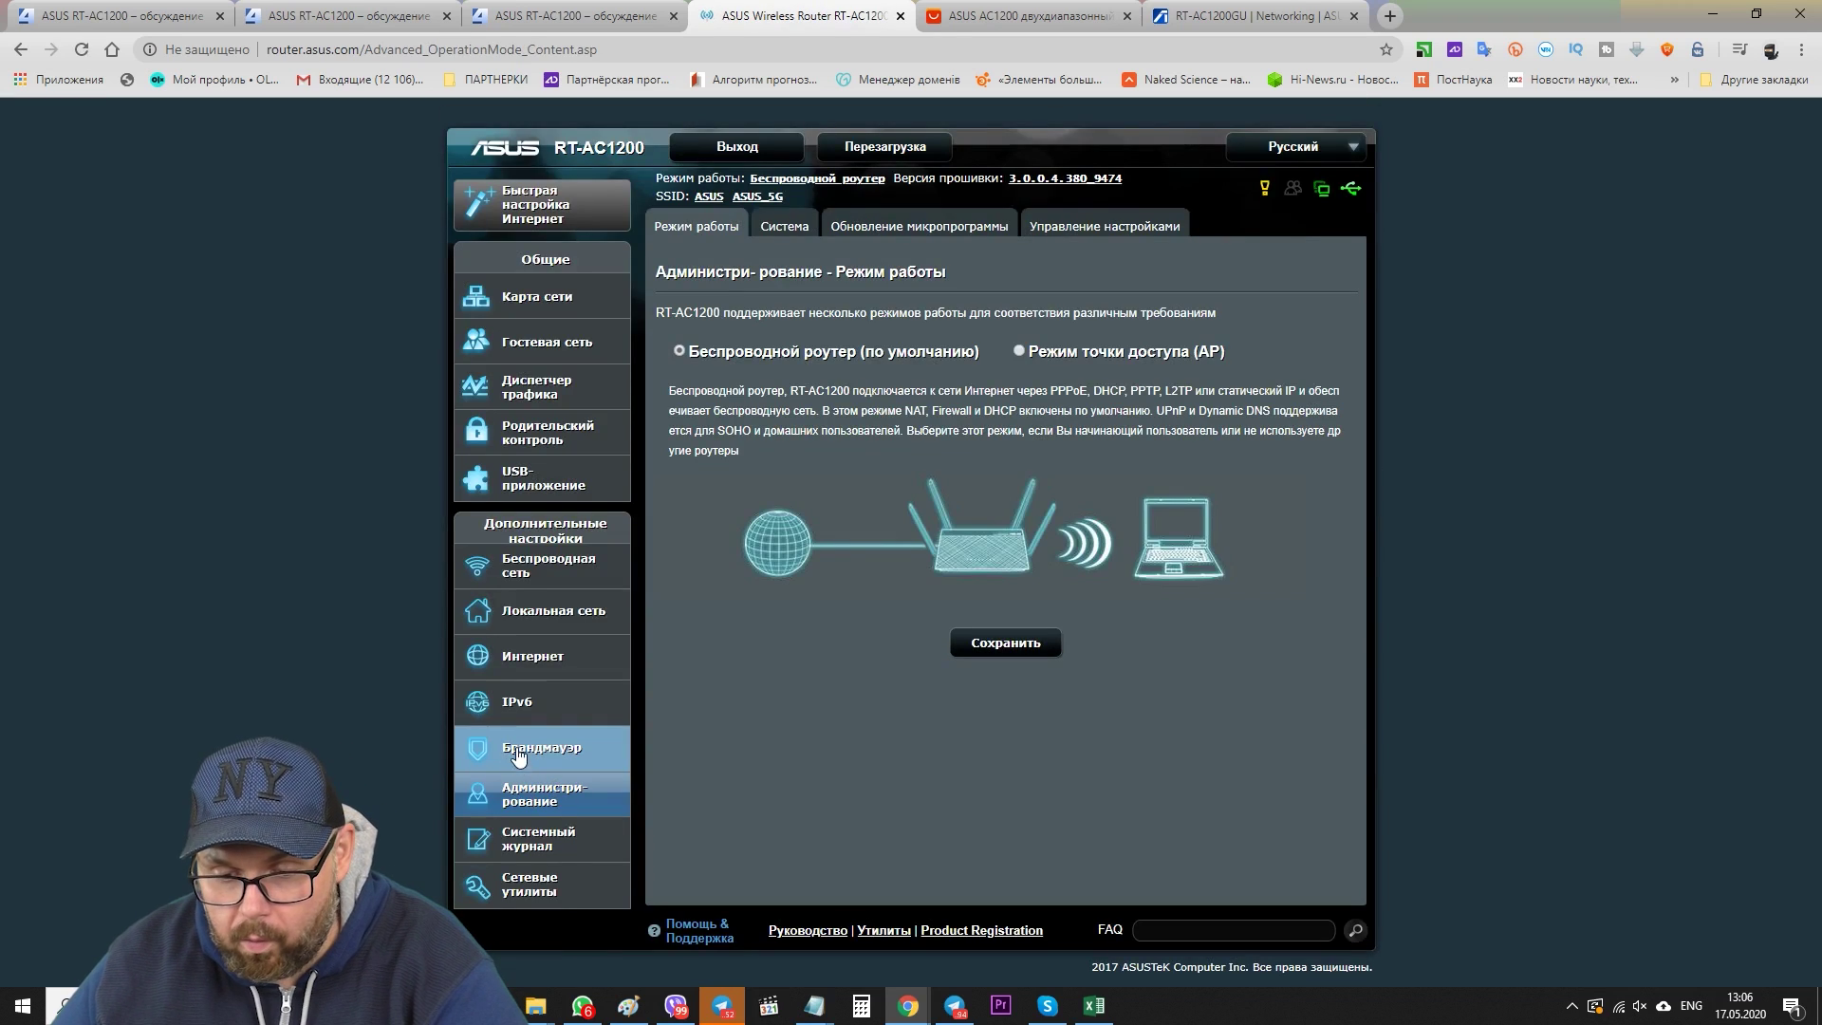
click(813, 228)
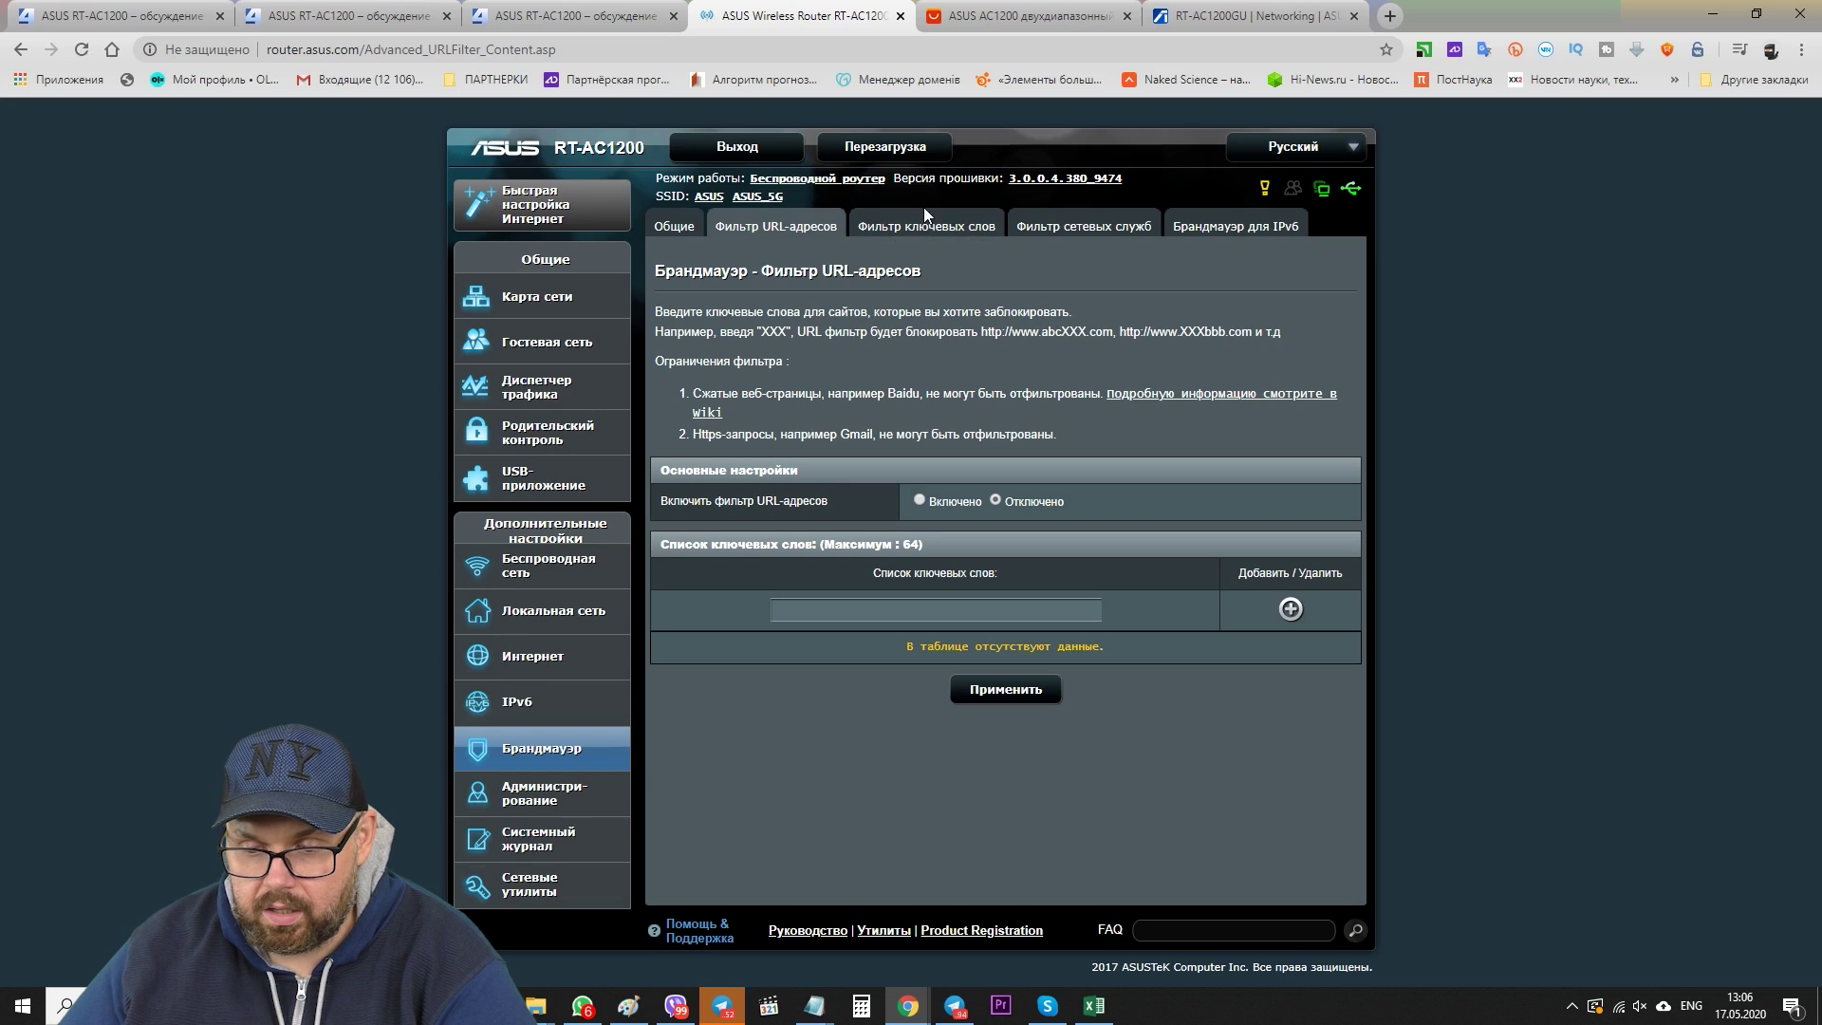
click(926, 228)
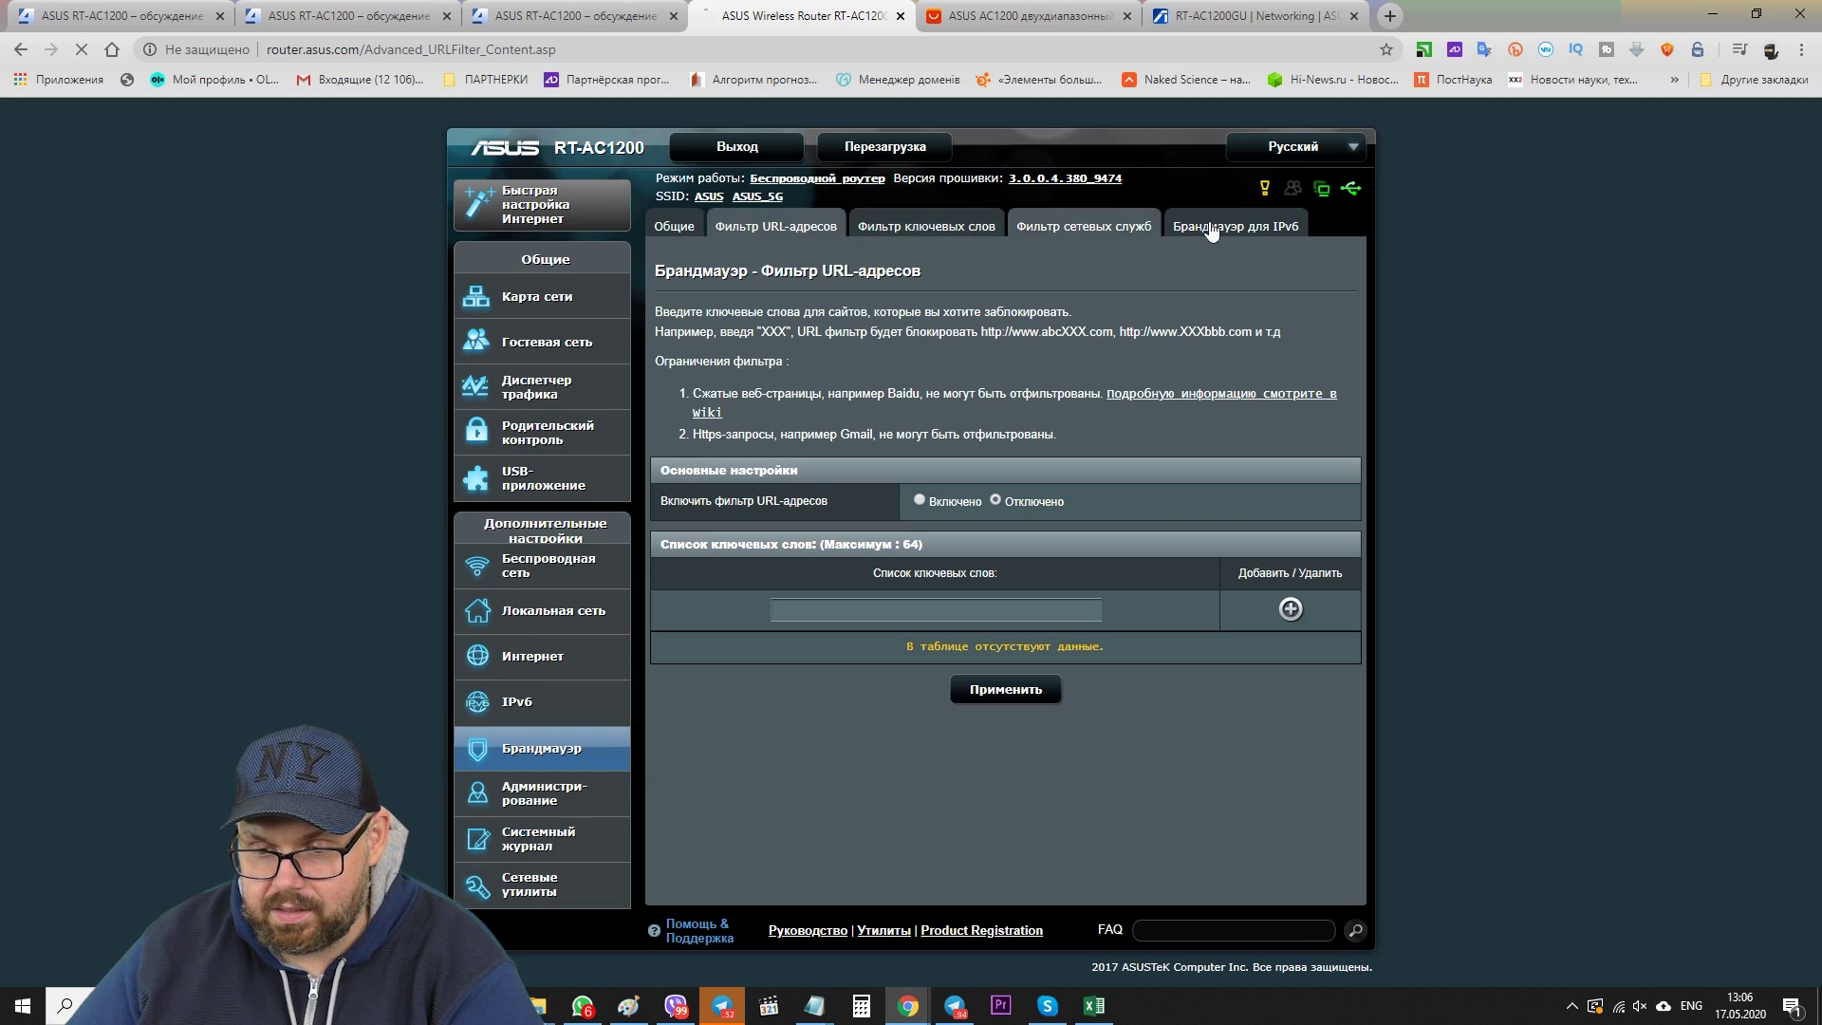
click(1142, 221)
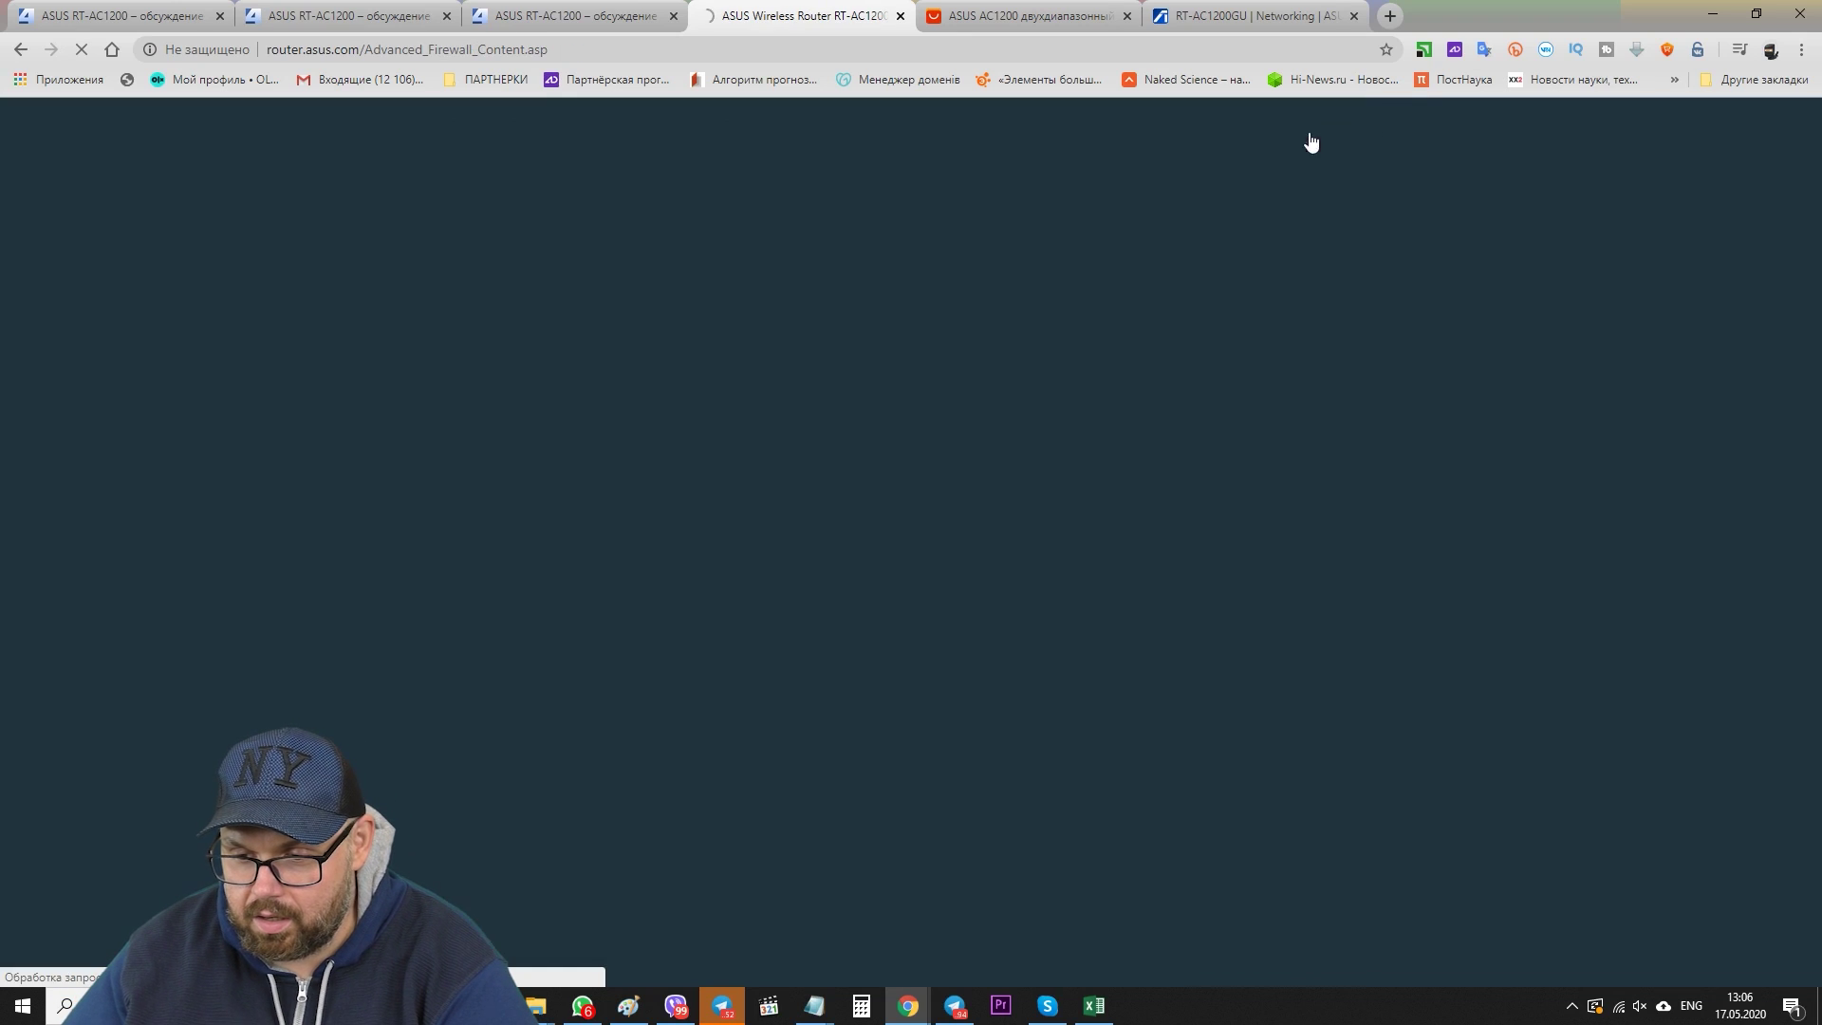
click(1230, 225)
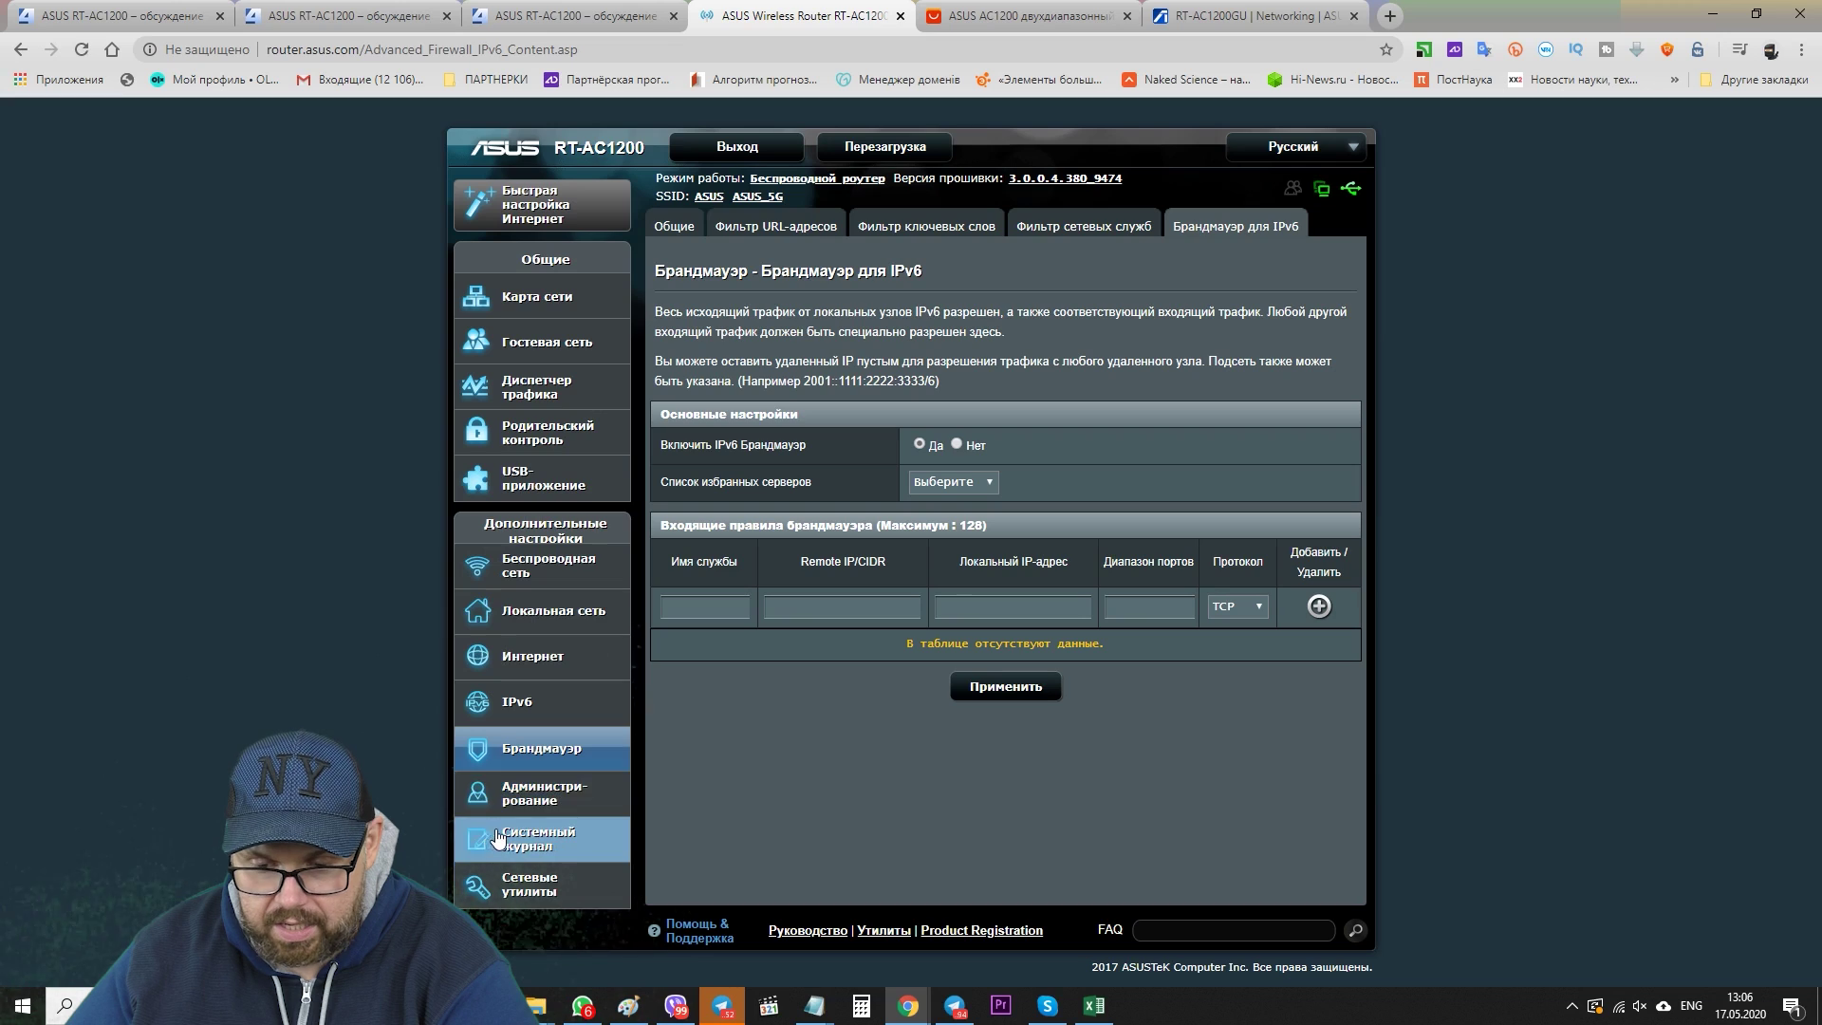
click(554, 795)
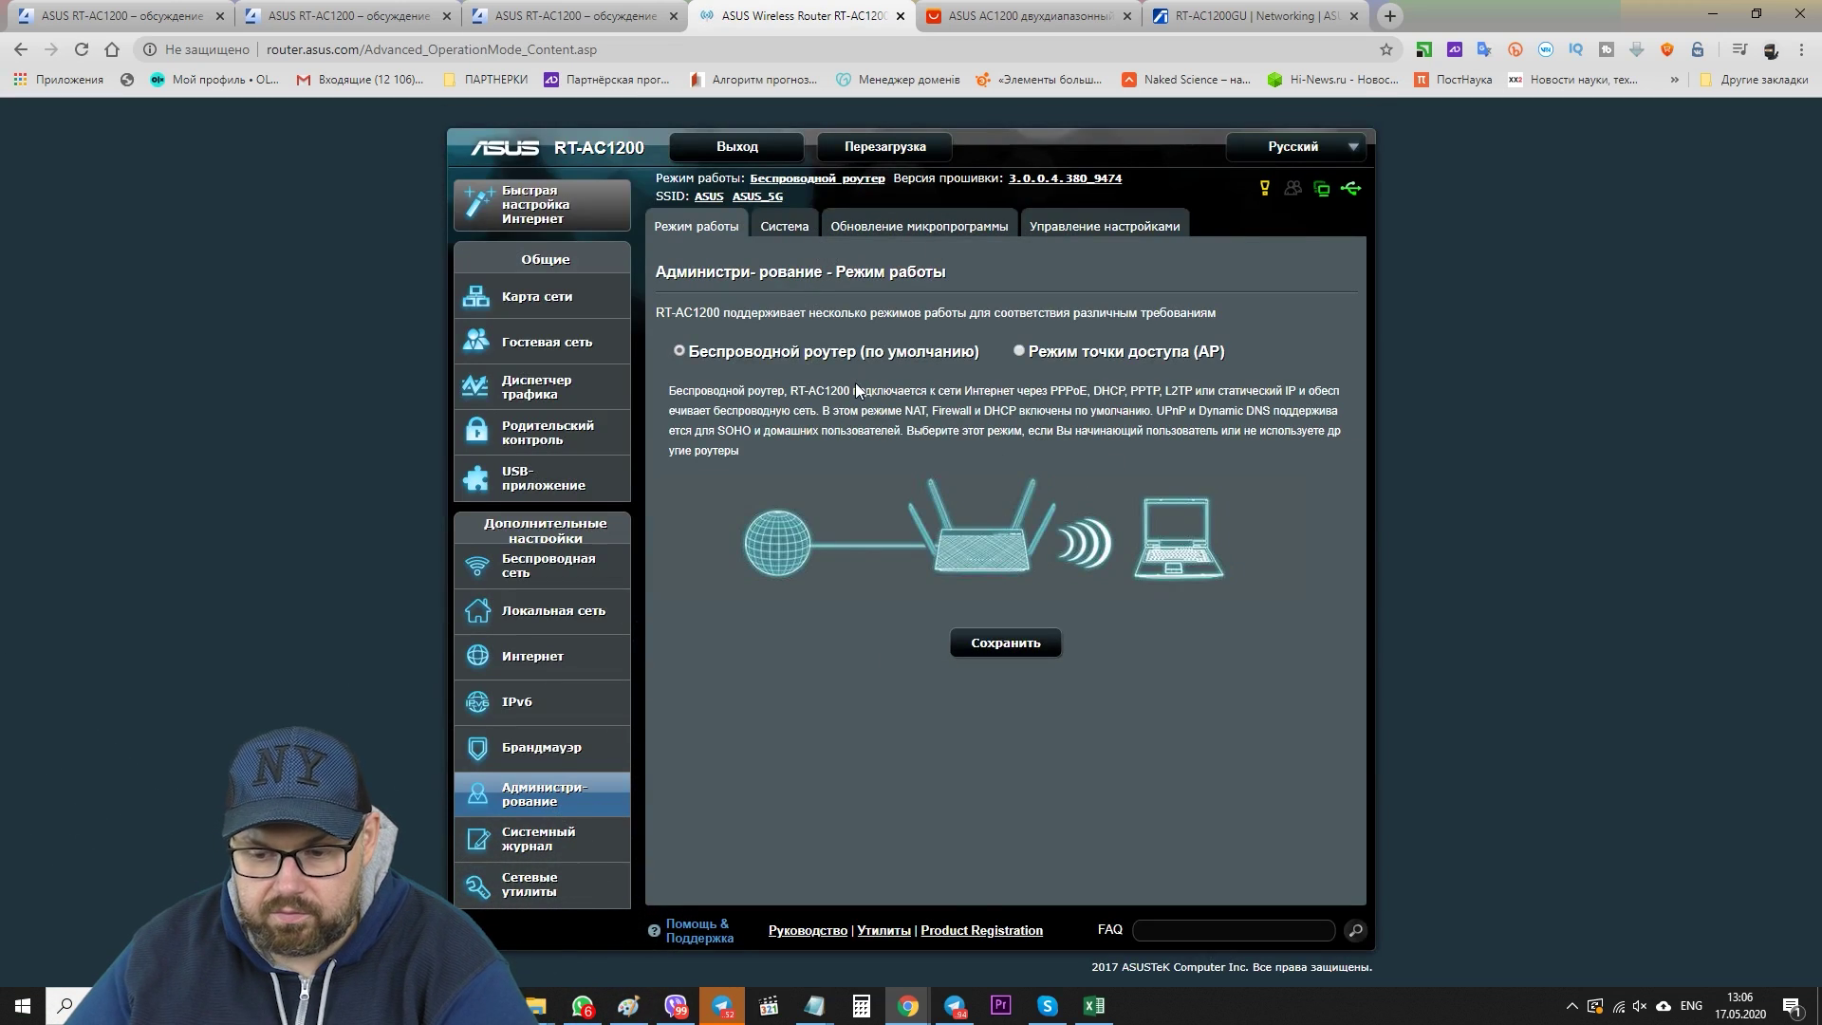
- View the Administration system, Firmware Upgrade and Settings Management pages
click(785, 226)
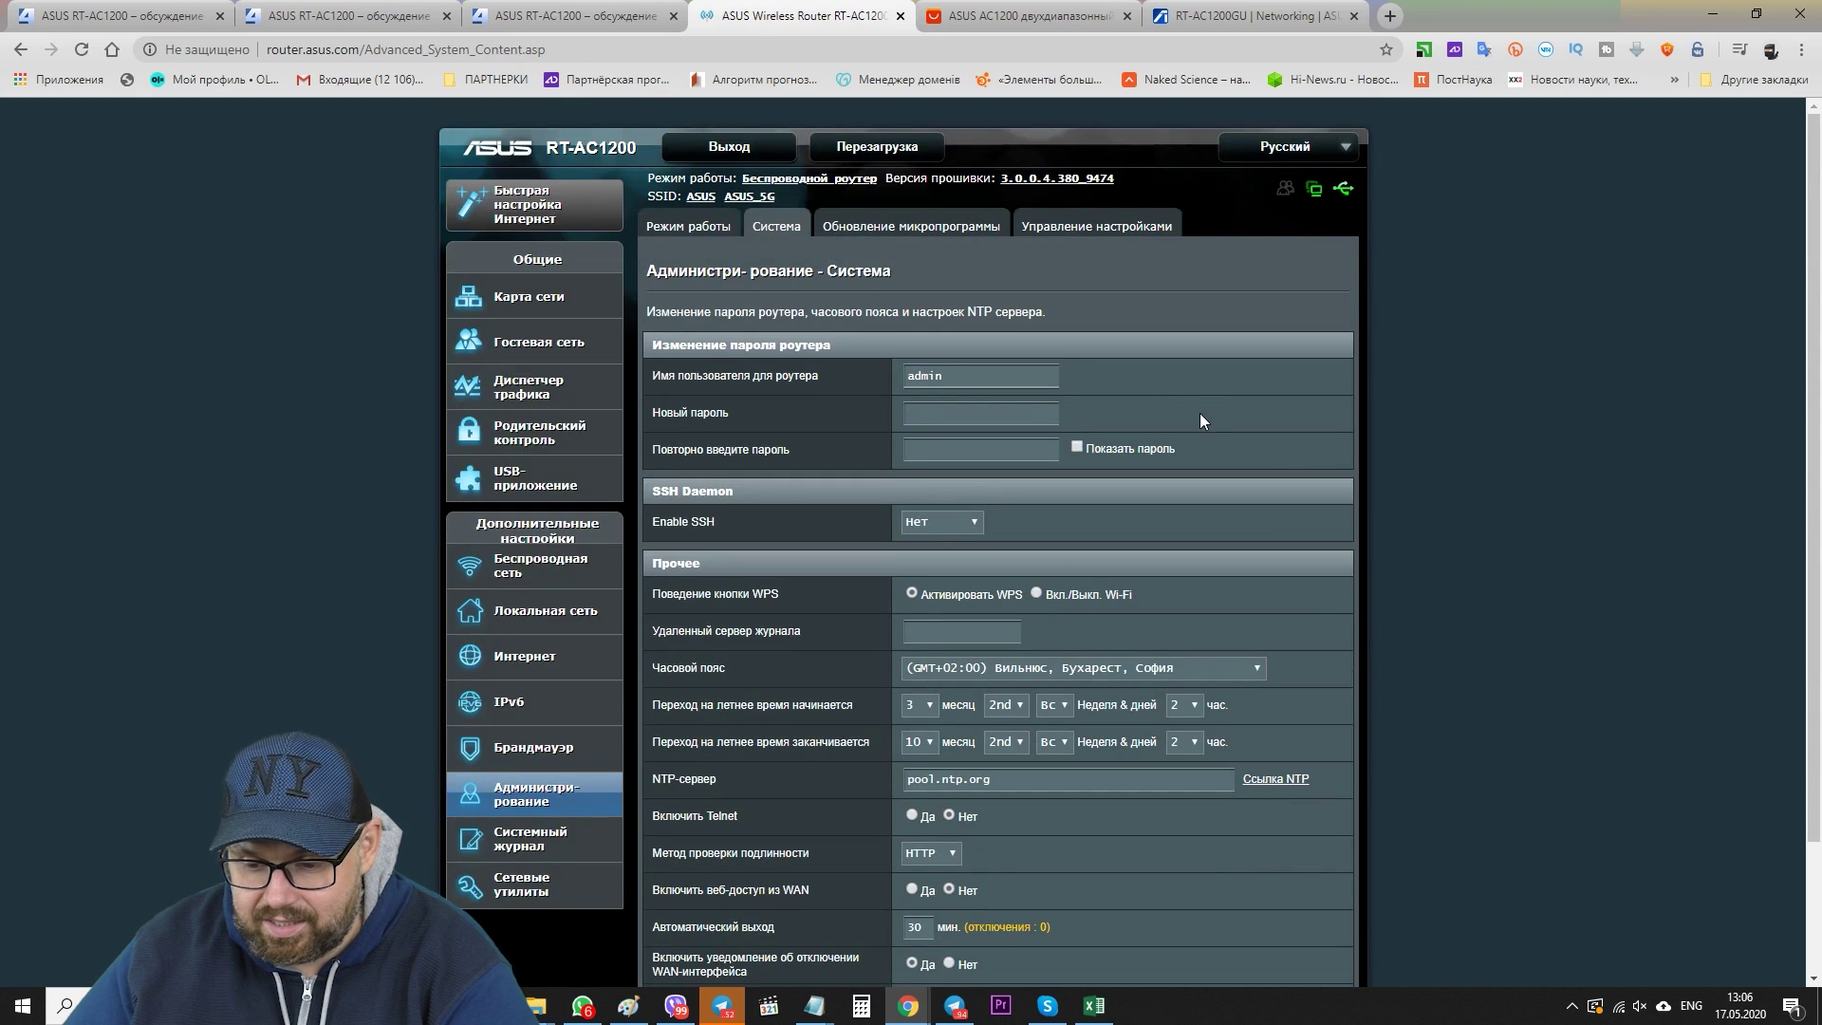
scroll(1188, 431, down, 2)
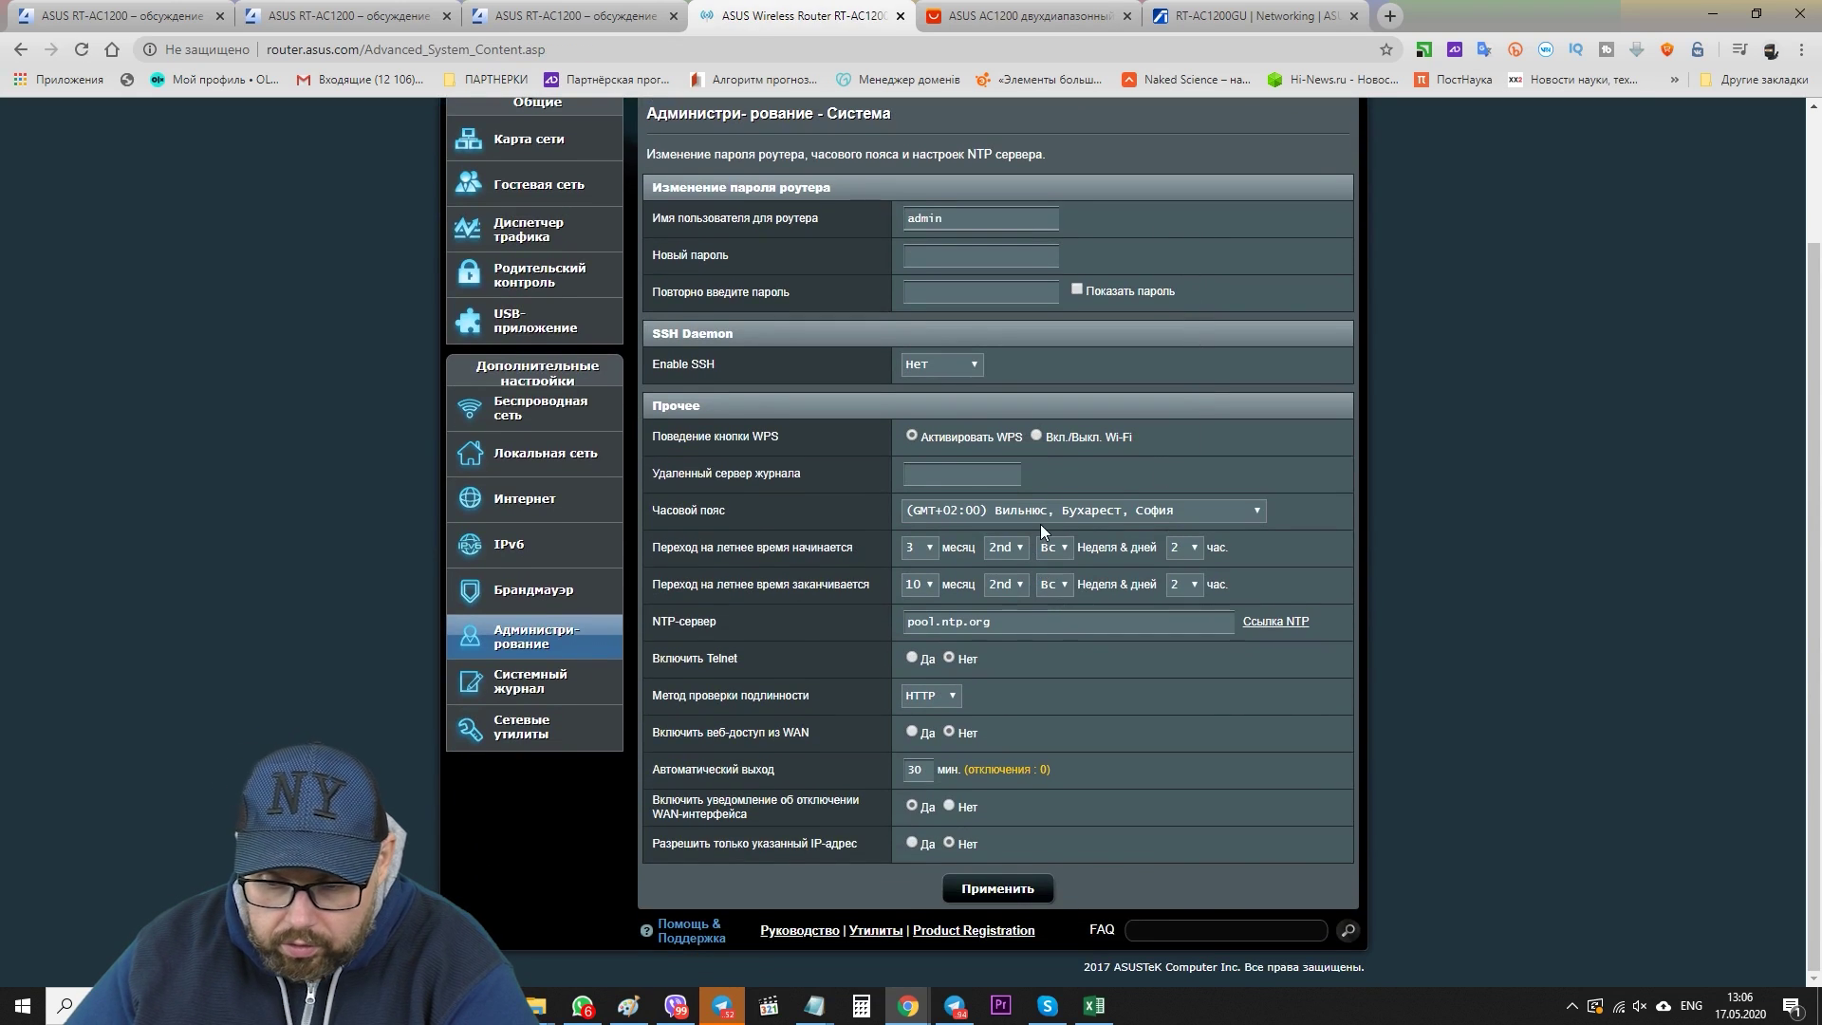
scroll(1027, 474, up, 2)
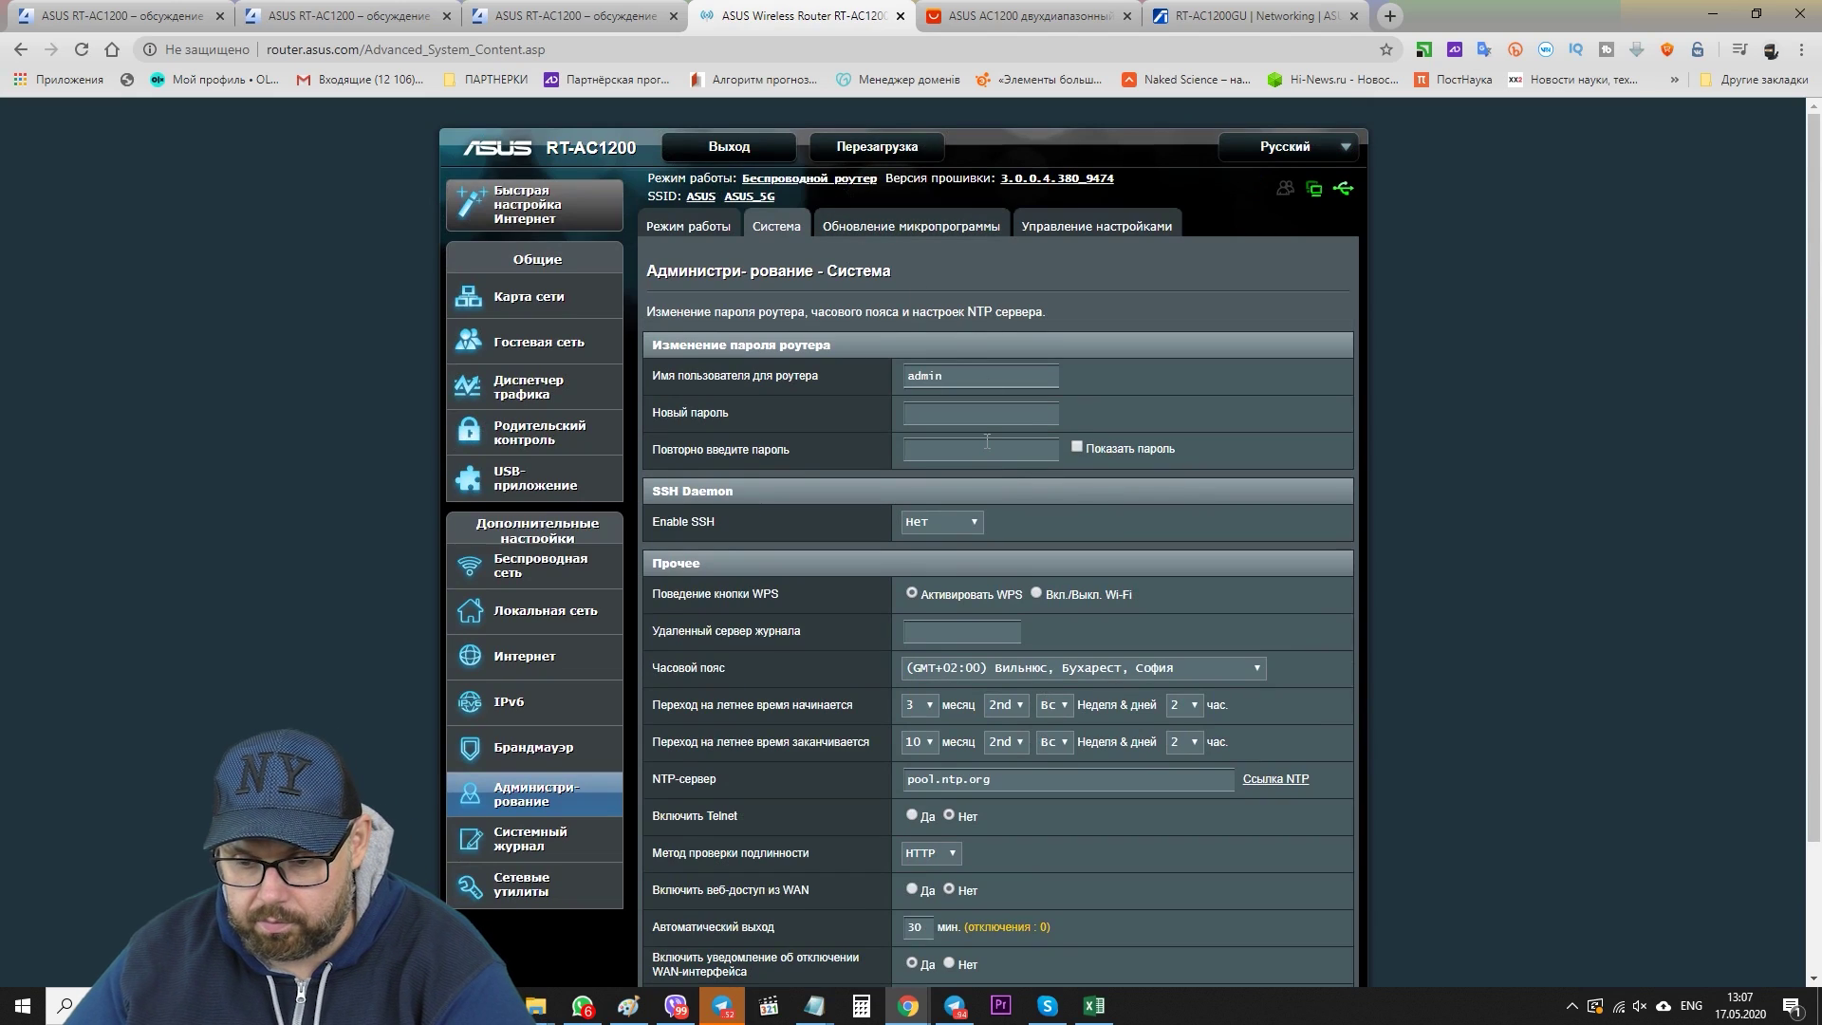
scroll(1056, 384, down, 1)
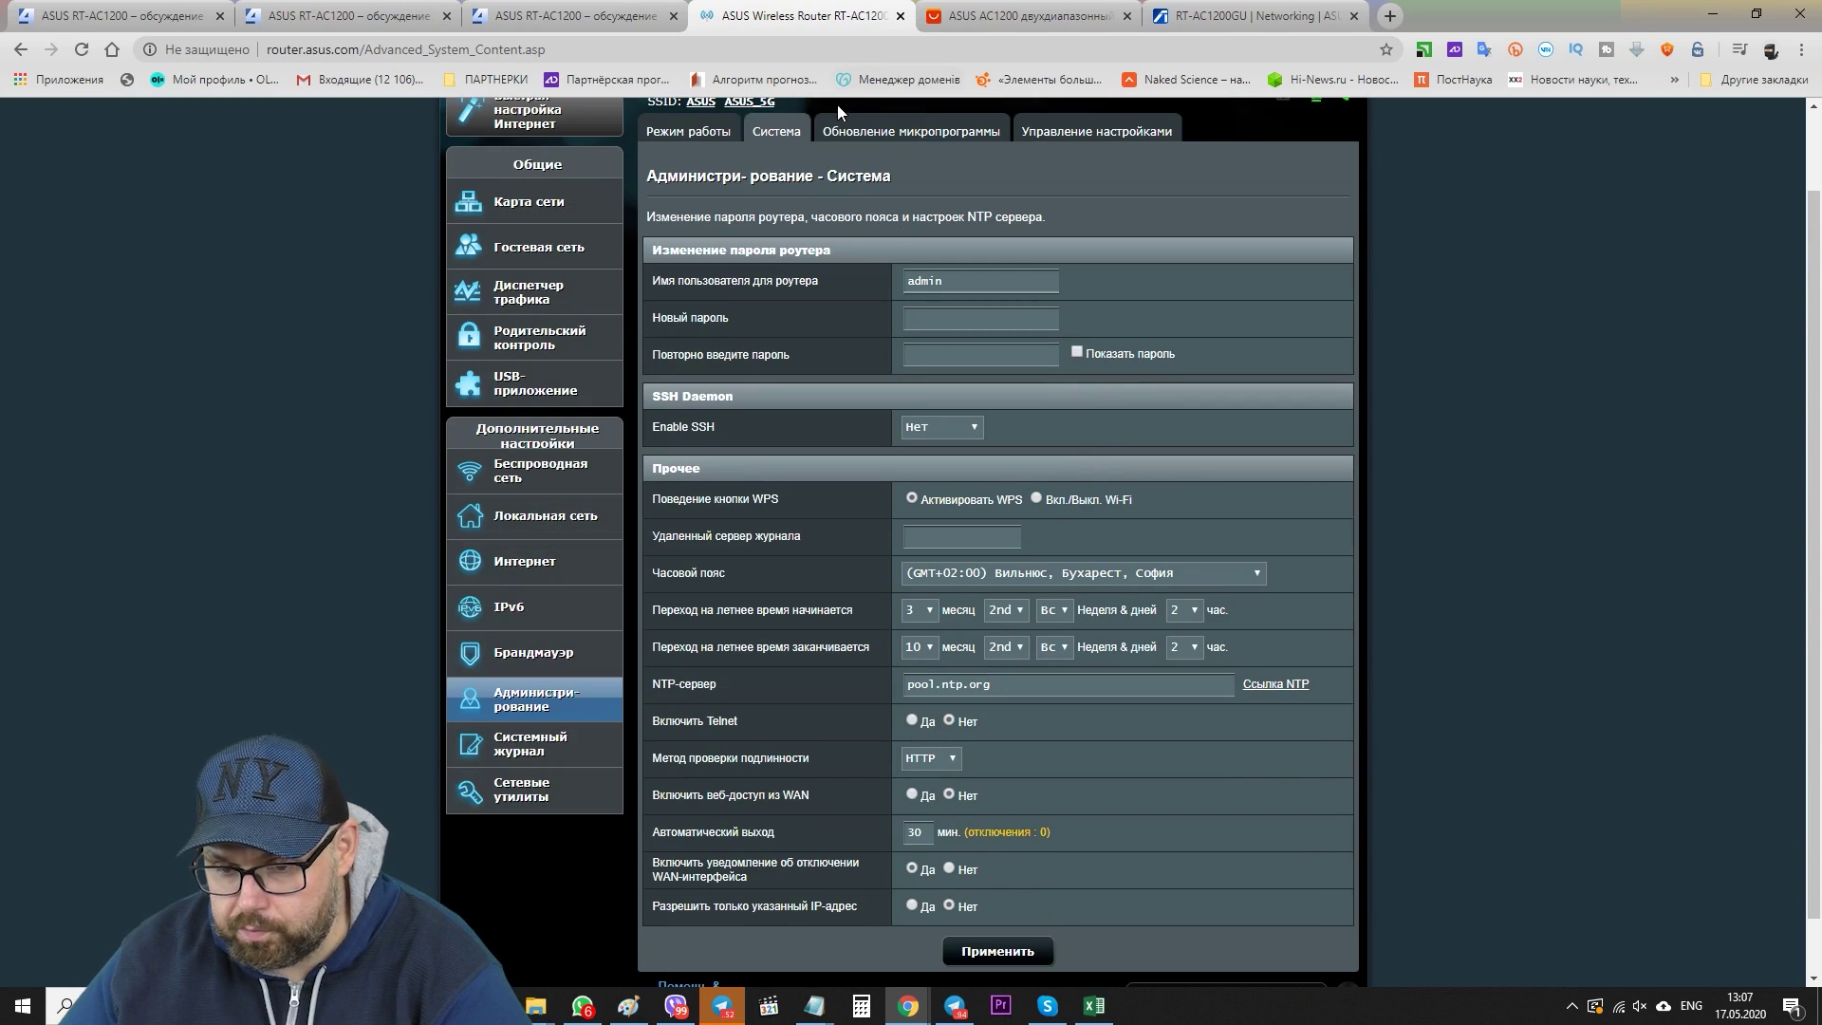
click(914, 133)
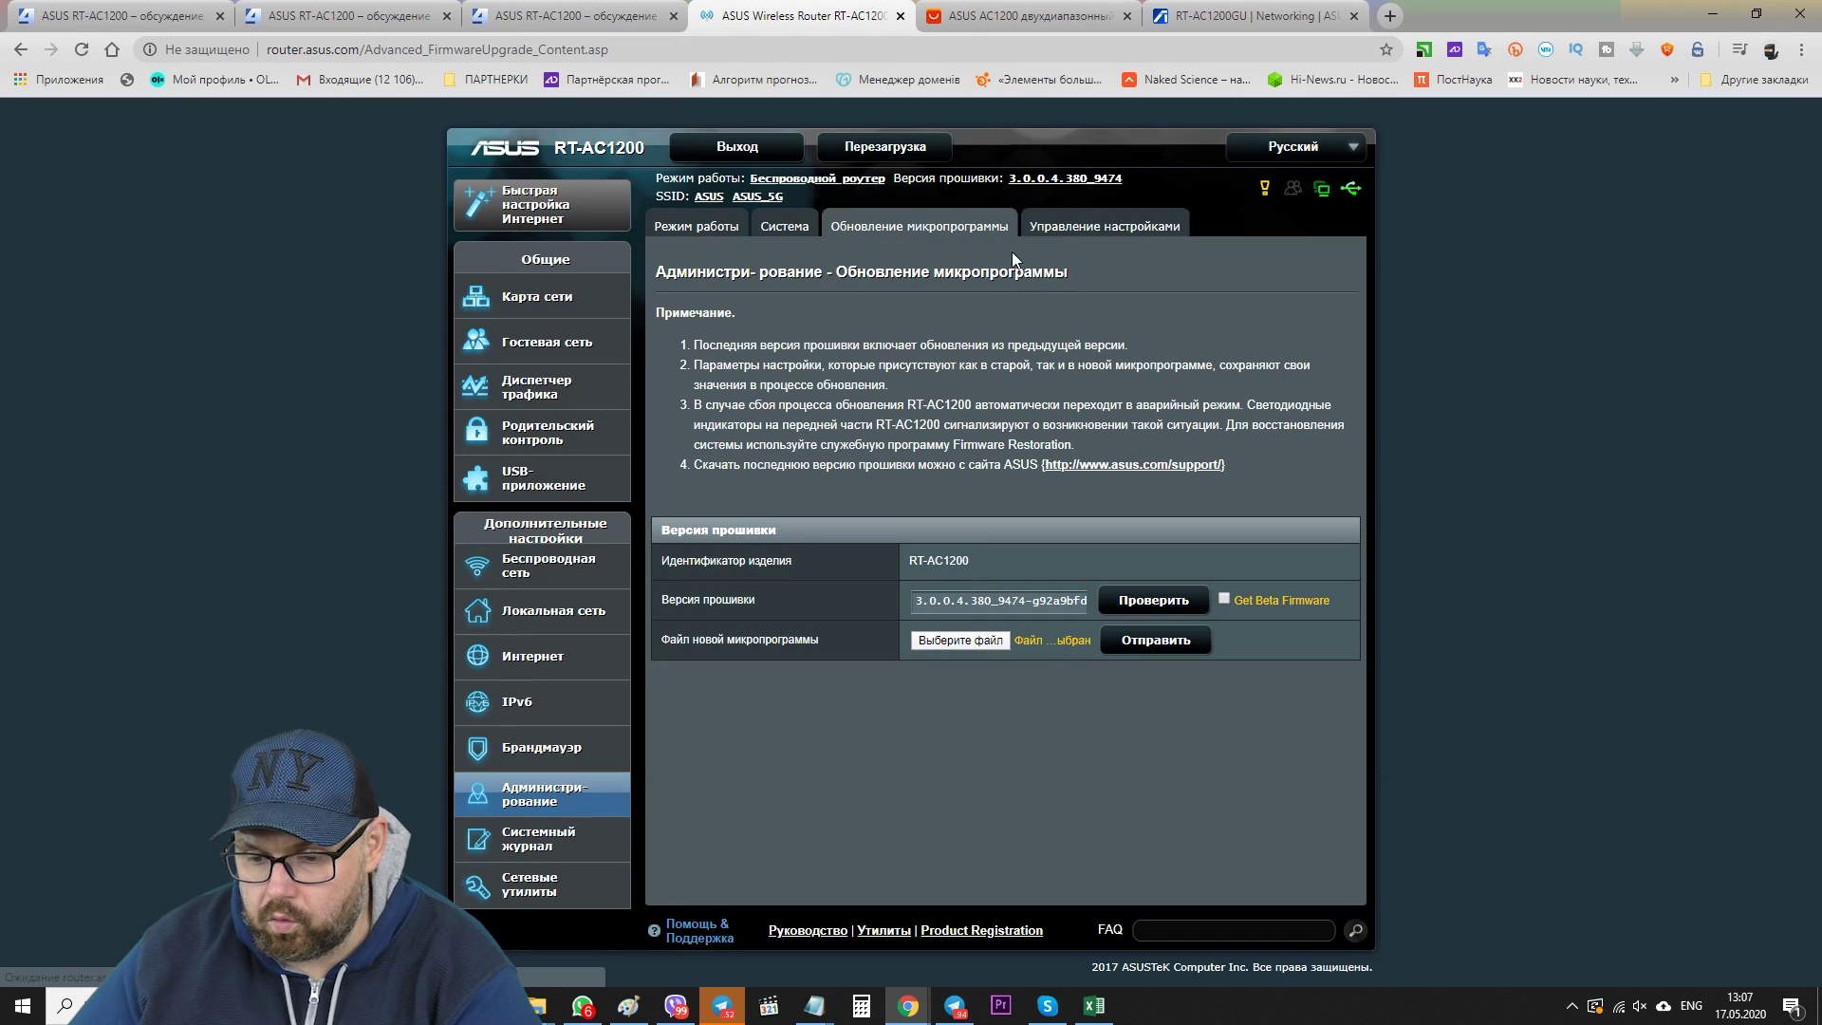
click(1094, 227)
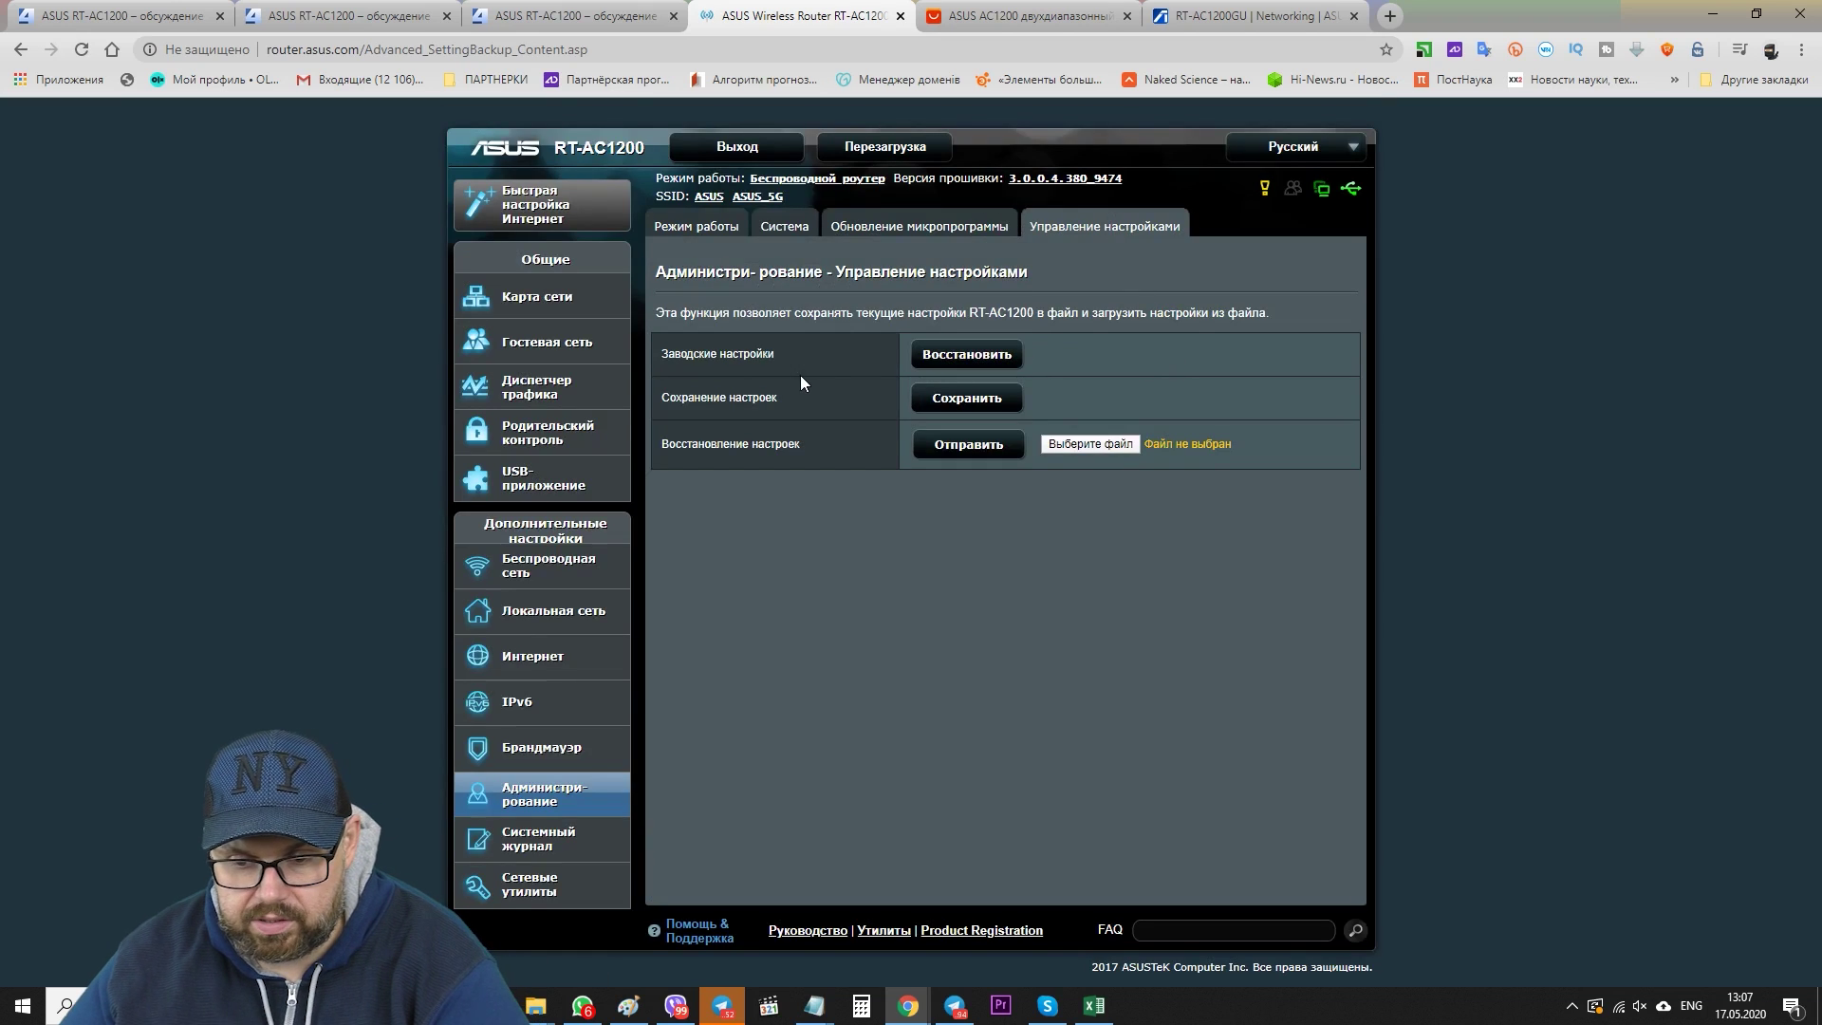
- Check the System Log, then Network Tools' diagnostic methods, Netstat and Wake On LAN tabs
click(537, 847)
click(528, 885)
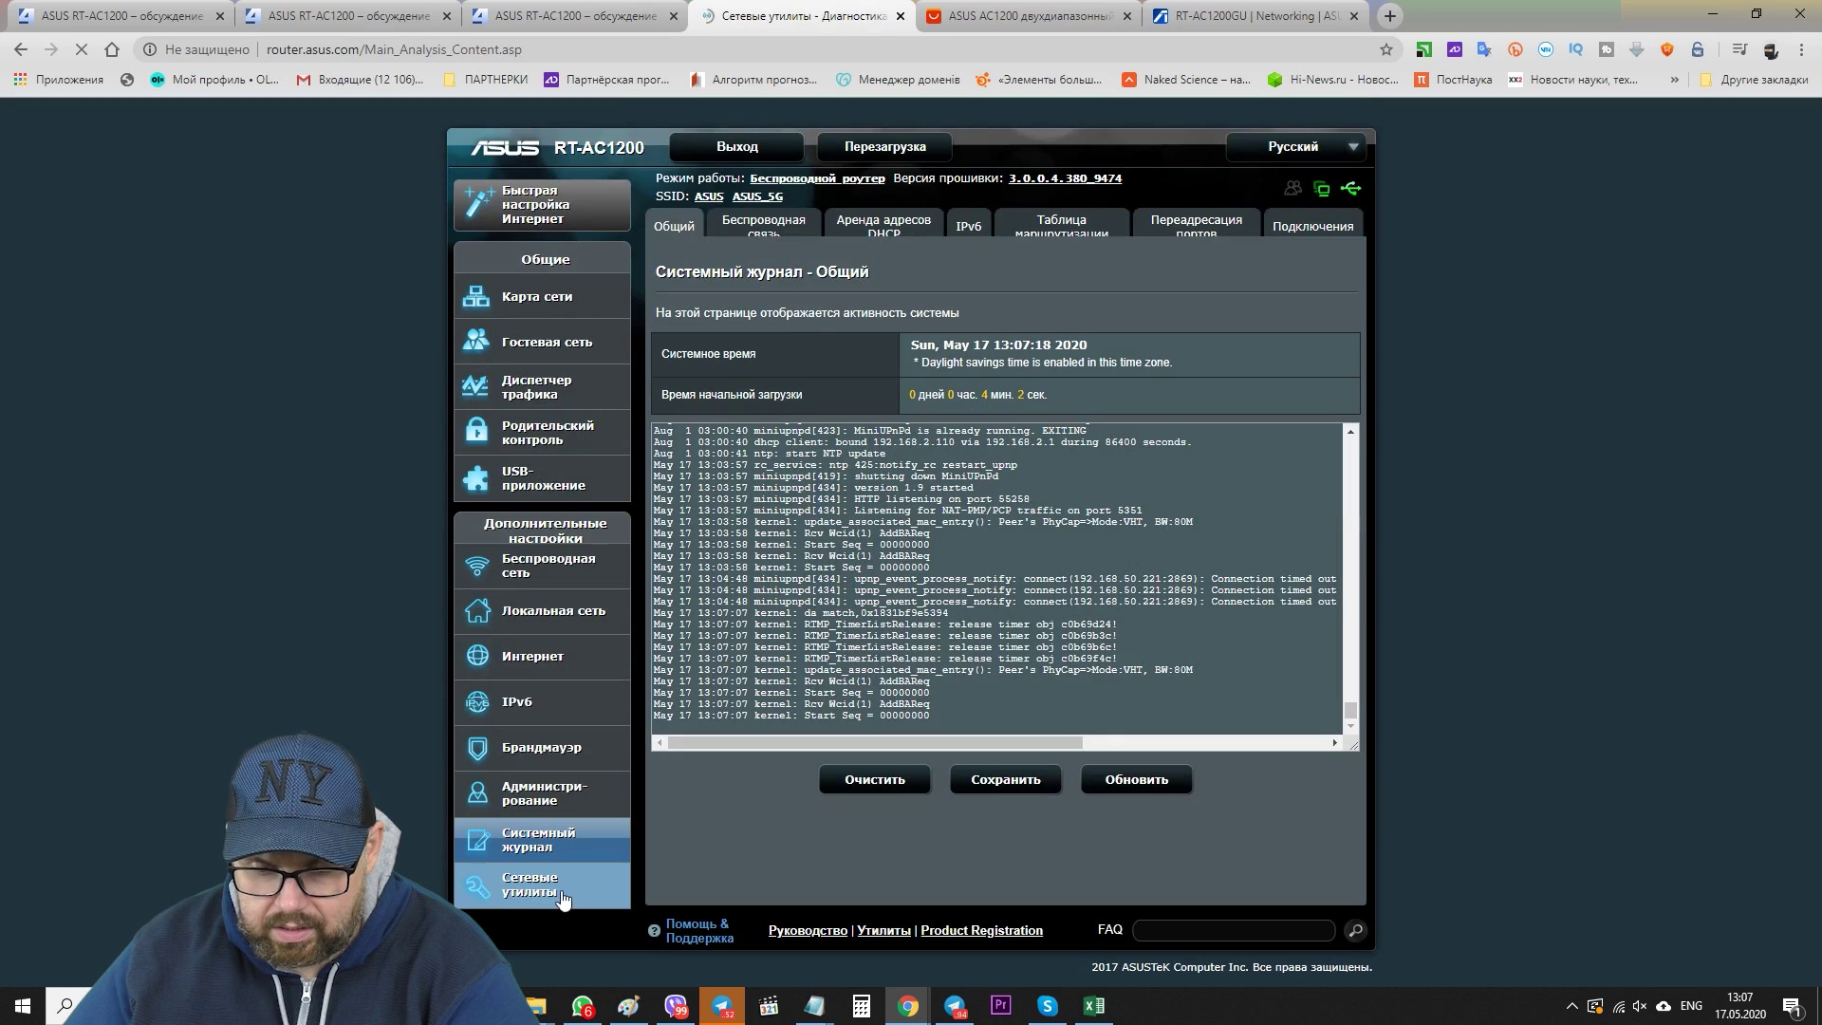
click(983, 343)
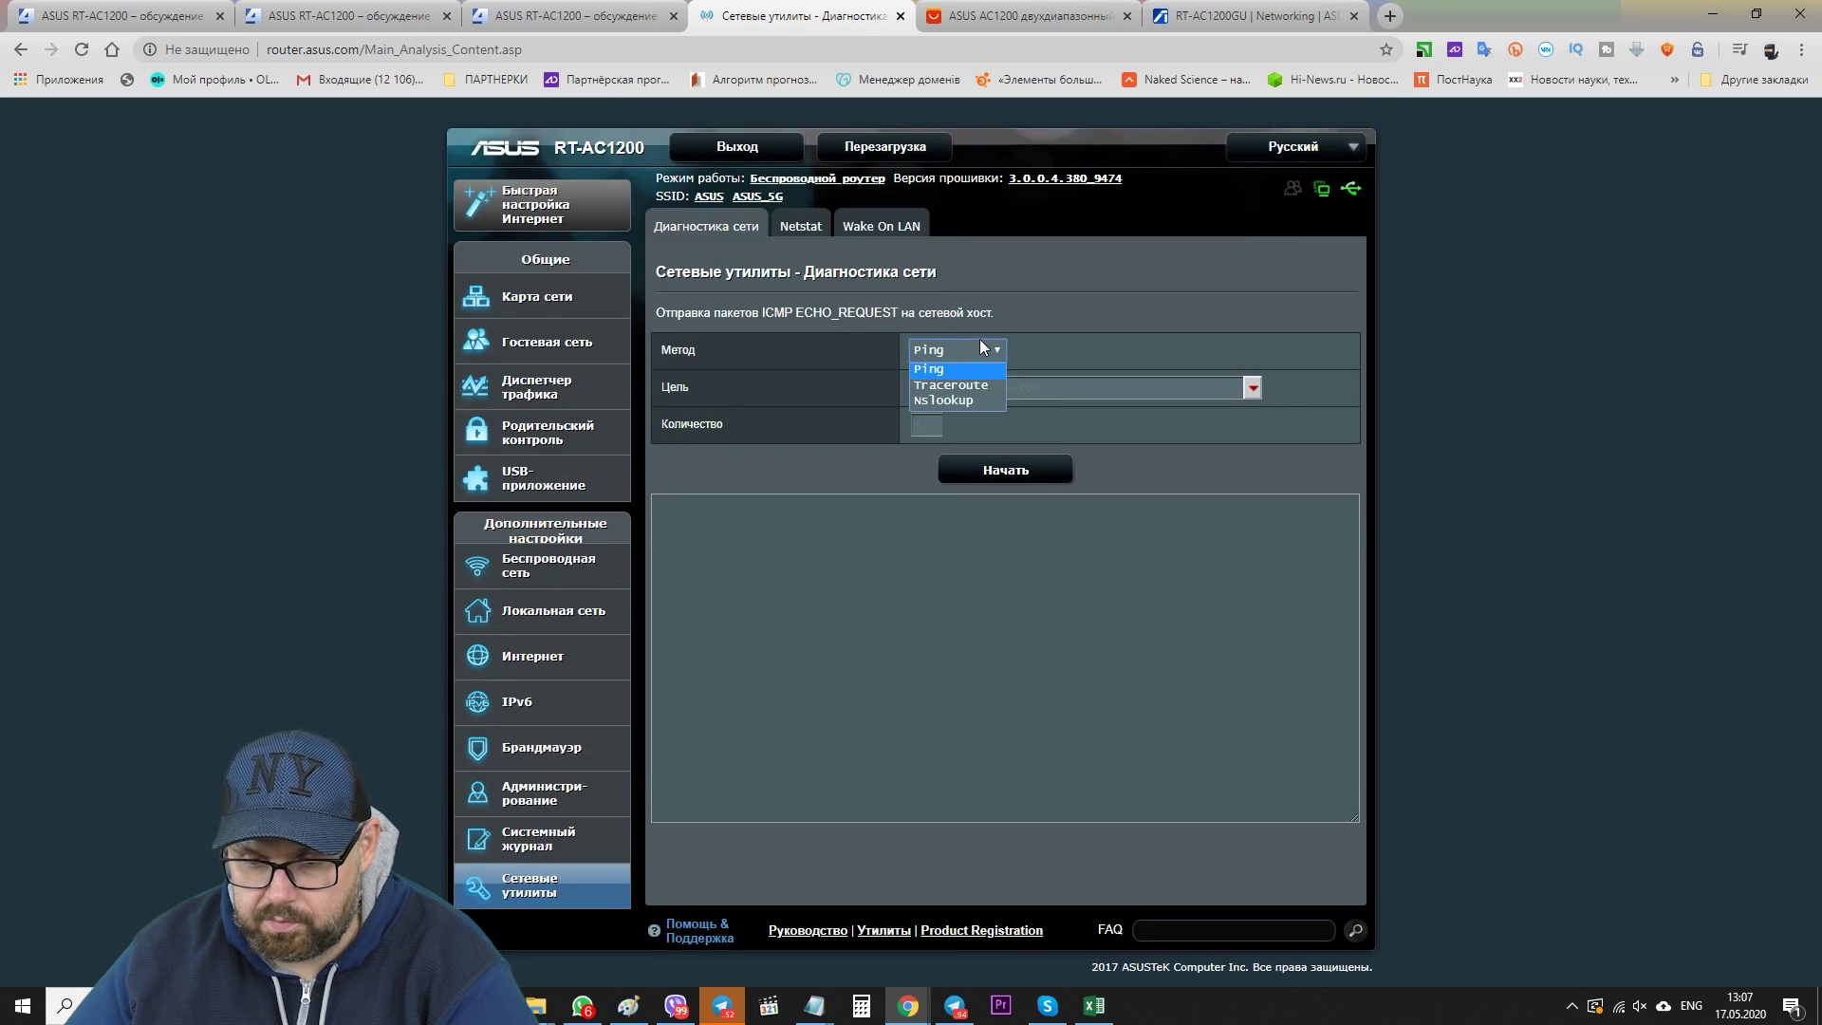
click(800, 226)
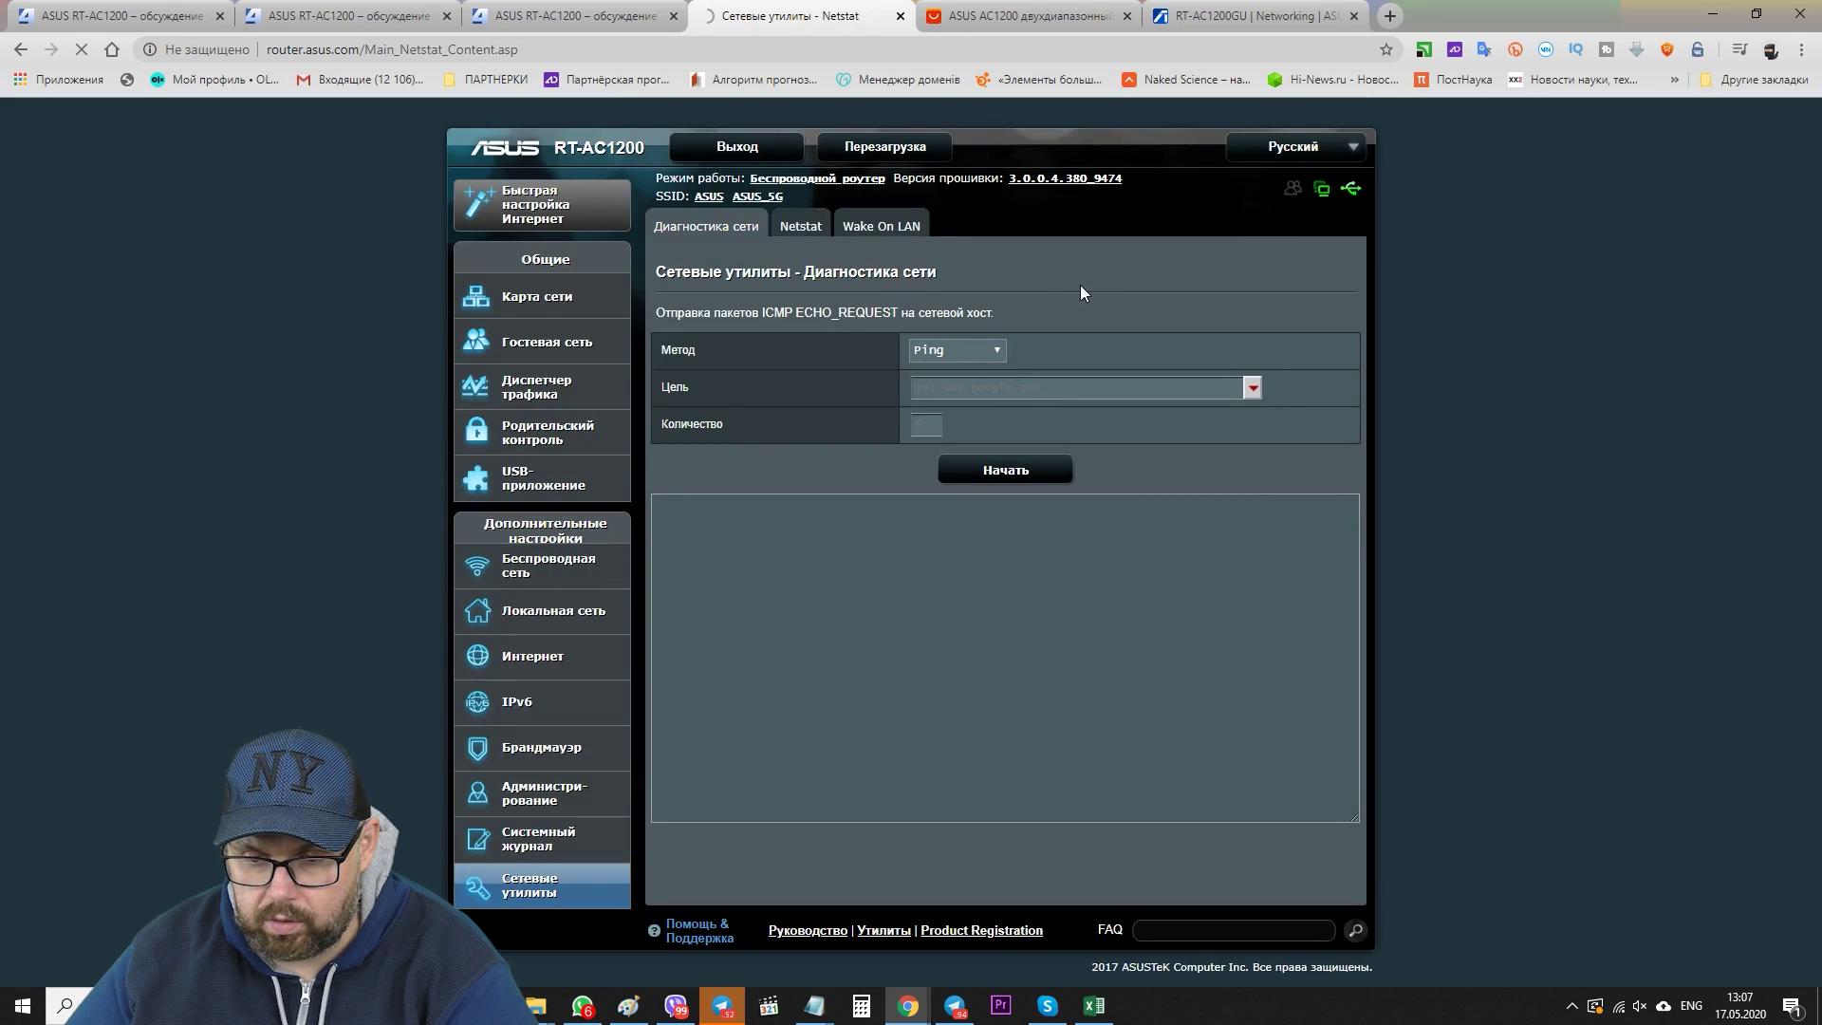
click(881, 226)
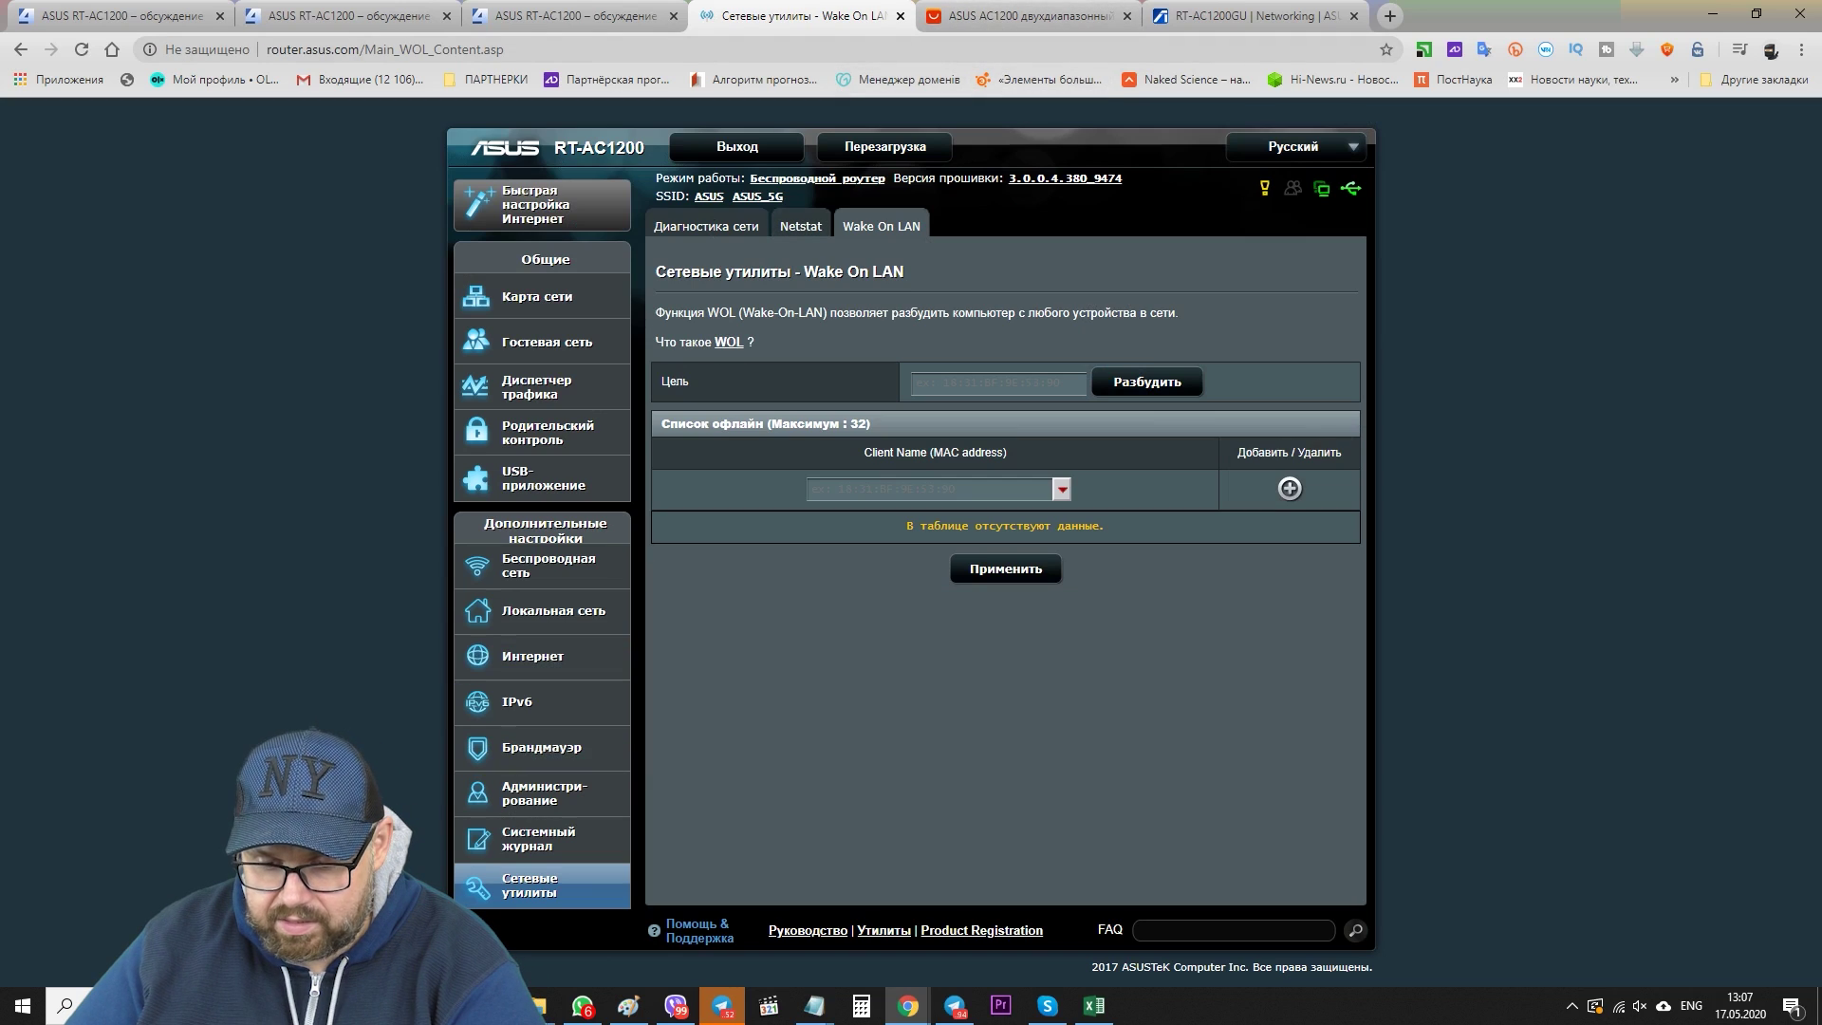
- Open the Media (V:) network drive from This PC in File Explorer
mouse_move(536, 1006)
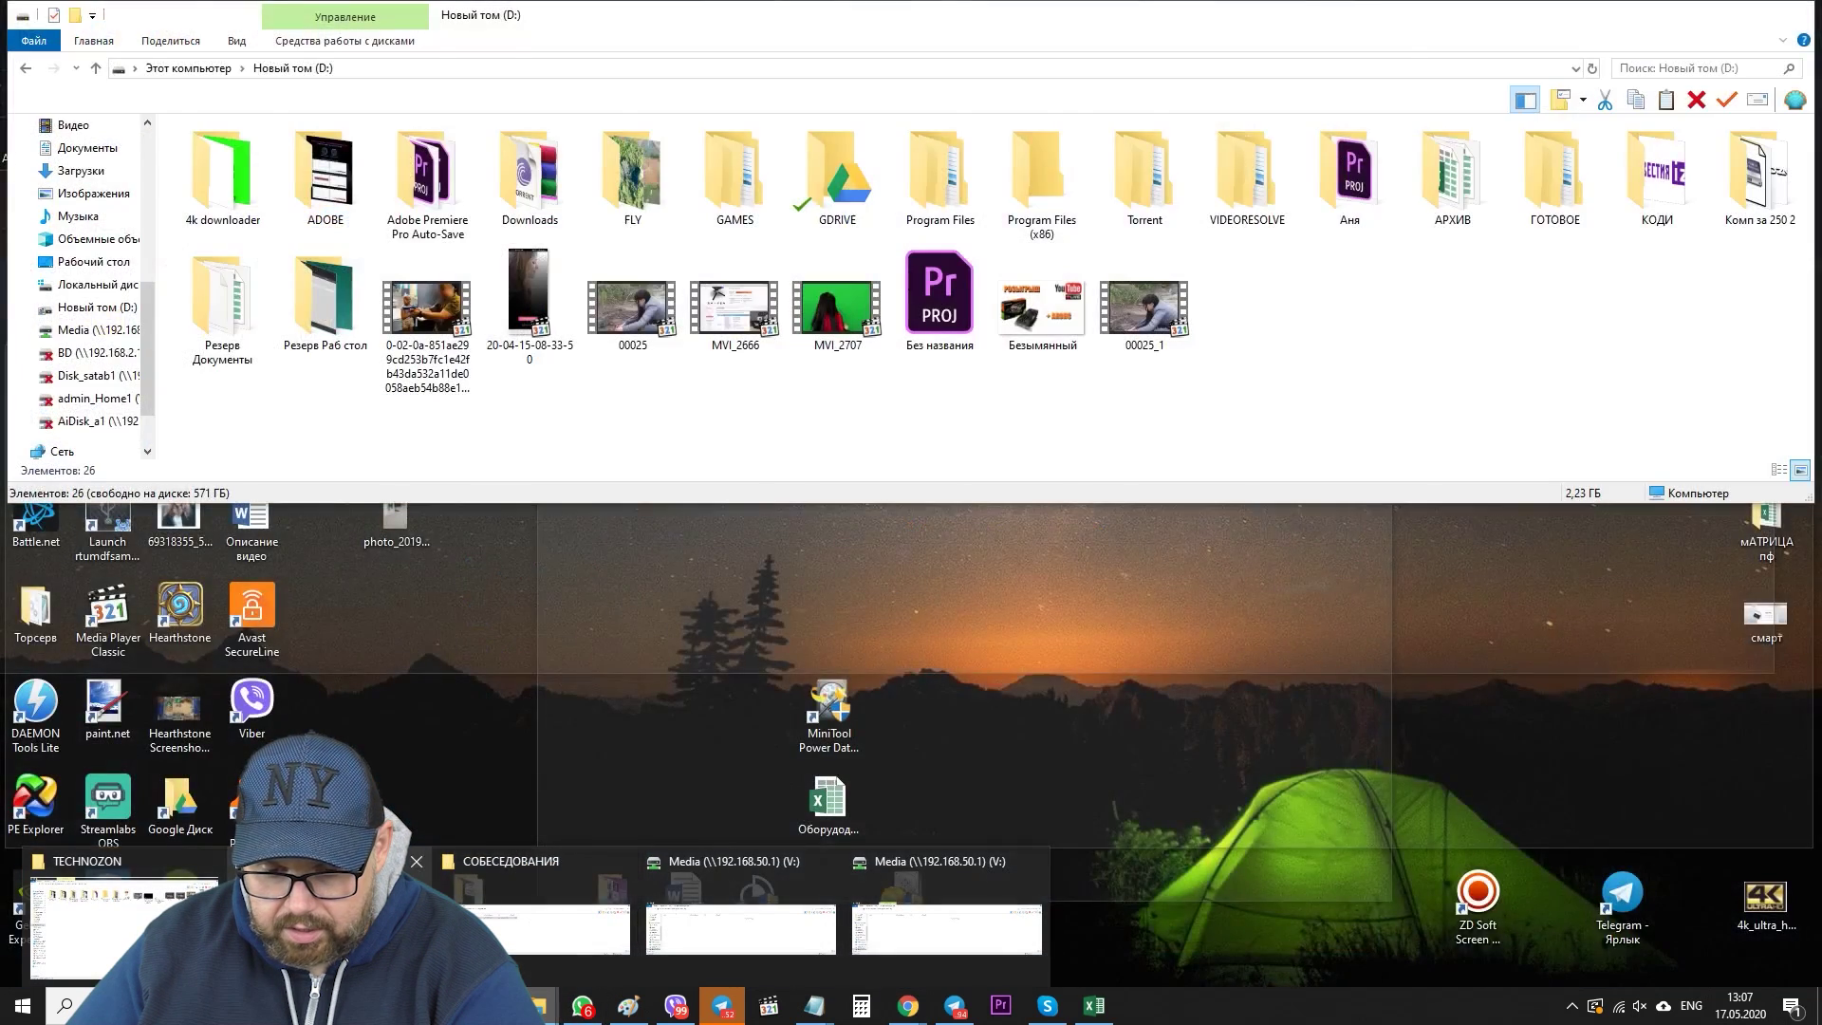
click(227, 916)
click(180, 59)
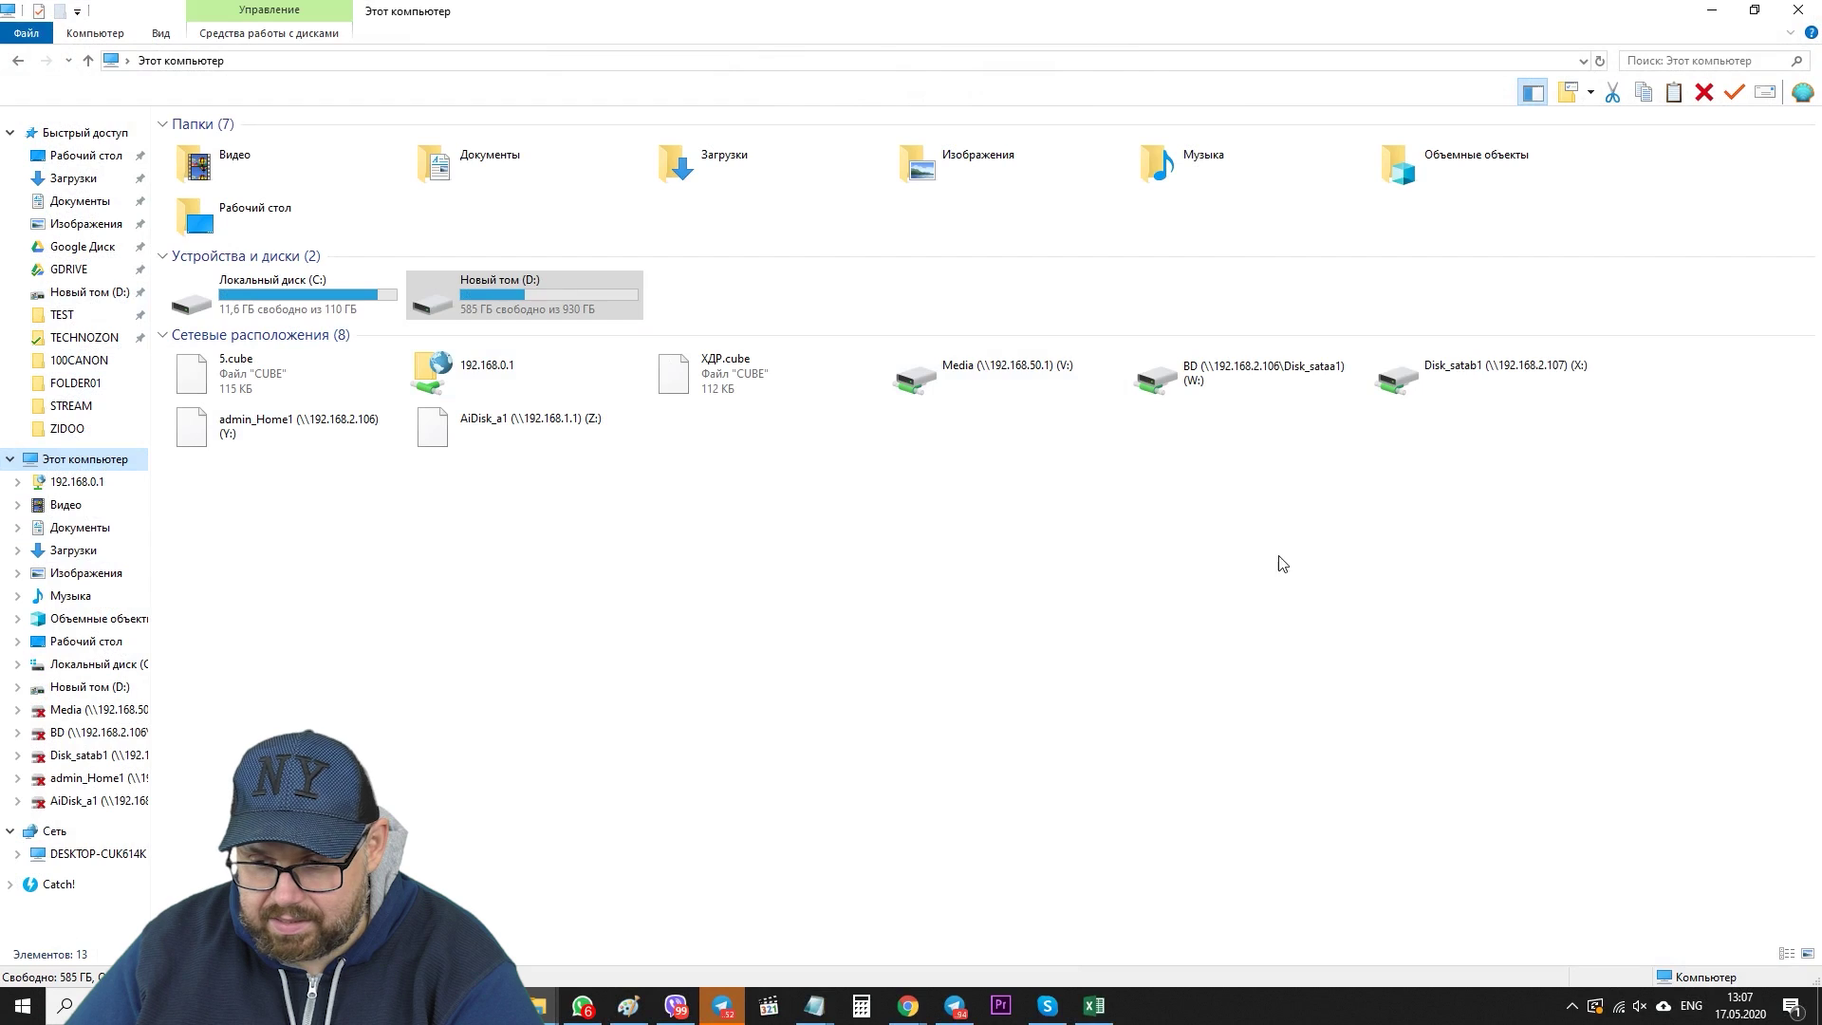
click(1314, 526)
click(1002, 394)
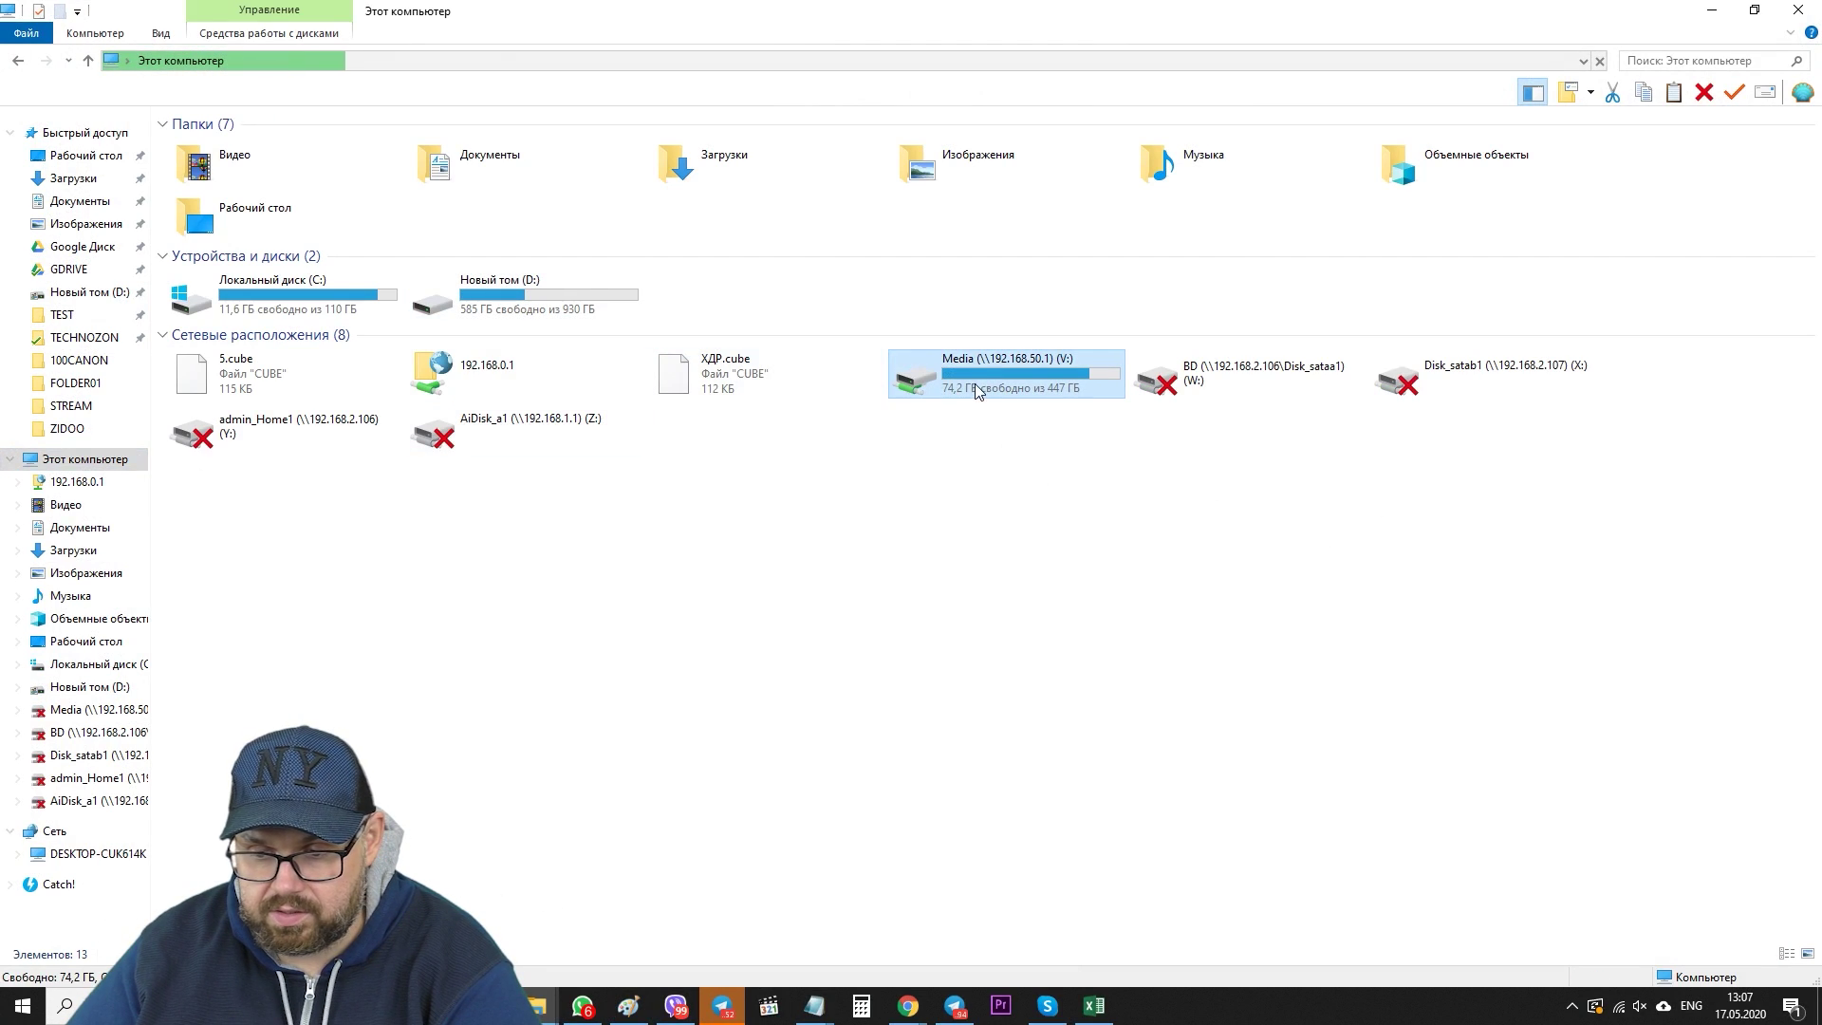
double_click(976, 384)
- Copy zdmc-18.4_rtk-signed to the desktop, accepting the security warning
click(1756, 13)
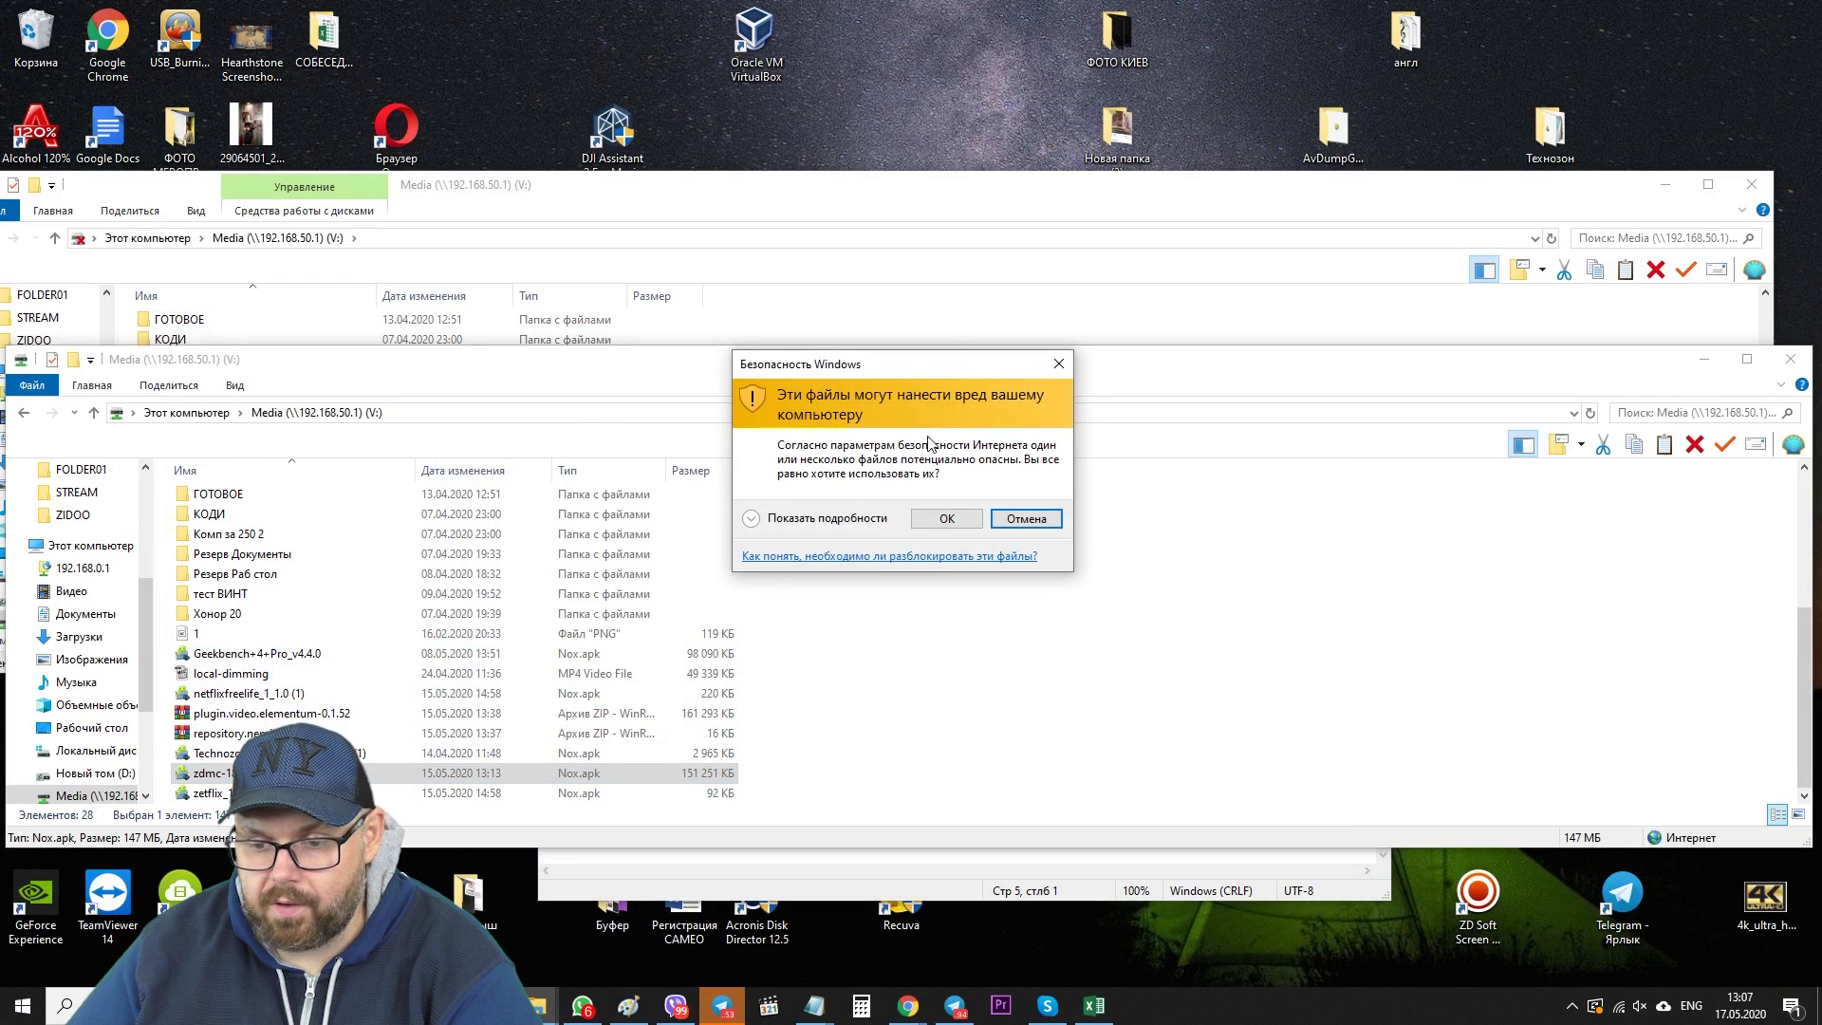
click(944, 521)
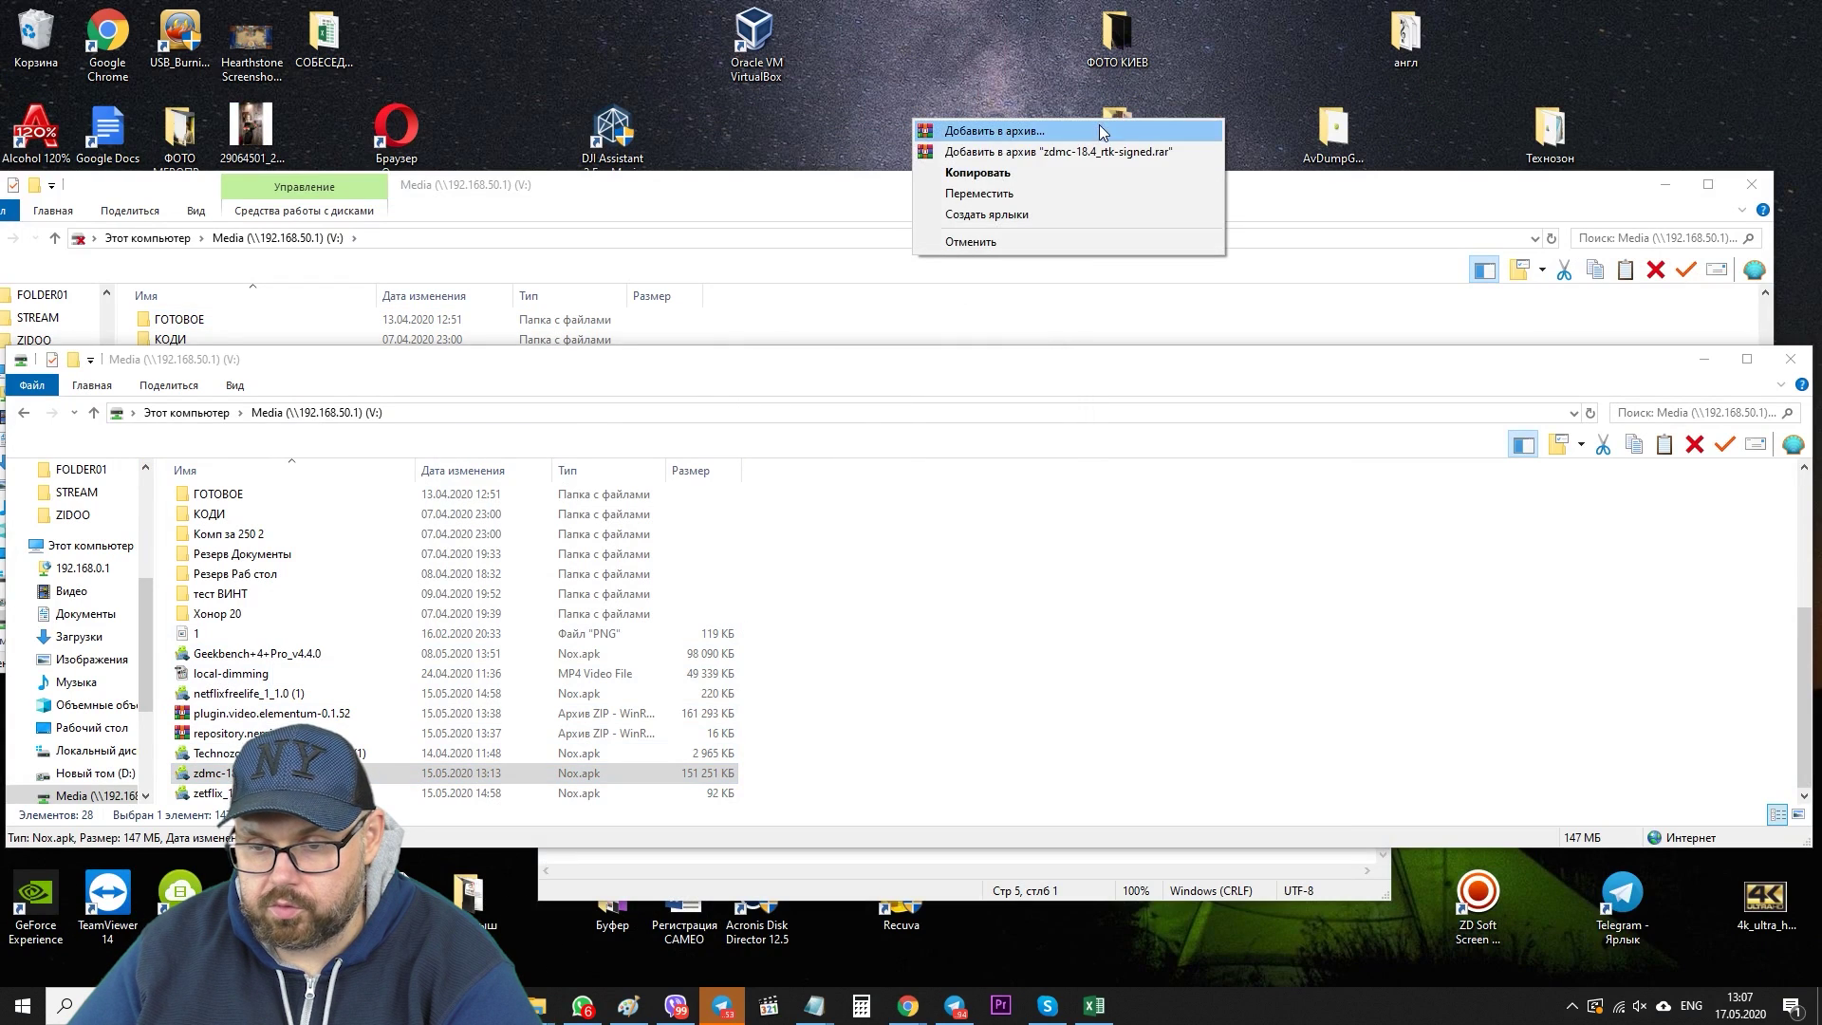
click(1009, 177)
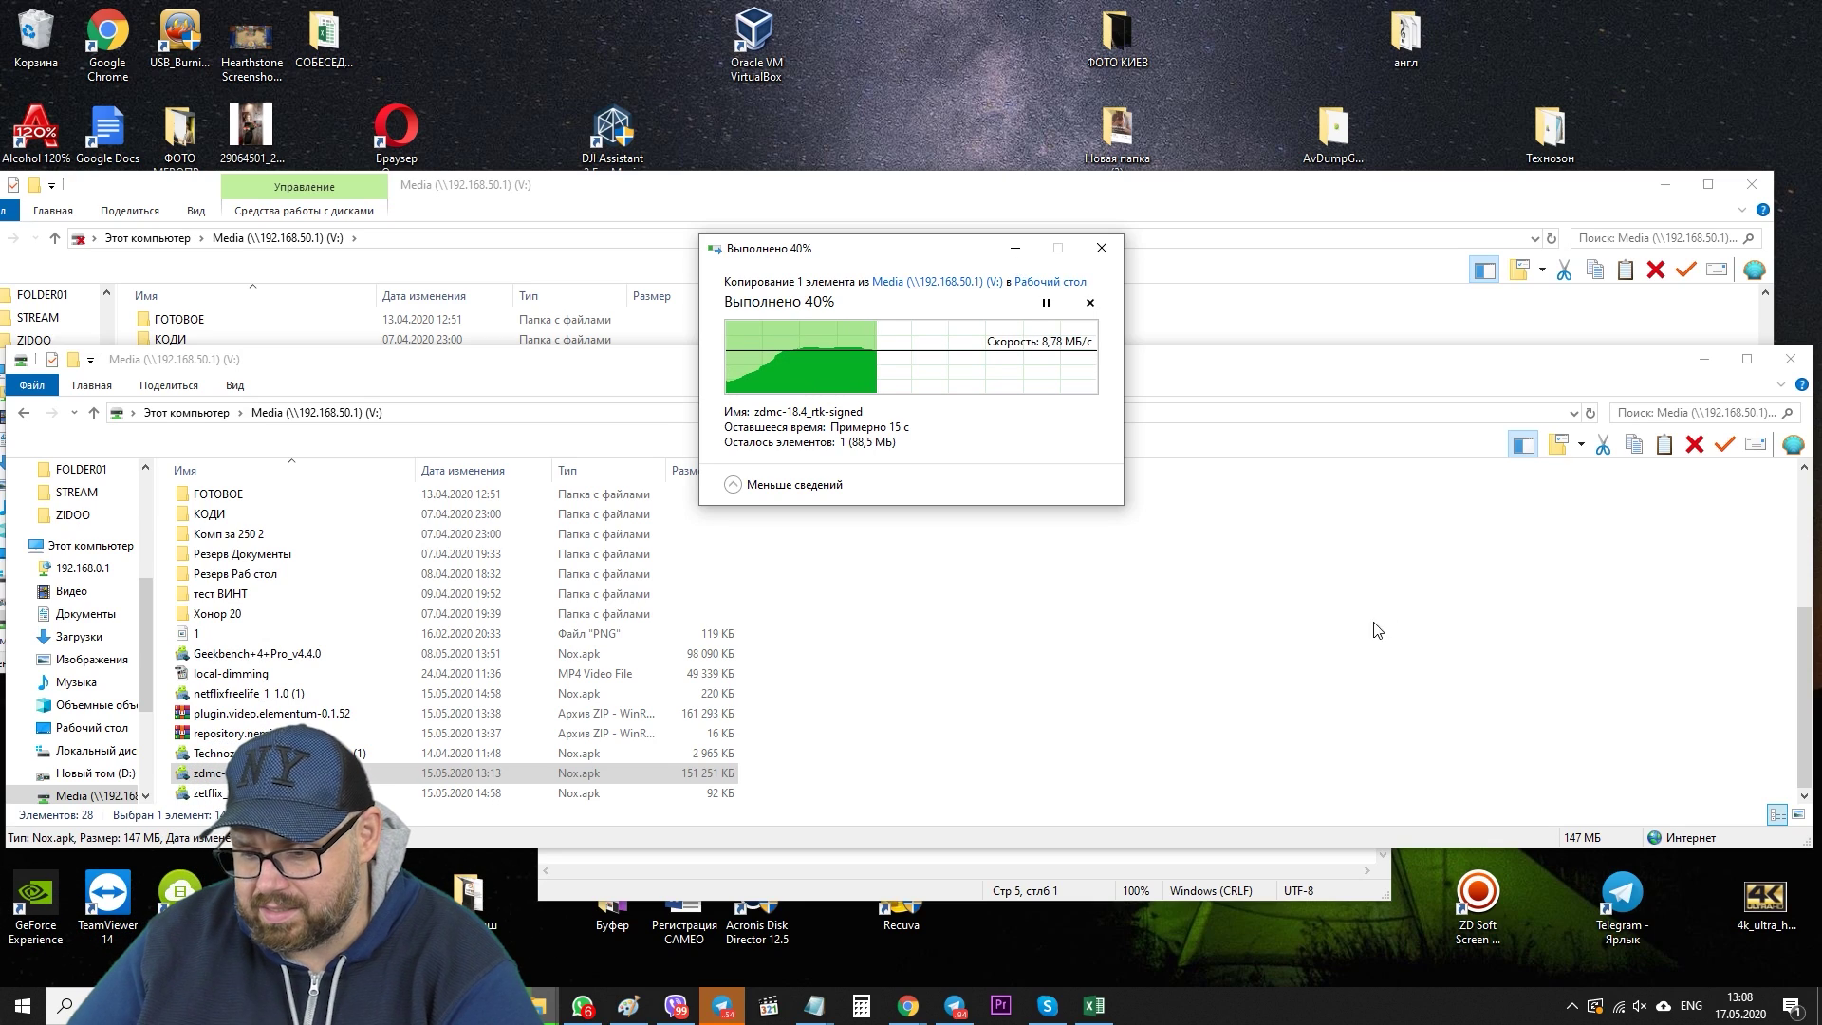
- Check the connected Wi-Fi network and minimize the Media drive window
click(1620, 1008)
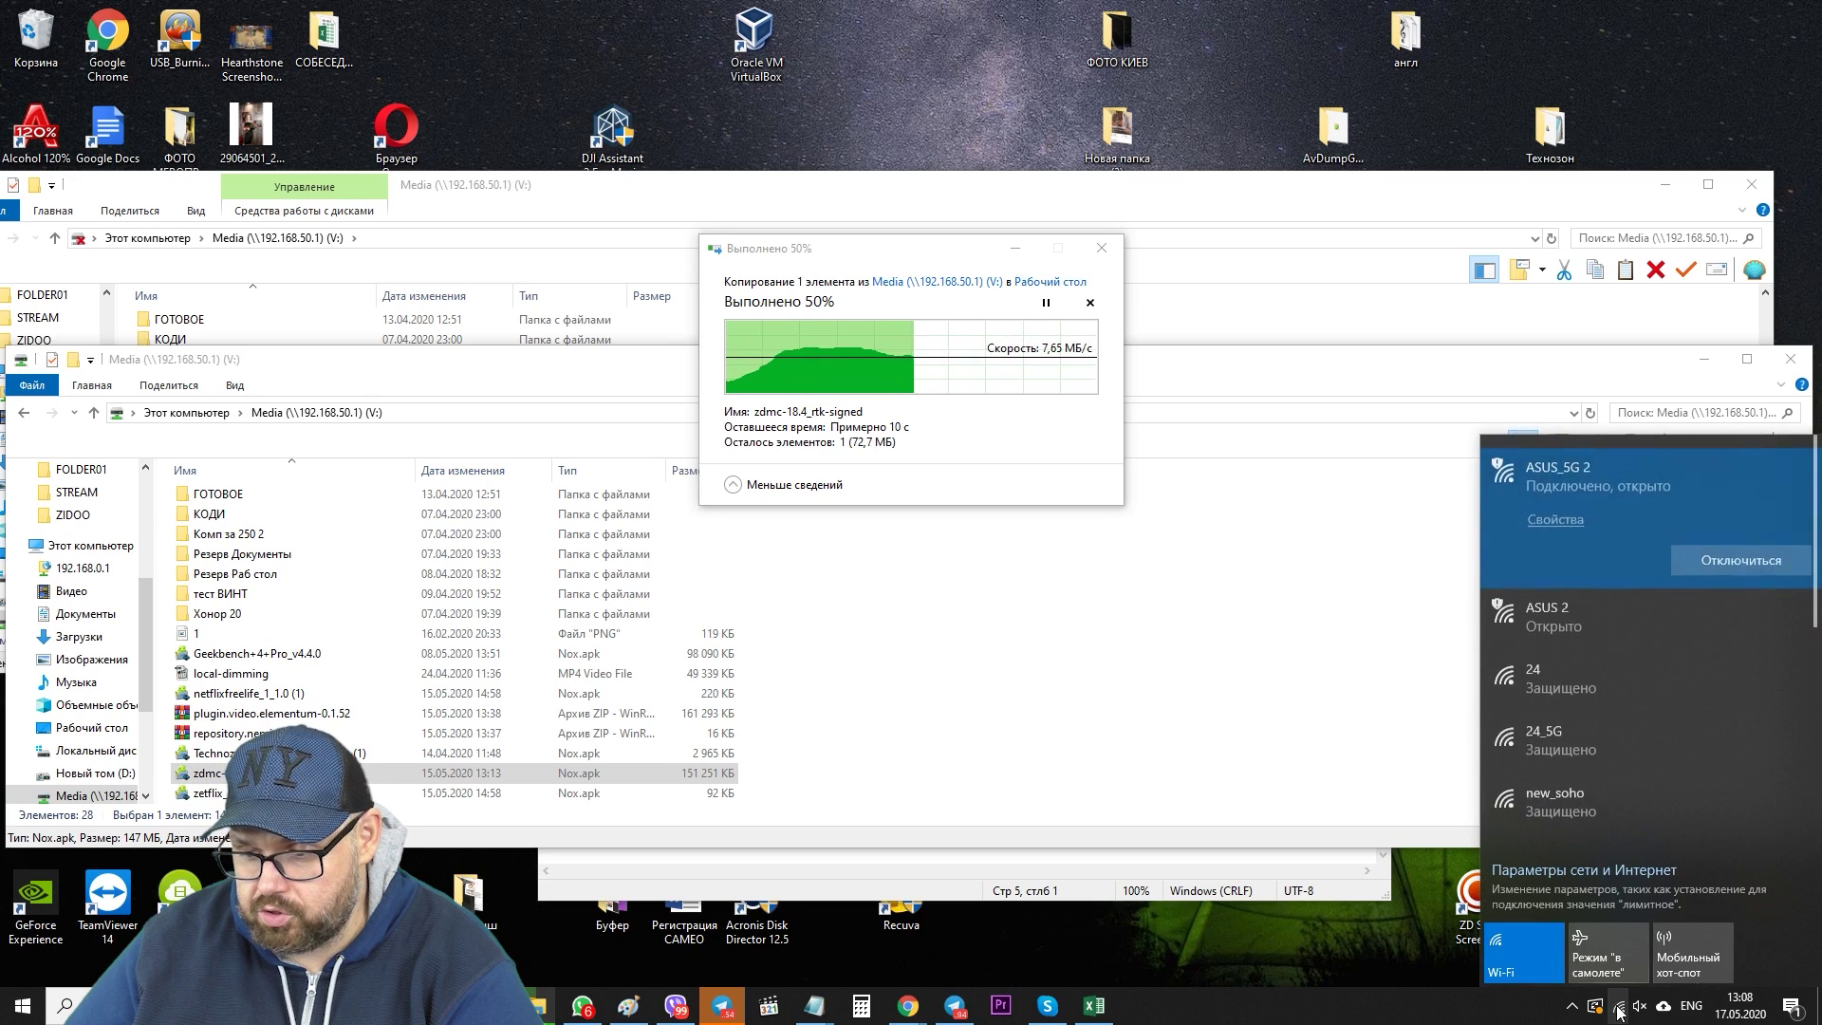
click(1040, 389)
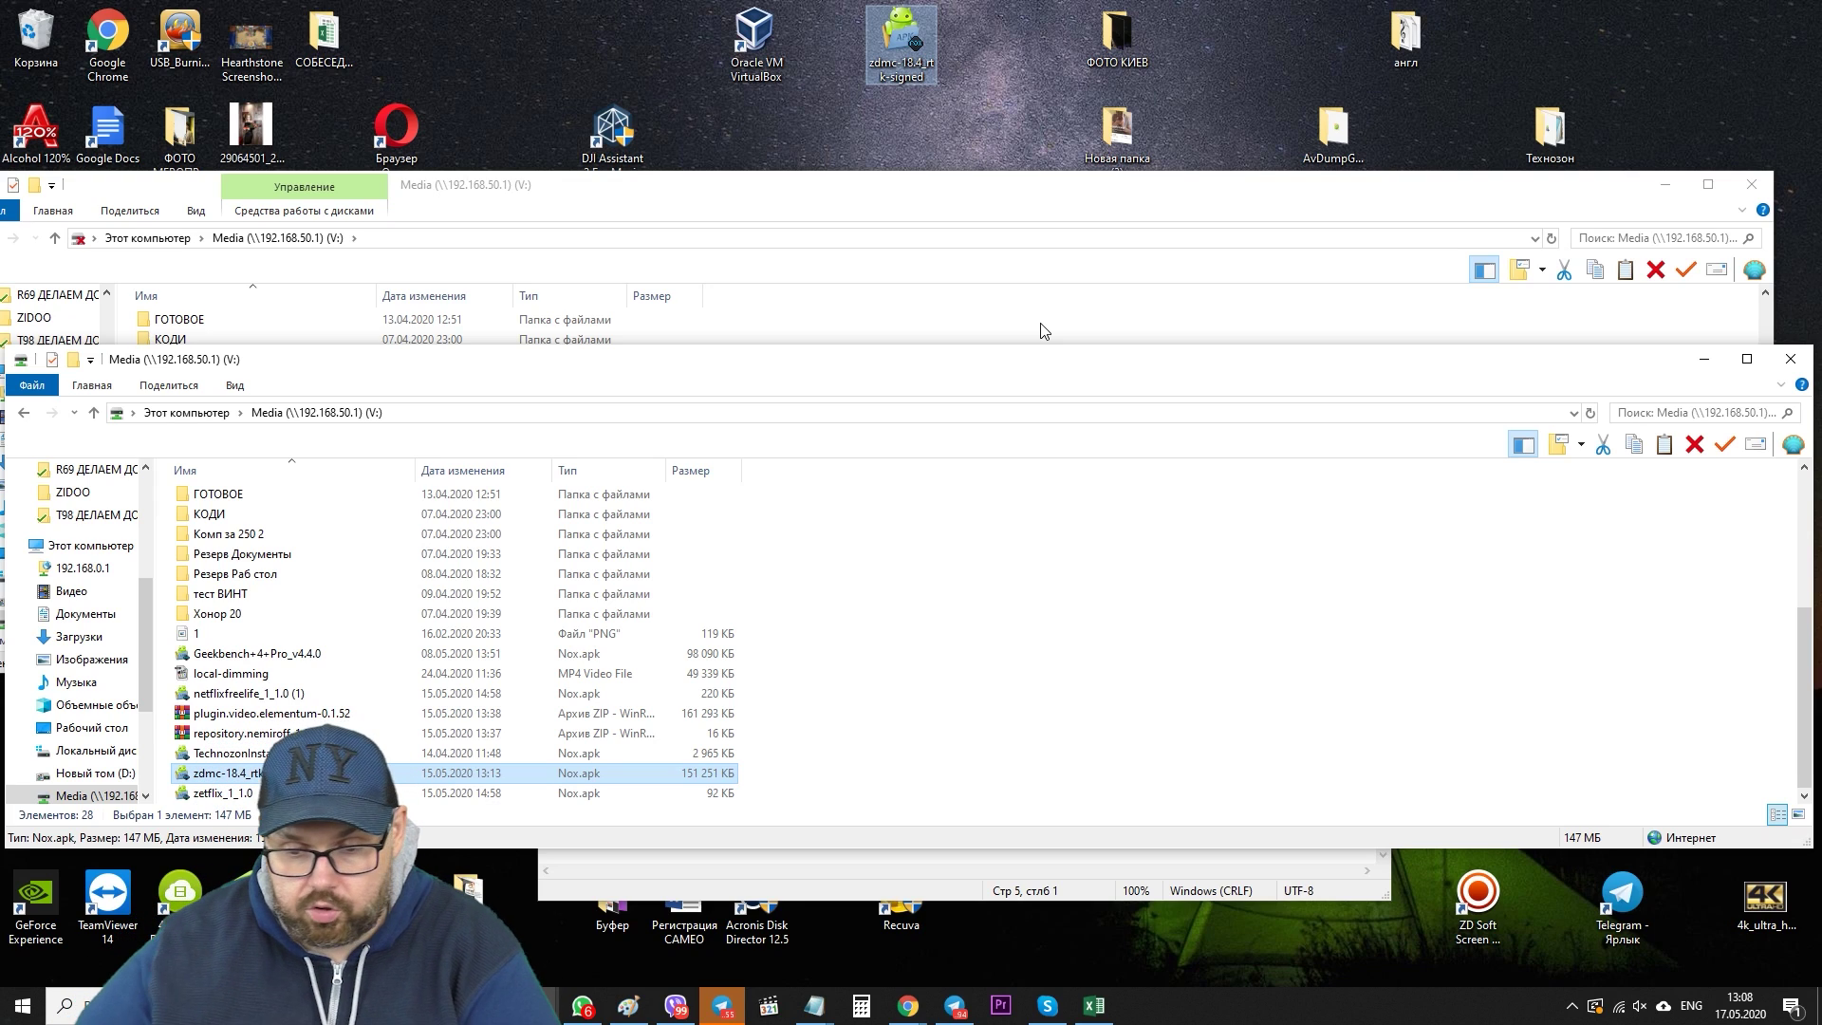
click(1705, 359)
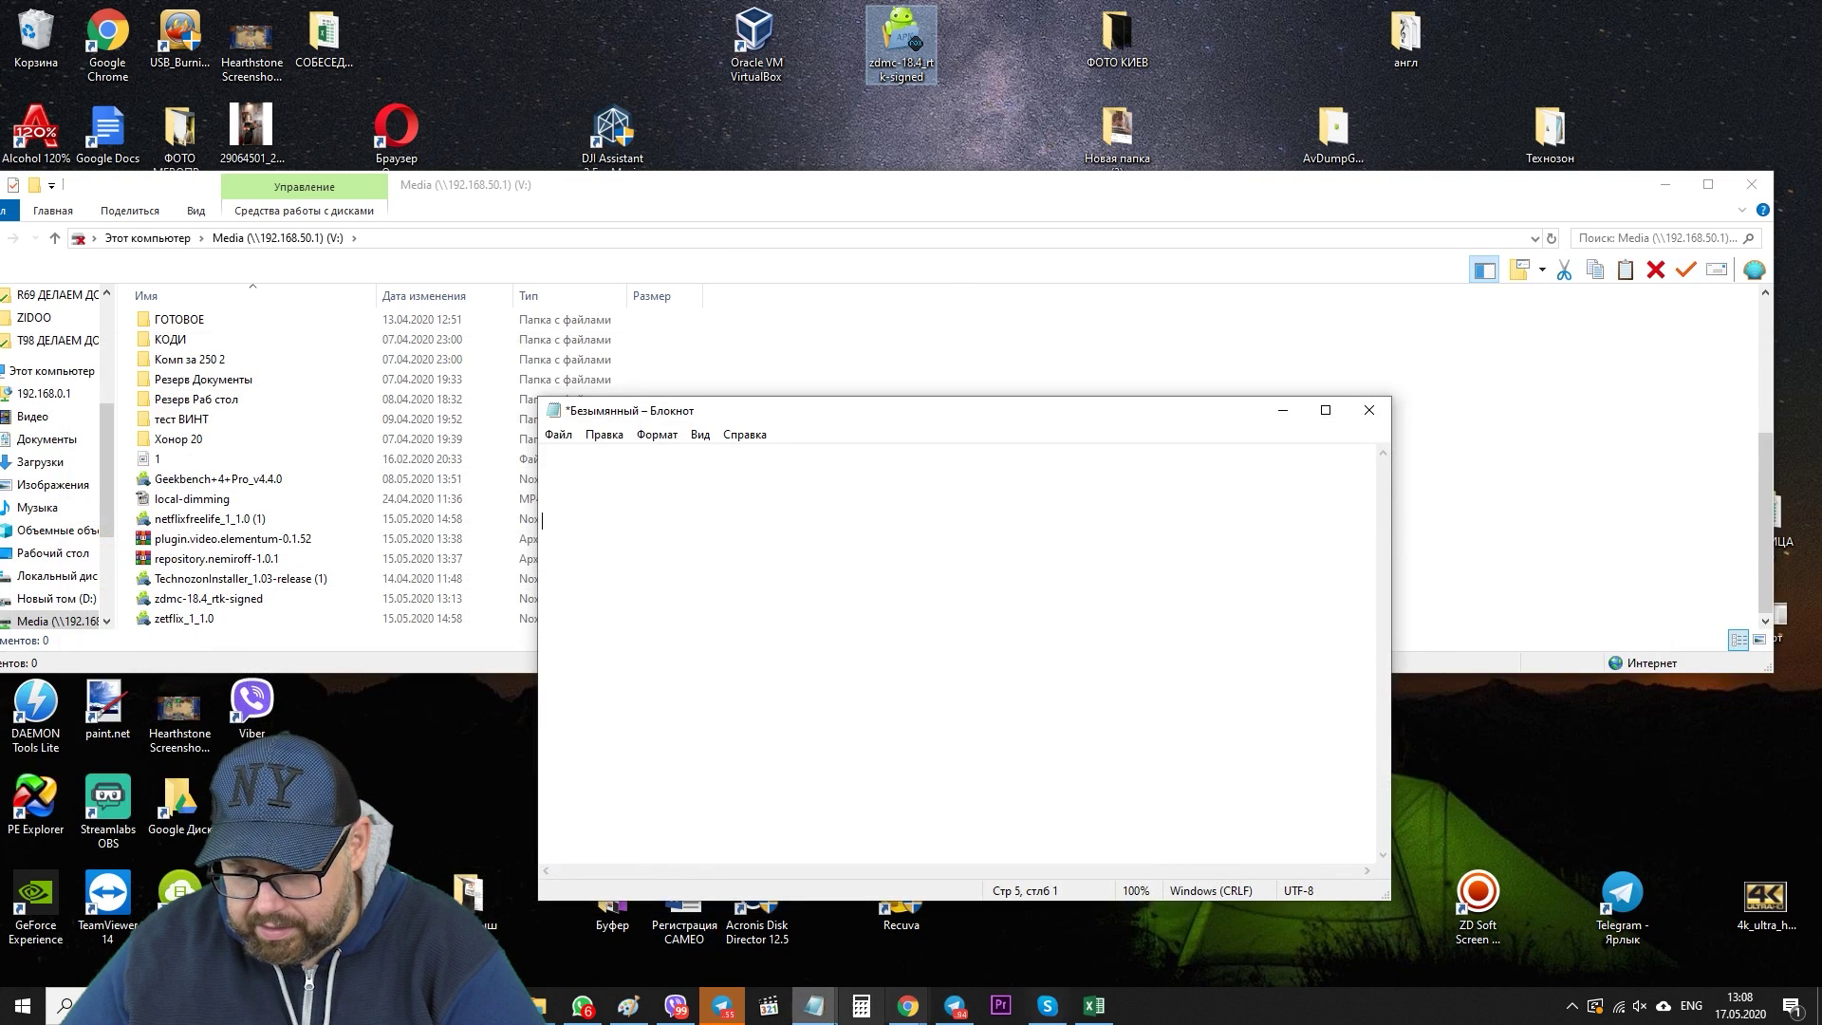
- Run a speedtest.net test in a new tab: 4 ms ping, 88.33 Mbps down, 94.76 Mbps up
mouse_move(909, 1005)
click(1581, 948)
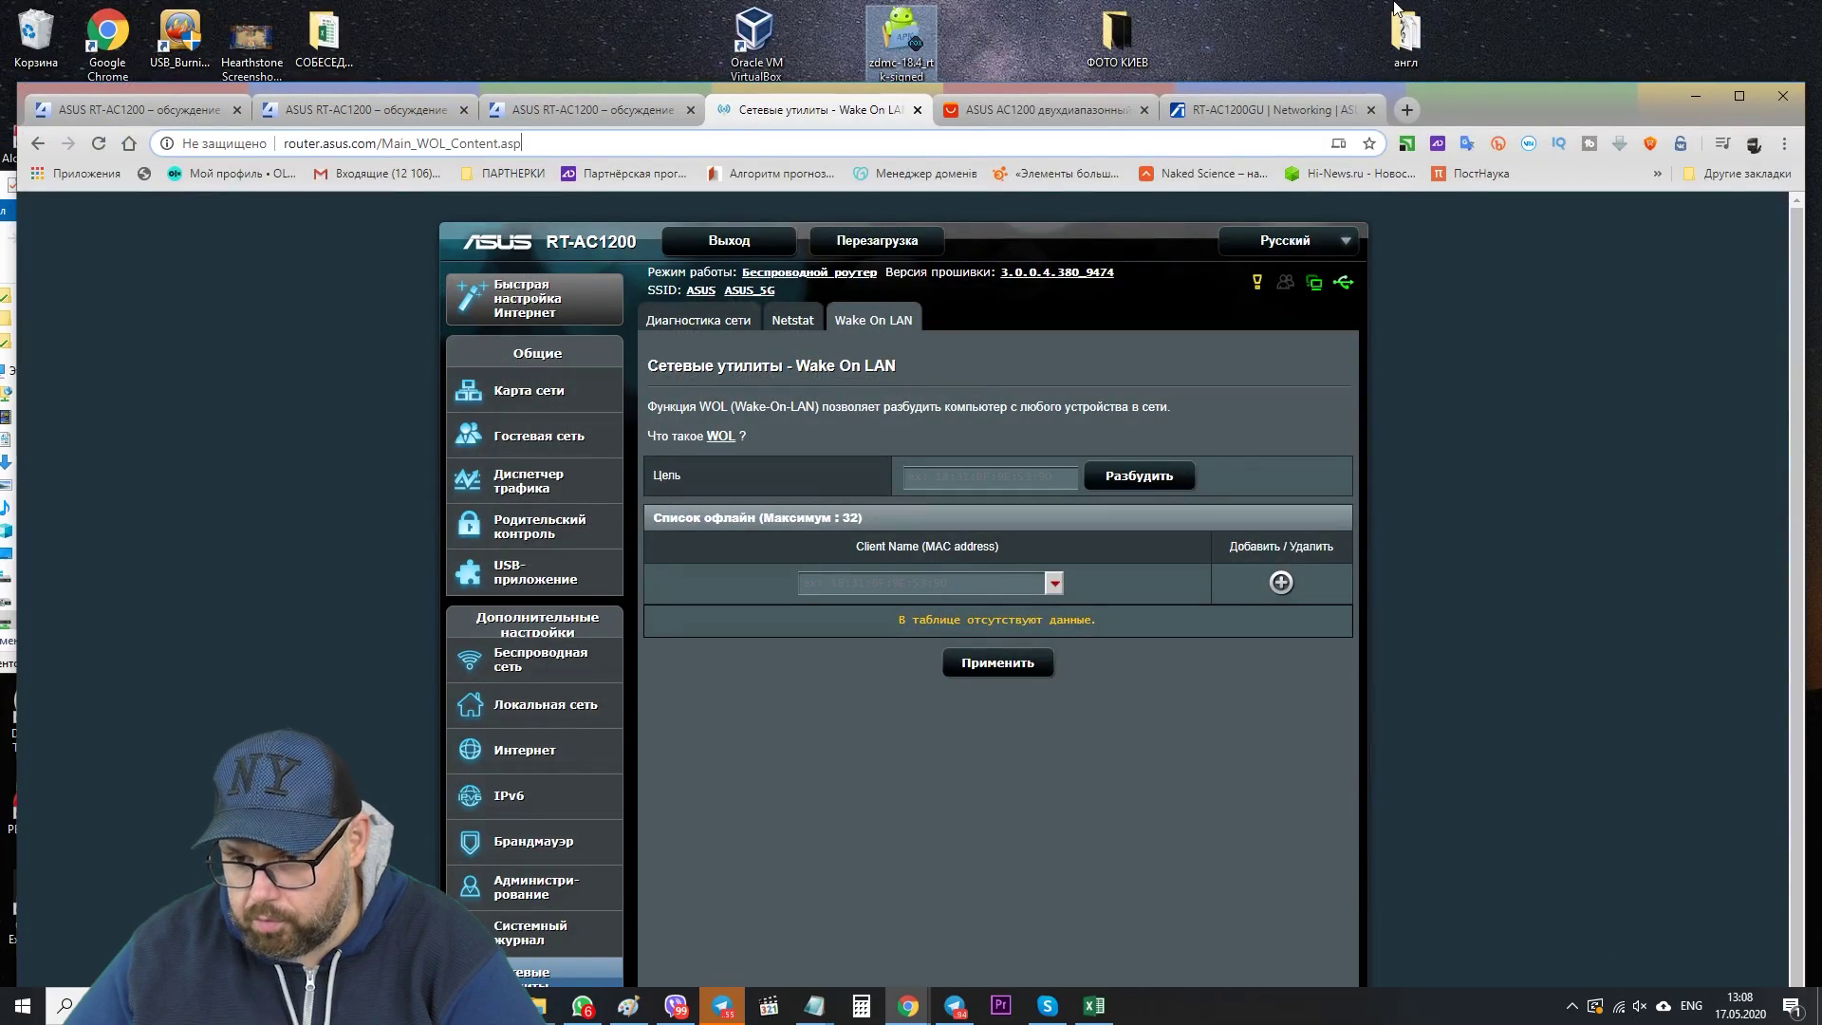
click(1737, 97)
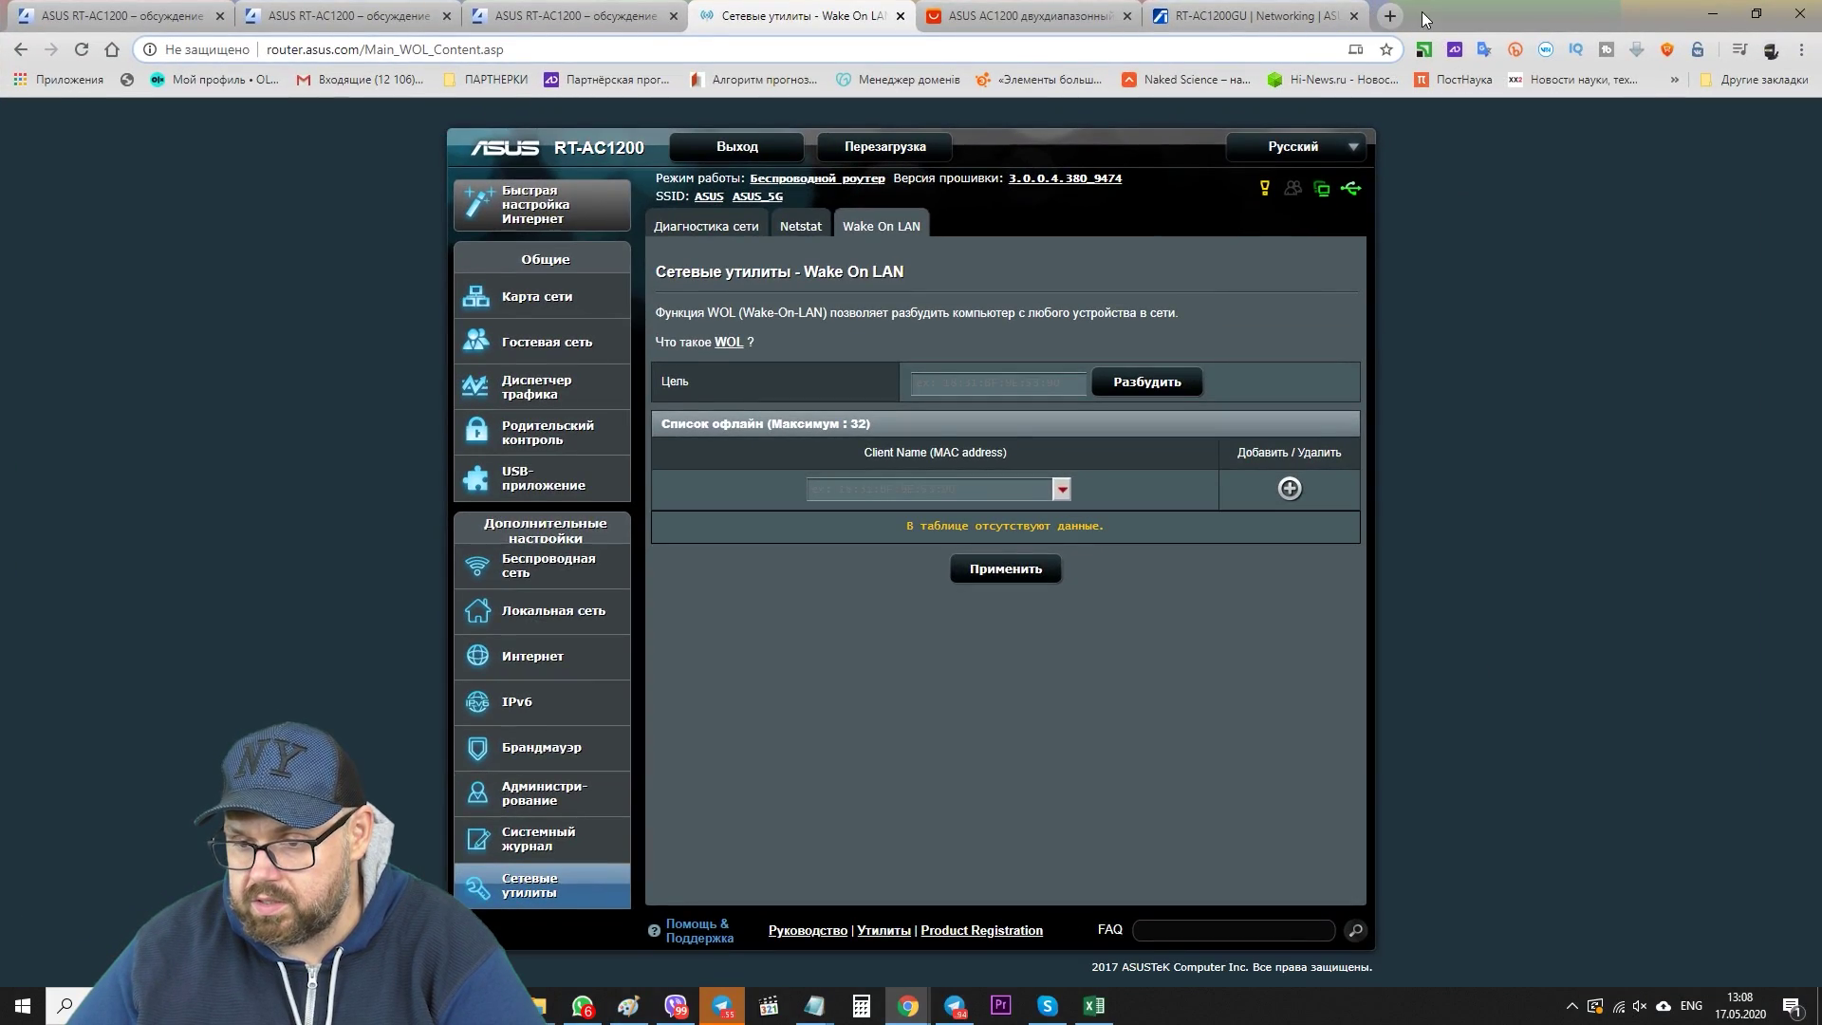
key(ctrl+t)
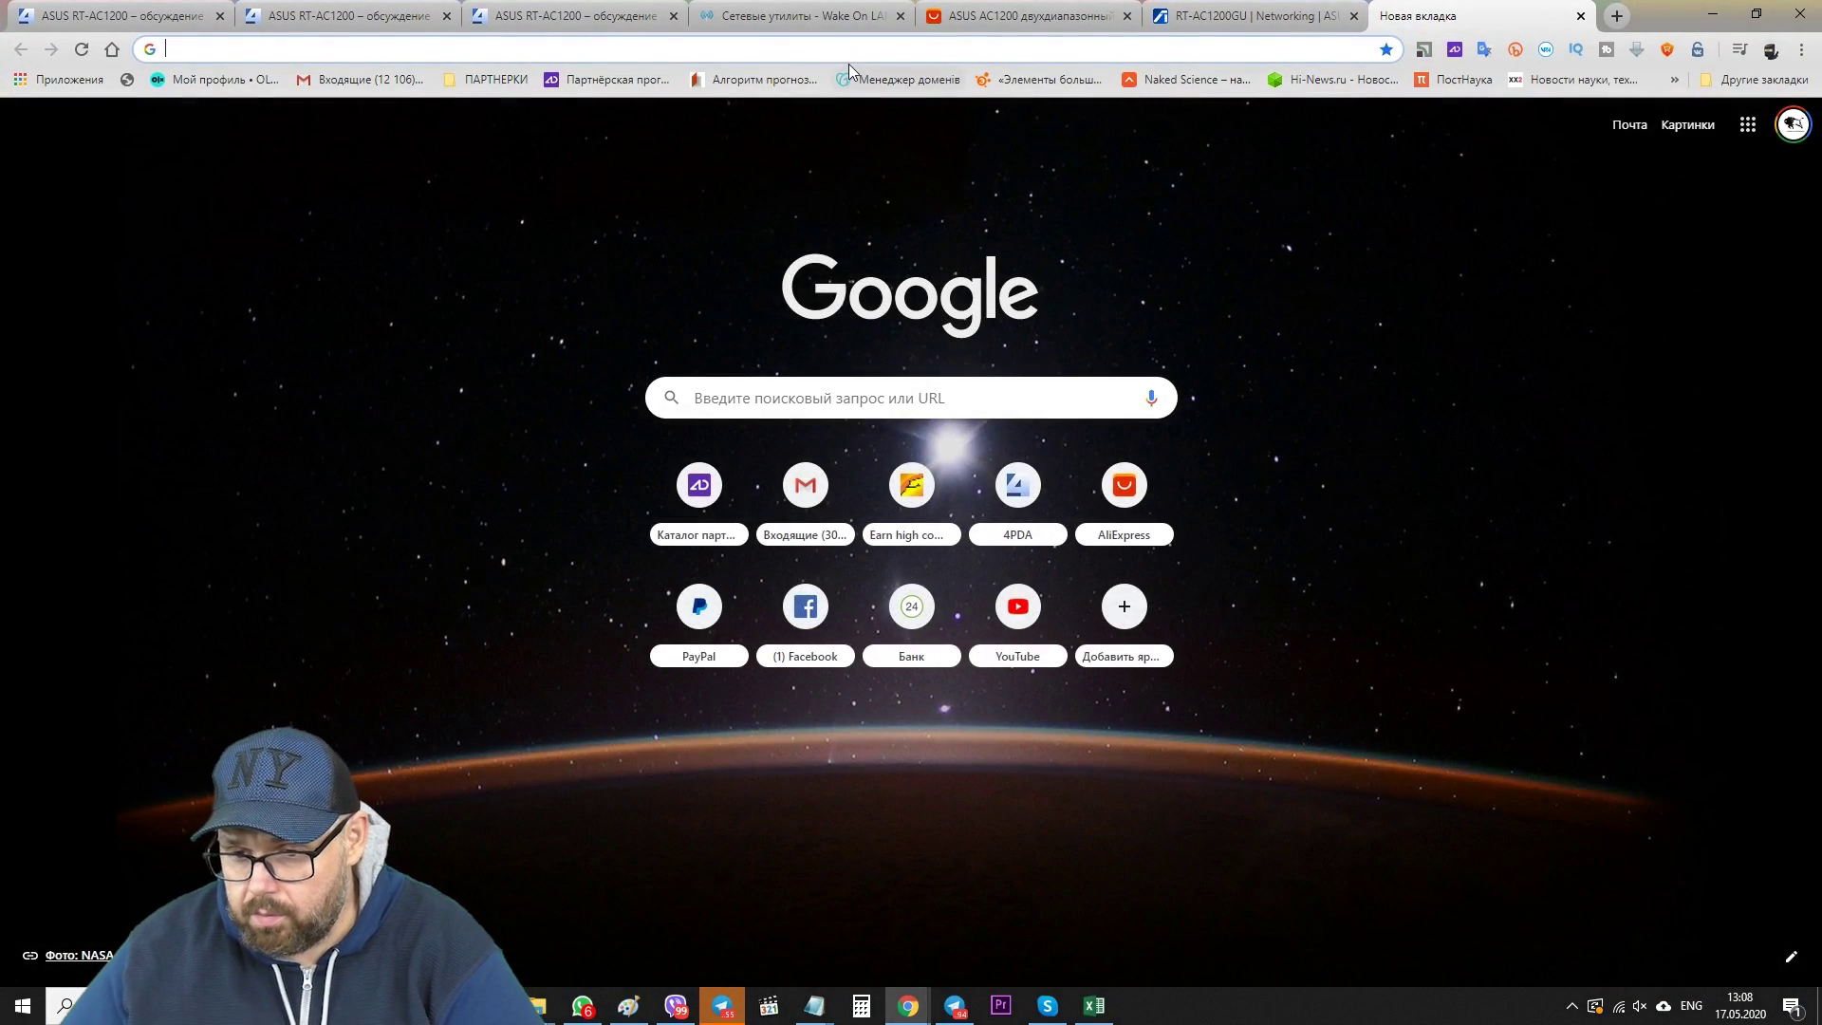
text(speedtest.net)
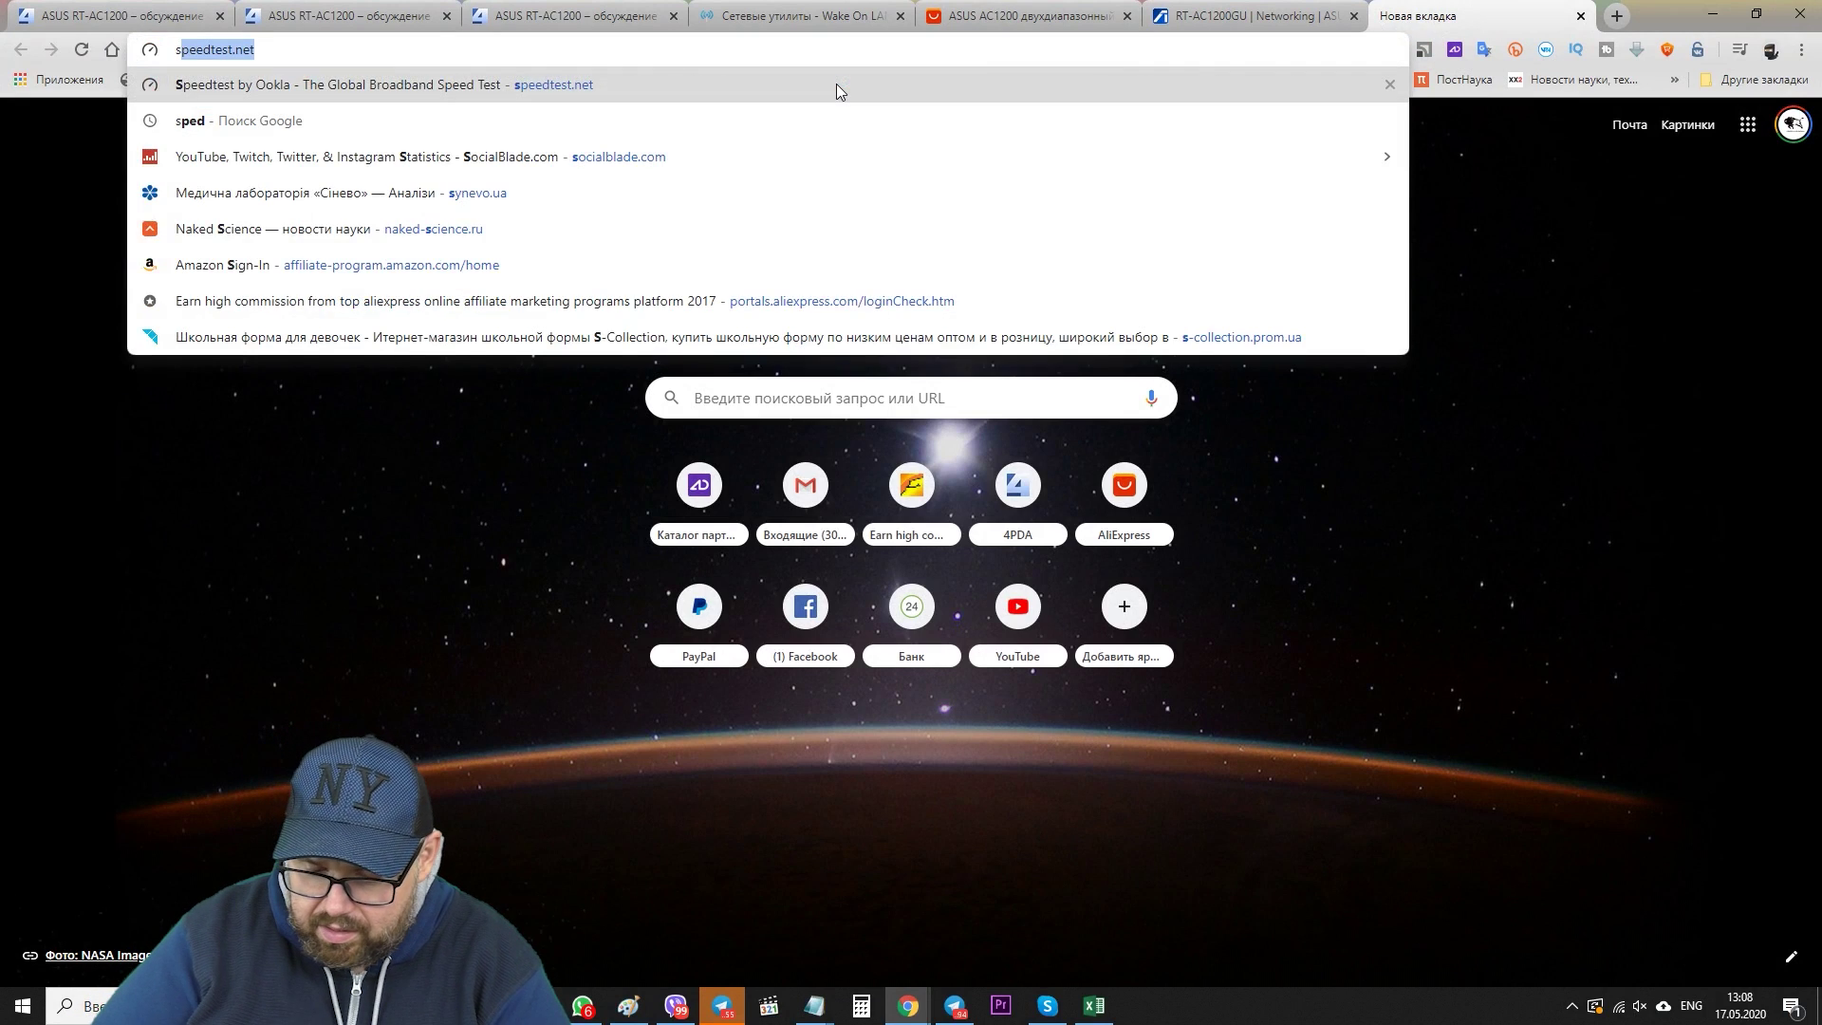
key(Return)
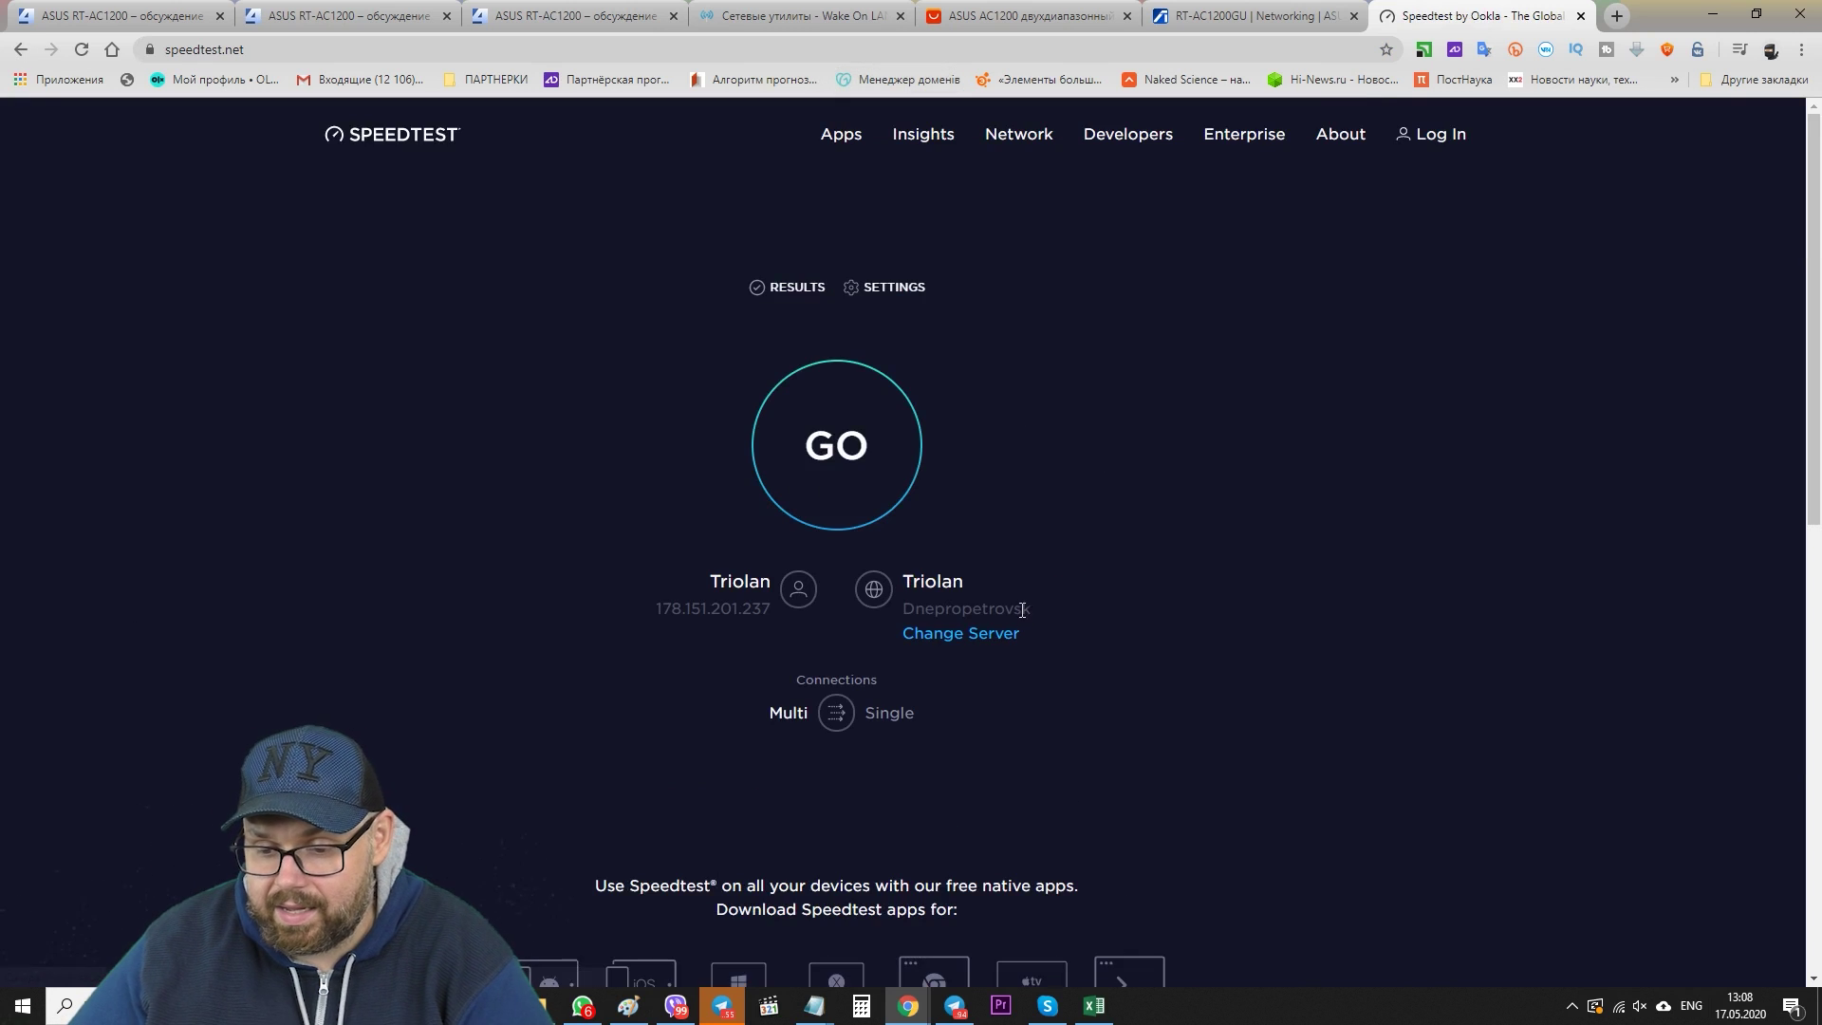
click(849, 474)
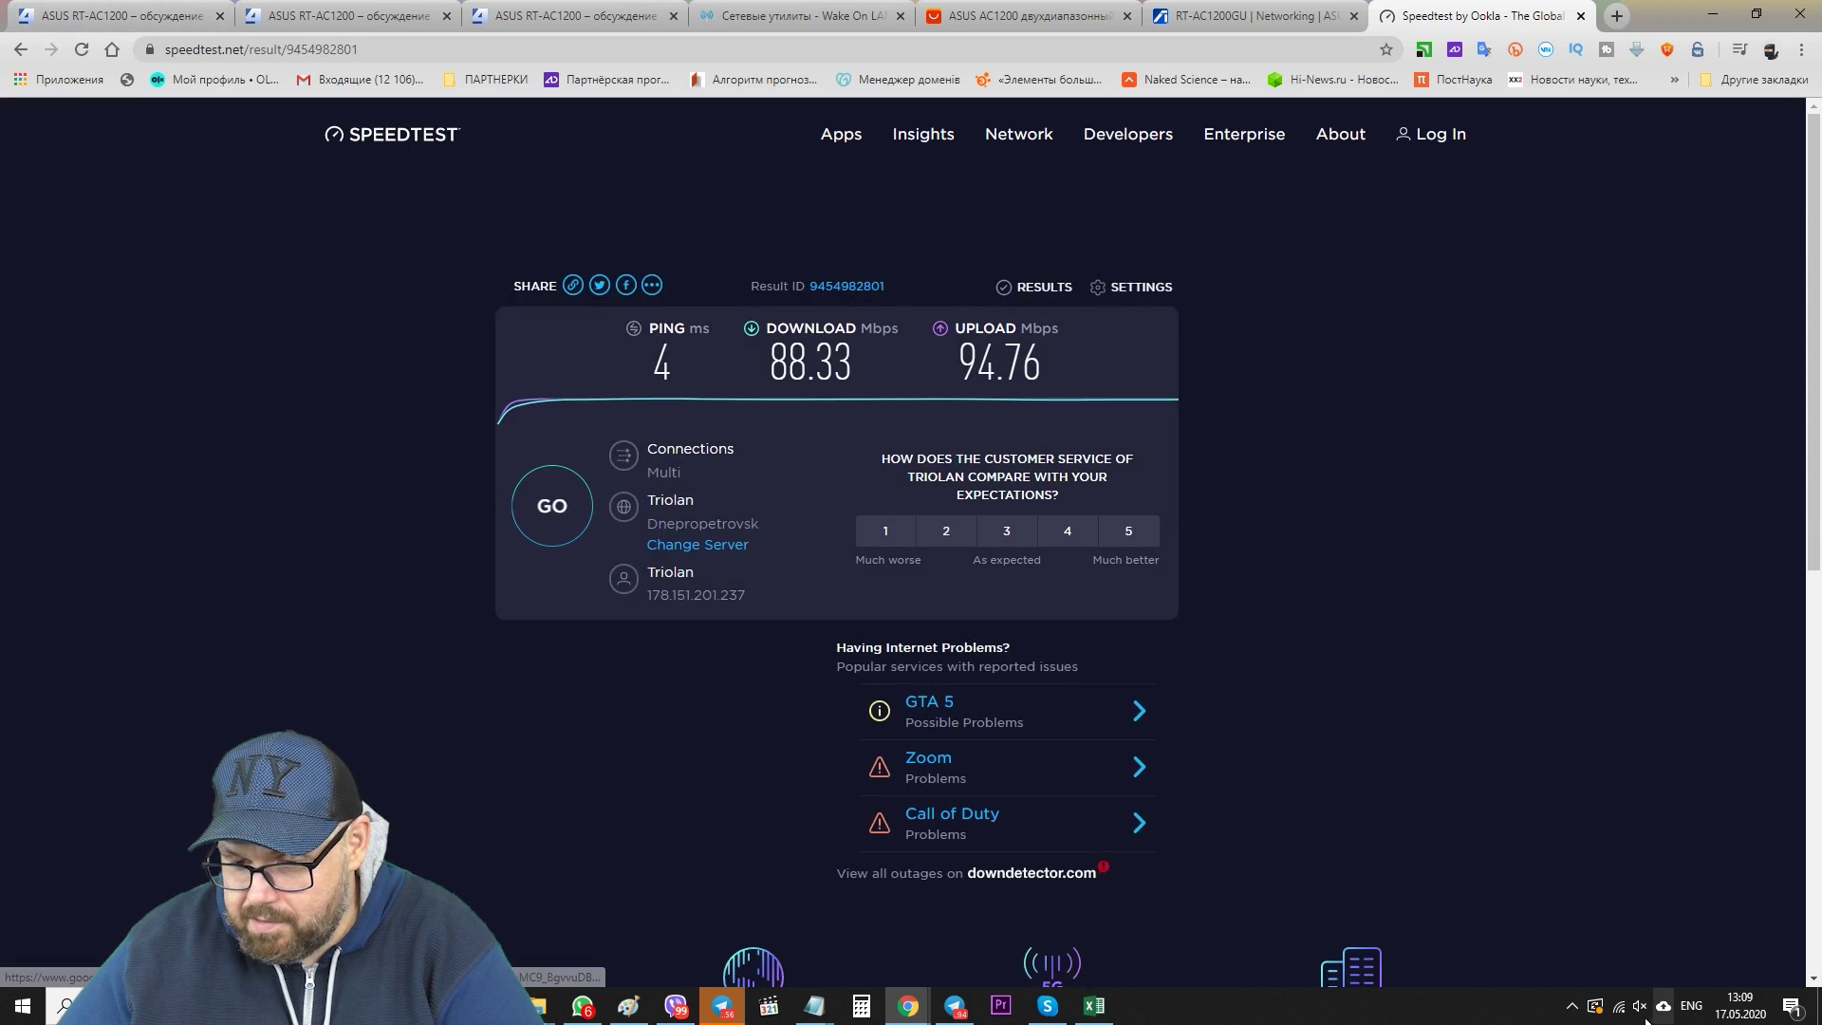
- Connect the Wi-Fi to ASUS 2 and start a new speed test
click(1620, 1007)
click(1613, 615)
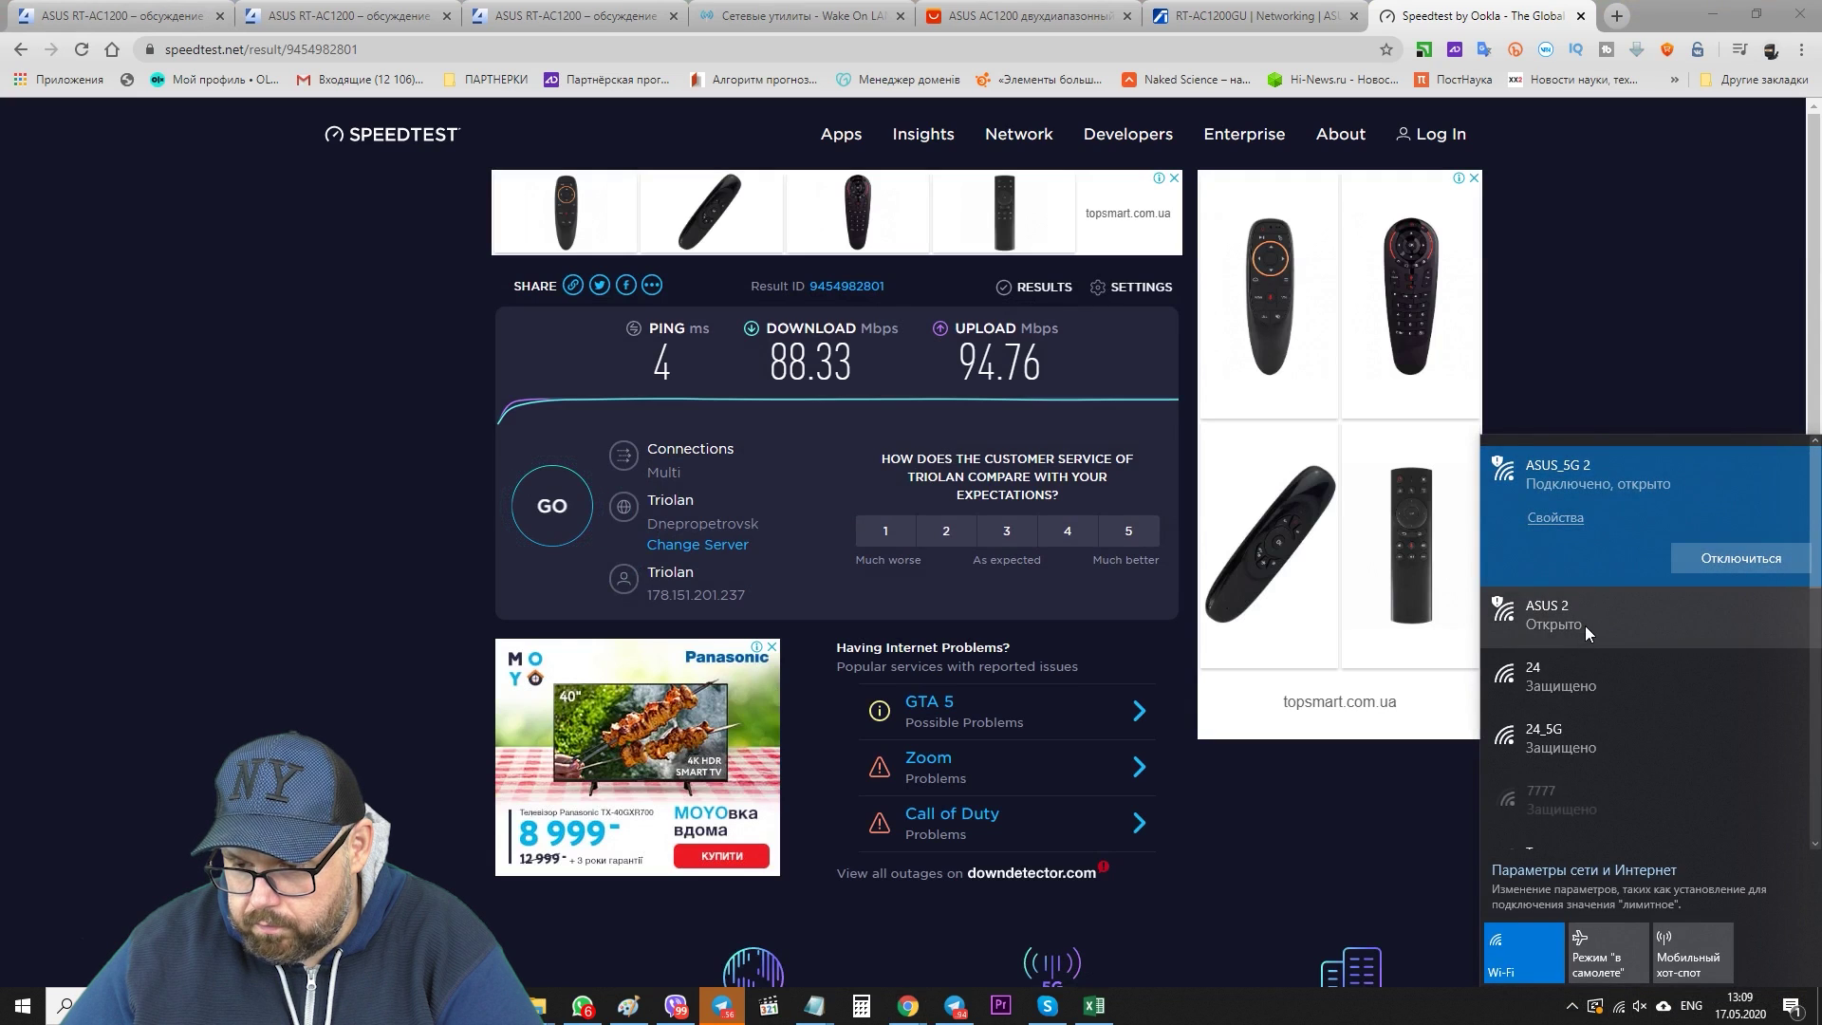
click(1740, 667)
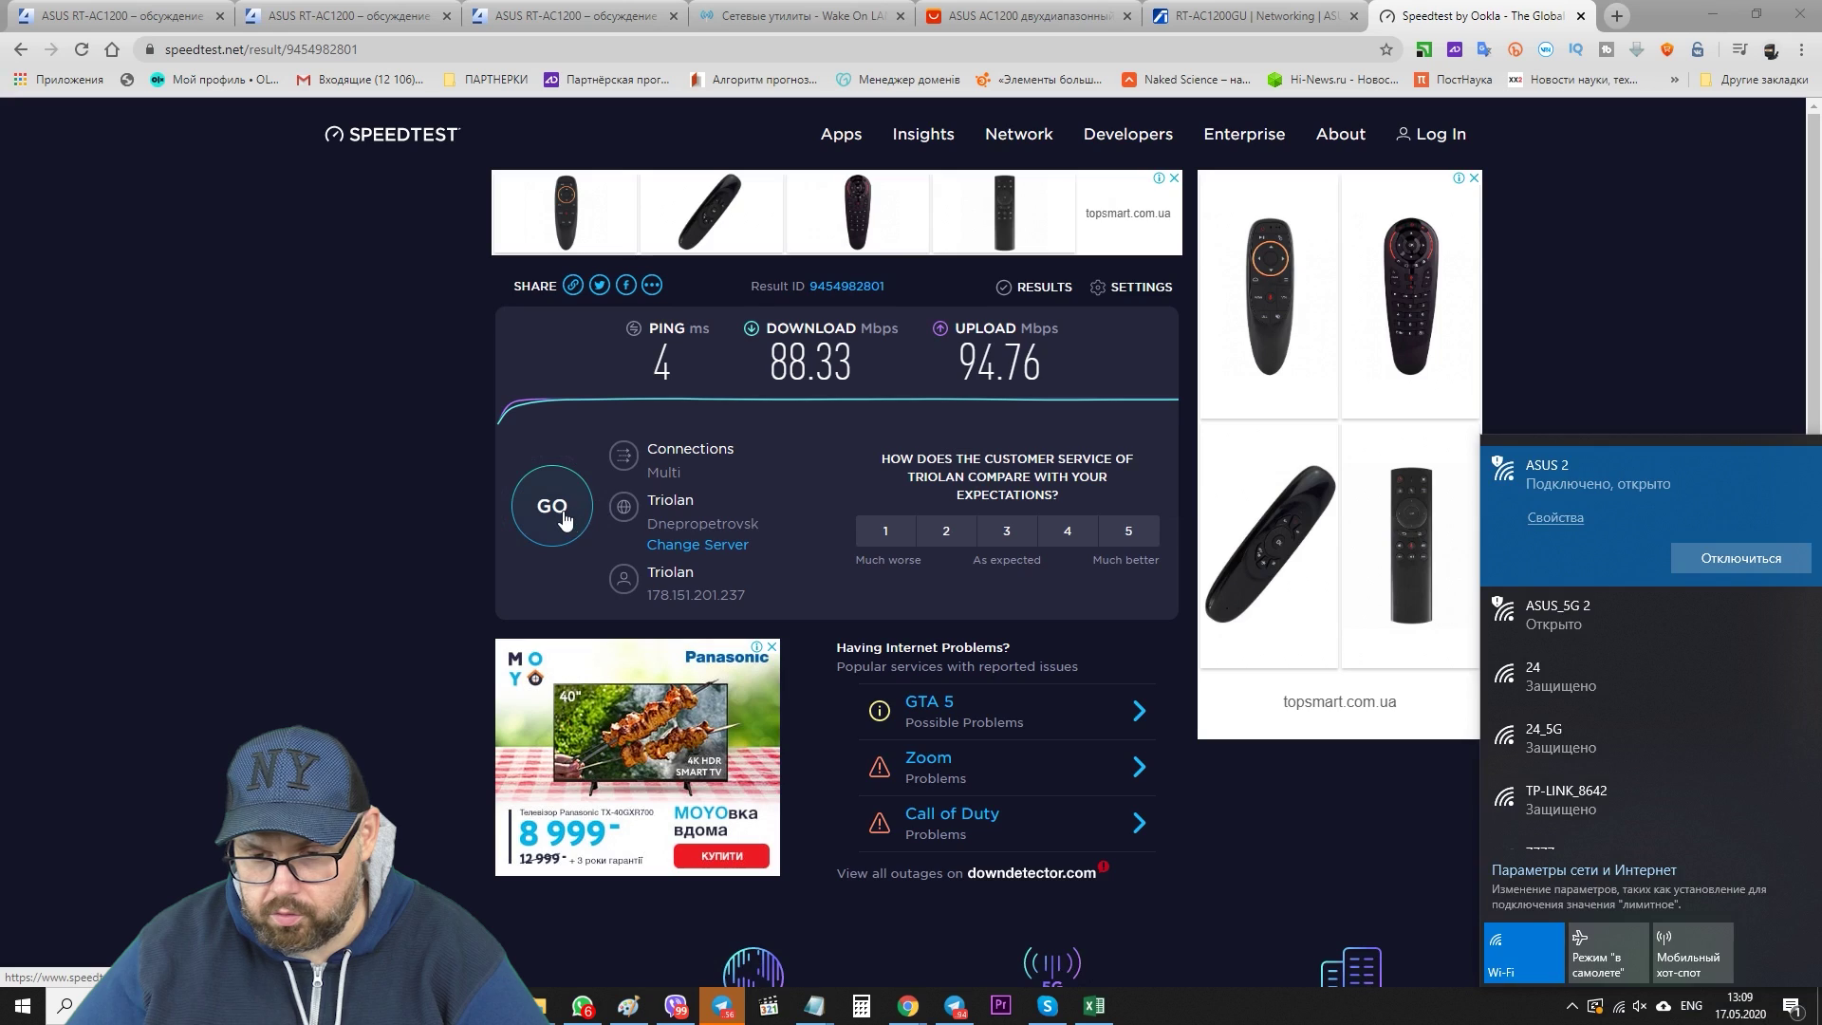
click(552, 506)
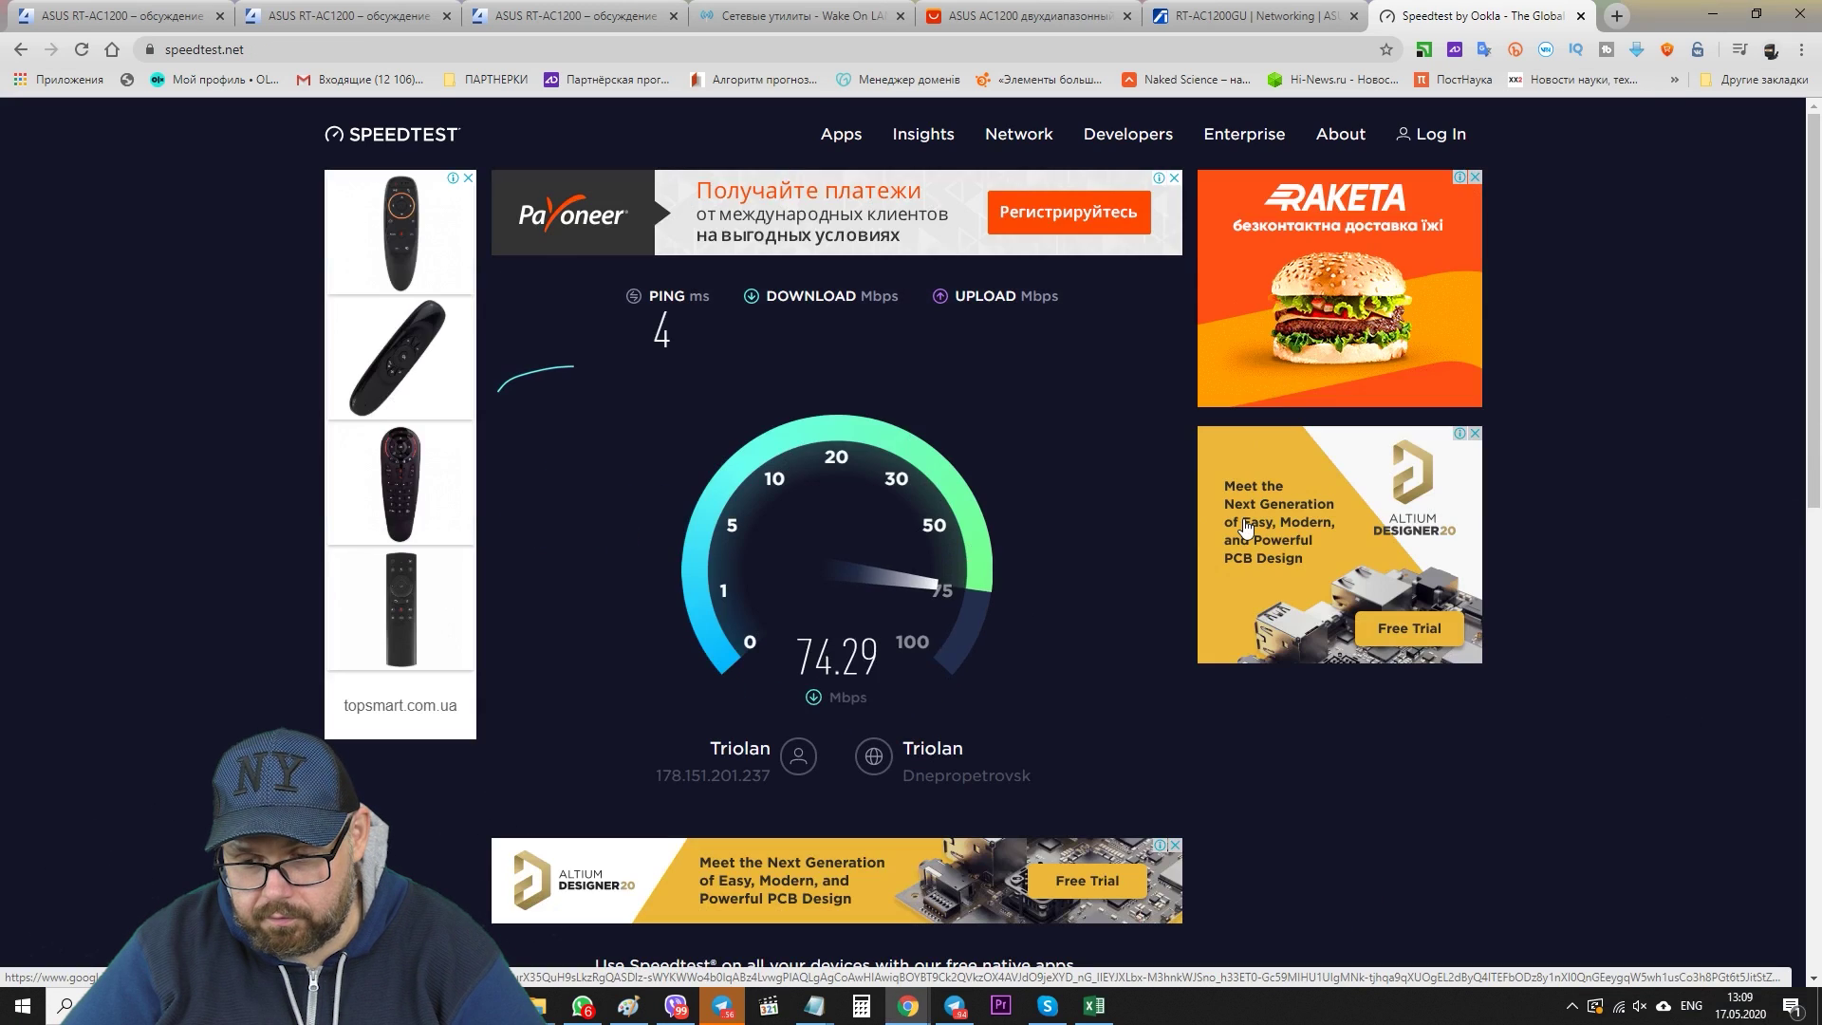